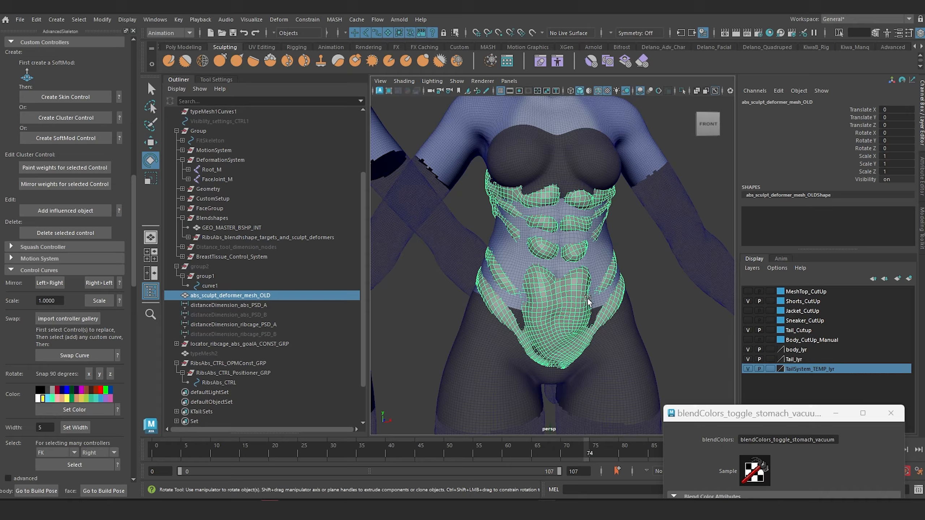
Delete the obsolete abs_sculpt_deformer_mesh_OLD mesh from the scene.
{"action": "left_click", "coordinate": [234, 305]}
{"action": "left_click", "coordinate": [256, 296]}
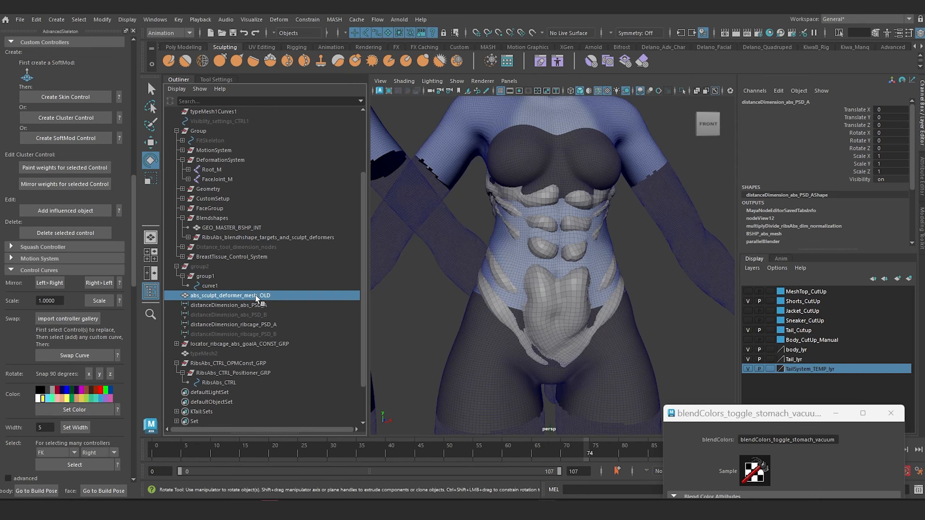
{"action": "key", "text": "Delete"}
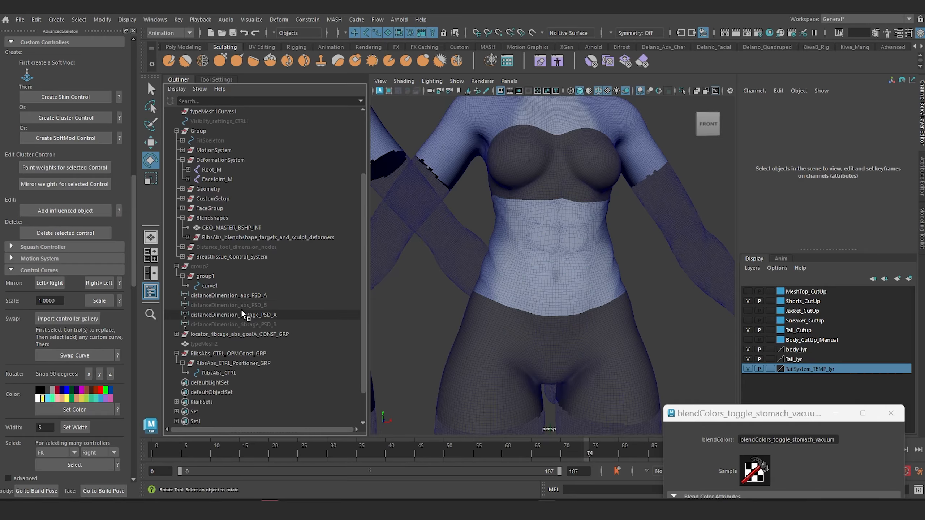
Select the character's root joint in the viewport and expand the Root_M hierarchy in the Outliner.
{"action": "left_click", "coordinate": [247, 306]}
{"action": "scroll", "coordinate": [428, 281], "scroll_direction": "down", "scroll_amount": 5}
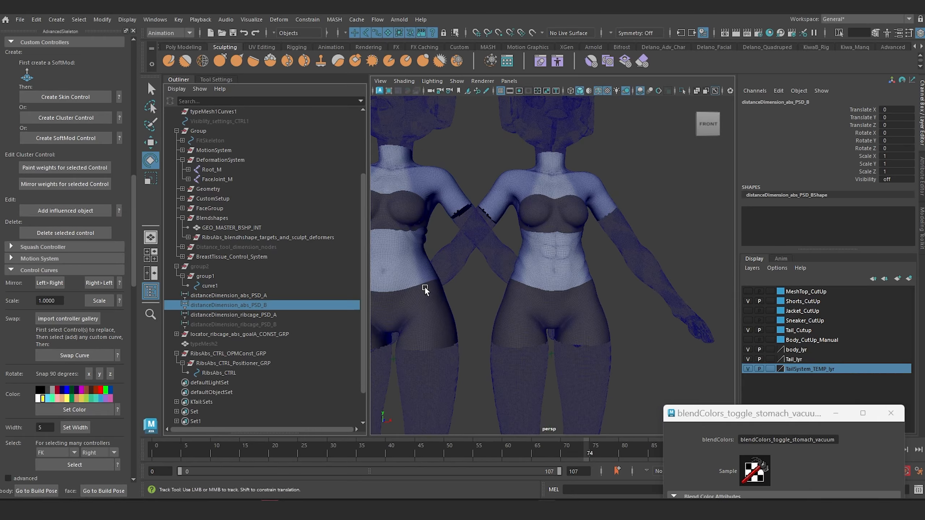
{"action": "middle_click_drag", "start_coordinate": [425, 286], "coordinate": [553, 297], "text": "alt"}
{"action": "middle_click_drag", "start_coordinate": [468, 262], "coordinate": [547, 273], "text": "alt"}
{"action": "scroll", "coordinate": [524, 264], "scroll_direction": "up", "scroll_amount": 3}
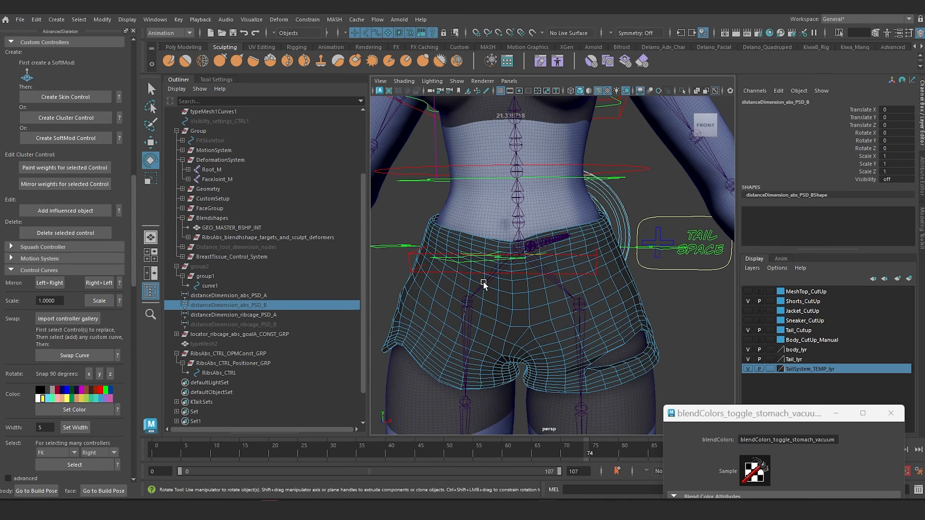
{"action": "left_click", "coordinate": [485, 283]}
{"action": "scroll", "coordinate": [505, 274], "scroll_direction": "down", "scroll_amount": 4}
{"action": "left_click_drag", "start_coordinate": [509, 274], "coordinate": [494, 277], "text": "alt"}
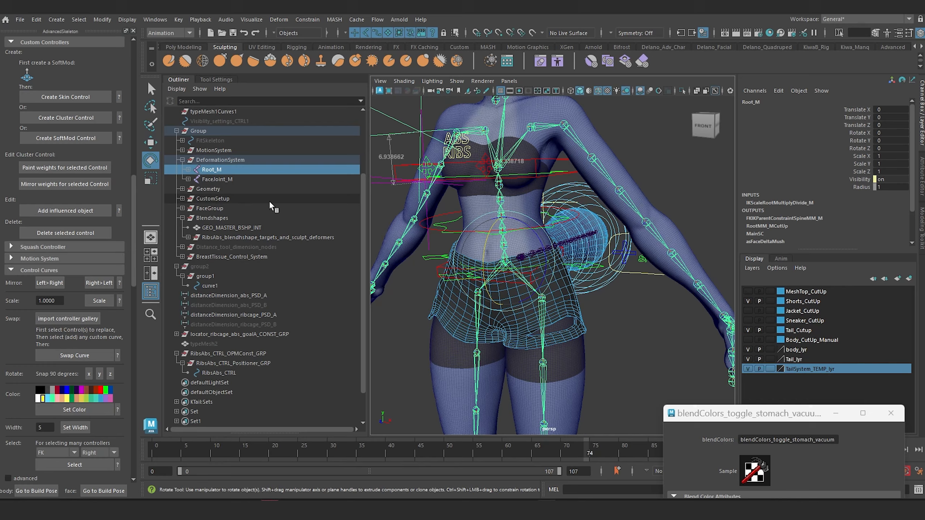
{"action": "scroll", "coordinate": [512, 276], "scroll_direction": "down", "scroll_amount": 5}
{"action": "scroll", "coordinate": [463, 272], "scroll_direction": "up", "scroll_amount": 5}
{"action": "left_click", "coordinate": [188, 170]}
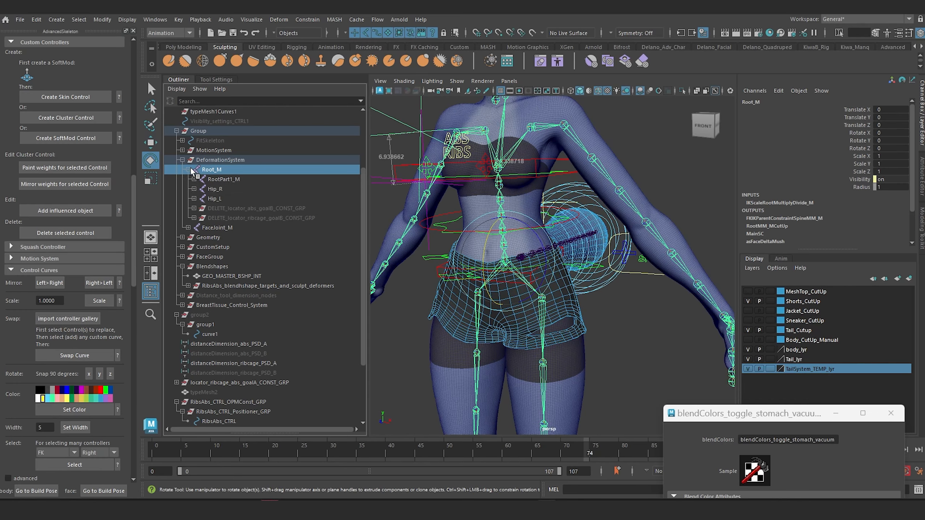
Delete the abs and ribcage goalB constraint groups marked DELETE under Root_M, plus distanceDimension_abs_PSD_B and distanceDimension_ribcage_PSD_B.
{"action": "left_click", "coordinate": [268, 207]}
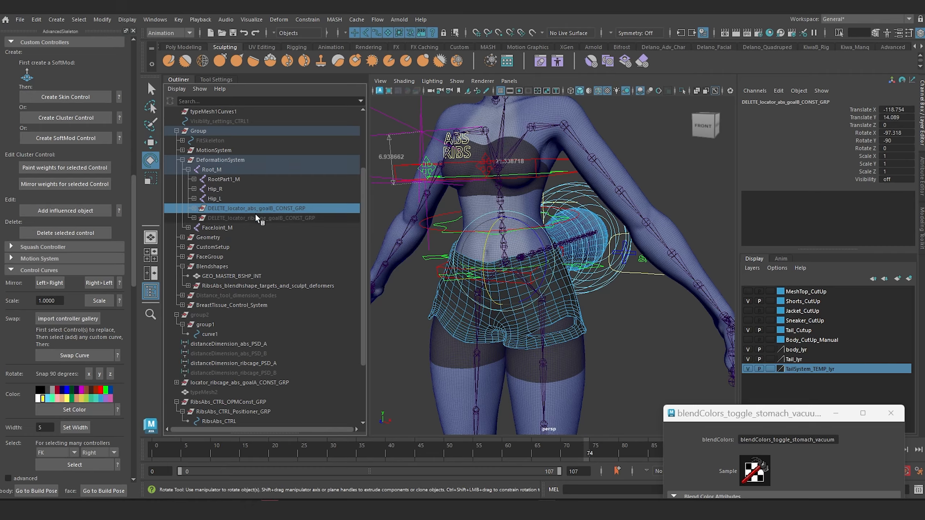
{"action": "left_click", "coordinate": [260, 217]}
{"action": "left_click", "coordinate": [264, 210]}
{"action": "left_click", "coordinate": [261, 218]}
{"action": "left_click", "coordinate": [268, 208], "text": "ctrl"}
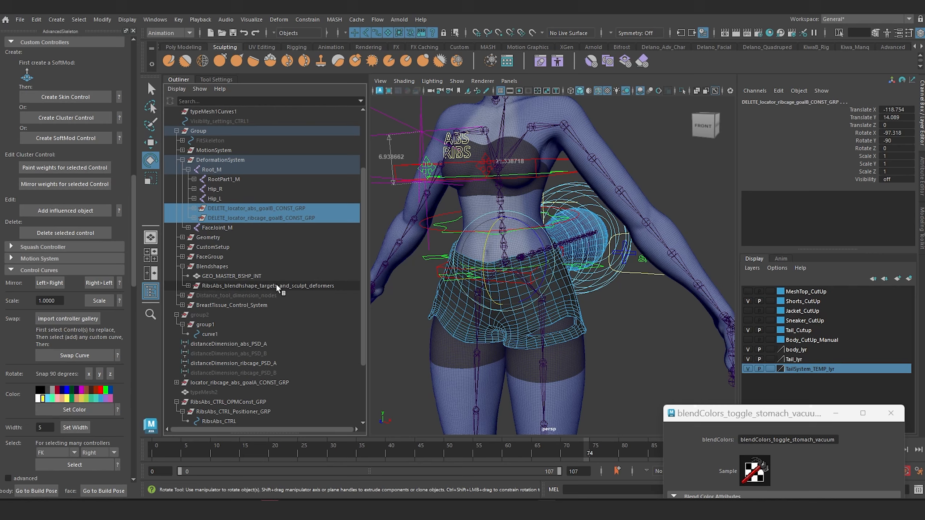
{"action": "scroll", "coordinate": [269, 284], "scroll_direction": "down", "scroll_amount": 3}
{"action": "left_click", "coordinate": [248, 275], "text": "ctrl"}
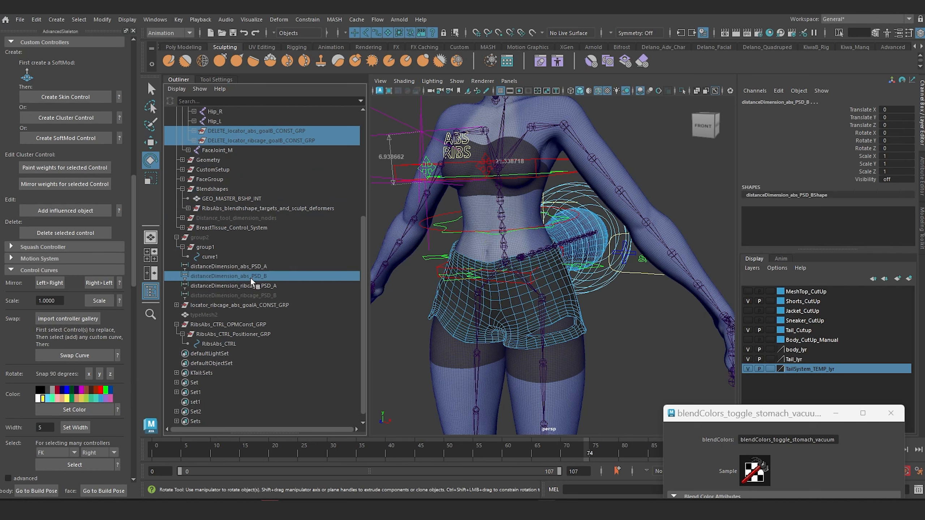
{"action": "left_click", "coordinate": [260, 296], "text": "ctrl"}
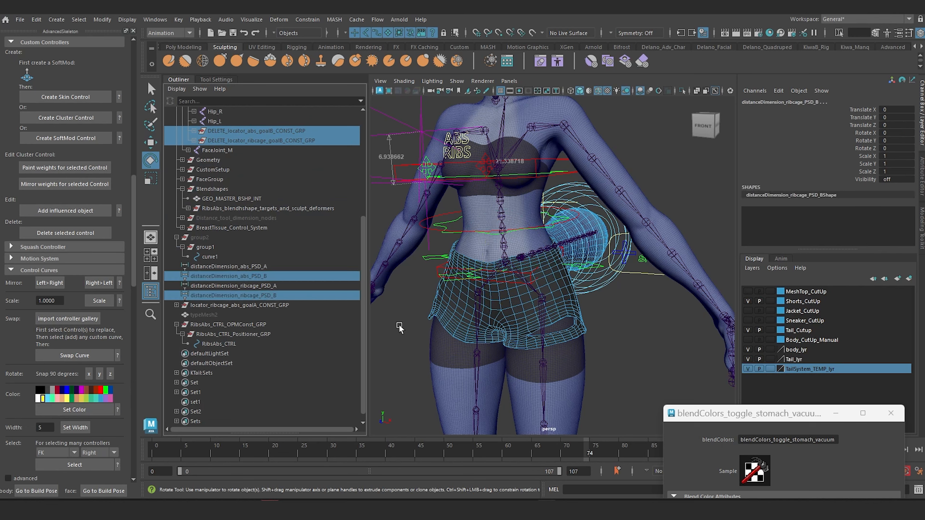
{"action": "key", "text": "Delete"}
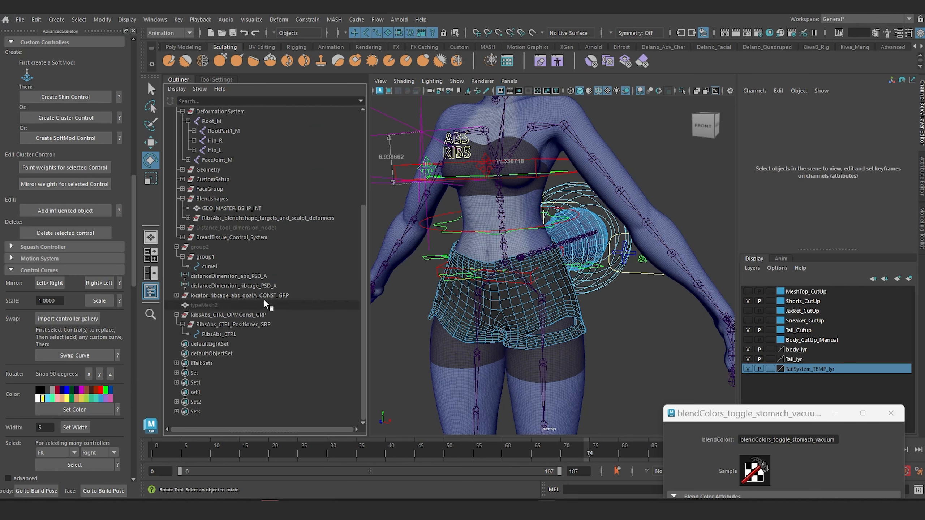
Parent distanceDimension_abs_PSD_A and distanceDimension_ribcage_PSD_A under the Distance_tool_dimension_nodes group.
{"action": "left_click", "coordinate": [255, 276]}
{"action": "left_click", "coordinate": [253, 281], "text": "ctrl"}
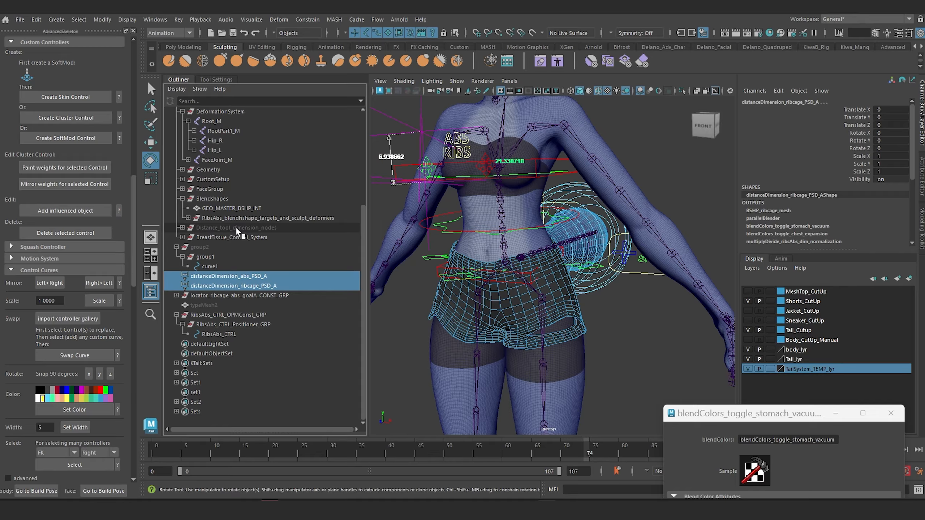
{"action": "left_click", "coordinate": [182, 227]}
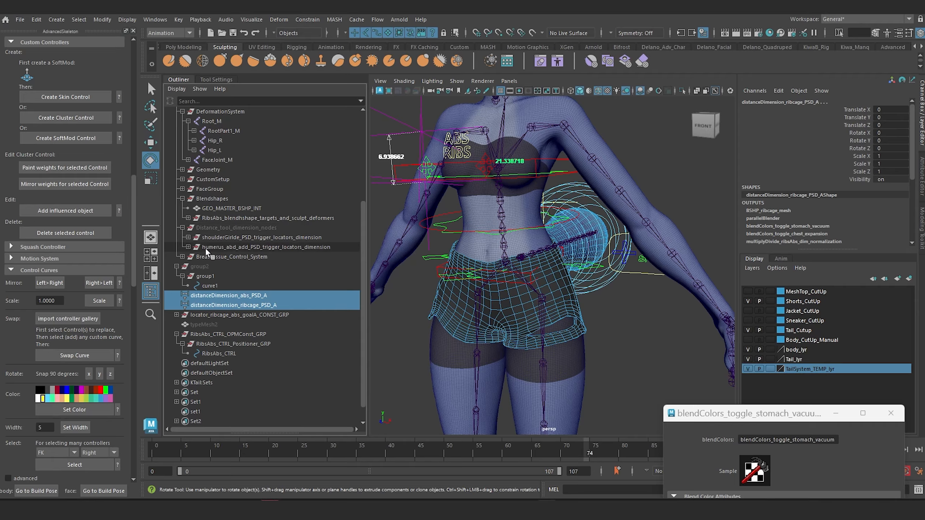
{"action": "left_click", "coordinate": [234, 228], "text": "ctrl"}
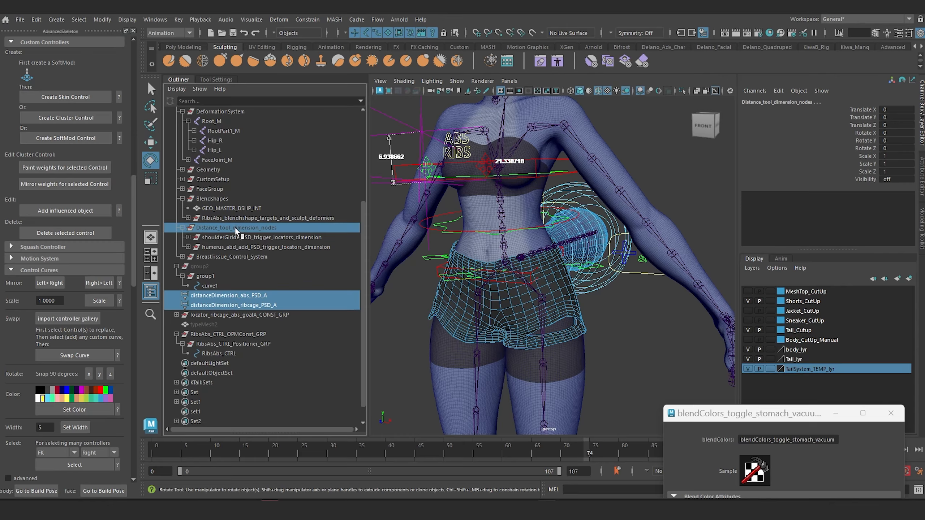
{"action": "key", "text": "p"}
Group the abs and ribcage PSD_A distance dimensions together and name the group ribs_abs_PSD_trigger_locators_dimension.
{"action": "left_click", "coordinate": [249, 247]}
{"action": "left_click", "coordinate": [246, 256]}
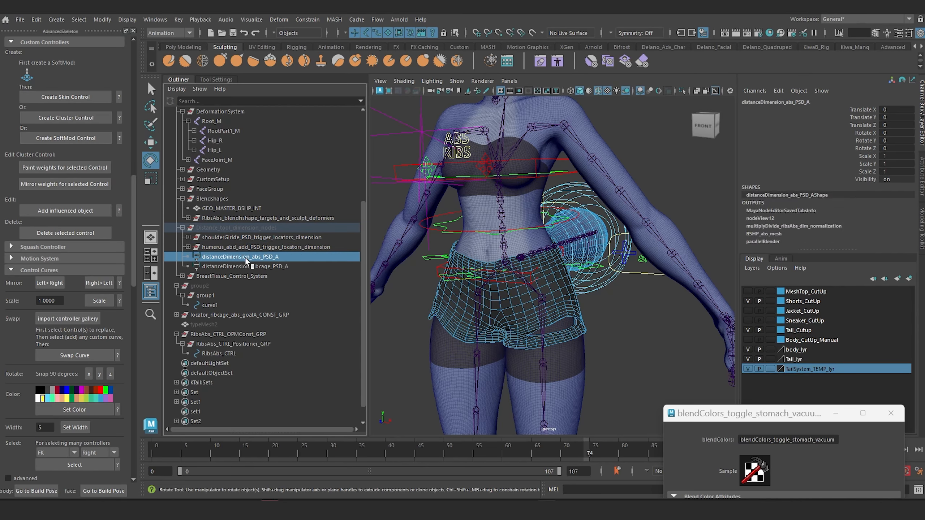
{"action": "left_click", "coordinate": [243, 266], "text": "shift"}
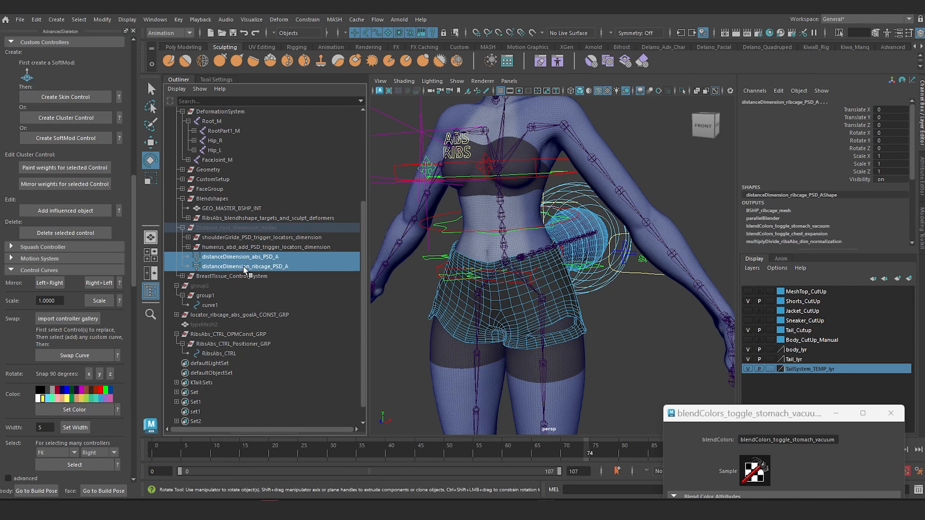
{"action": "key", "text": "ctrl+g"}
{"action": "double_click", "coordinate": [215, 257]}
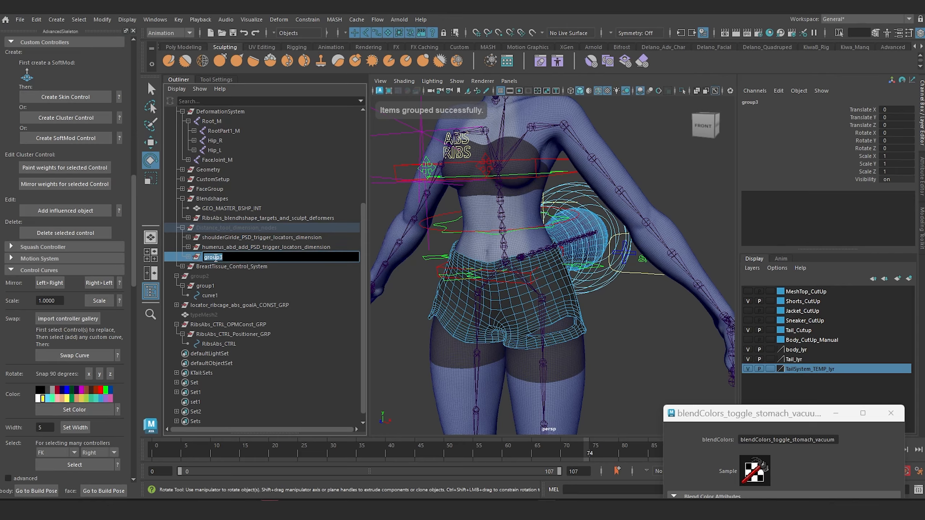
{"action": "type", "text": "ribs_abs_PSD_trigger_locators_dimension"}
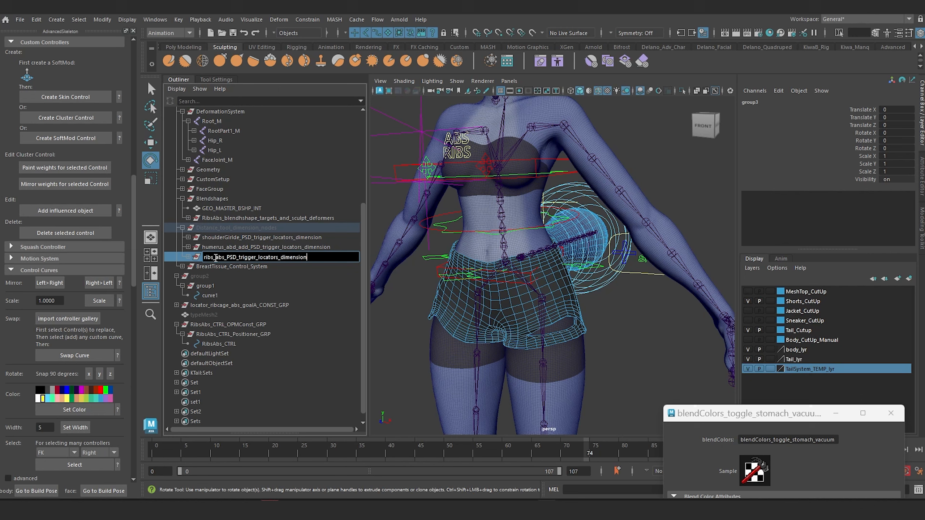
{"action": "key", "text": "Return"}
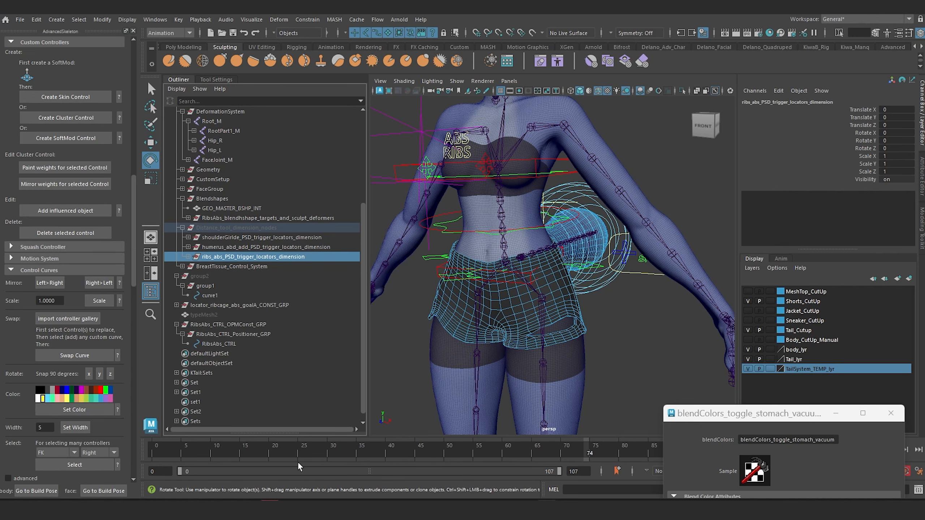
Delete the hidden typeMesh2 object and expand locator_ribcage_abs_goalA_CONST_GRP to show its children.
{"action": "left_click", "coordinate": [199, 315]}
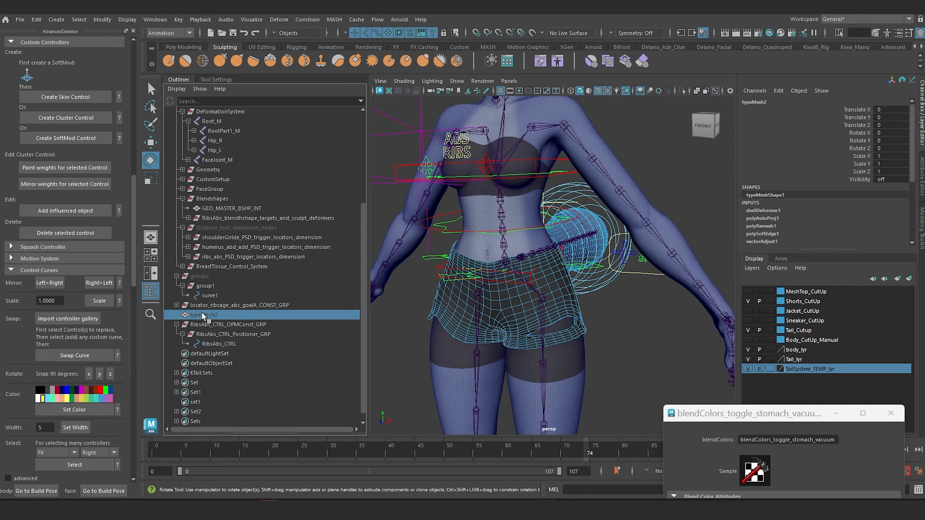
{"action": "key", "text": "Delete"}
{"action": "left_click", "coordinate": [239, 305]}
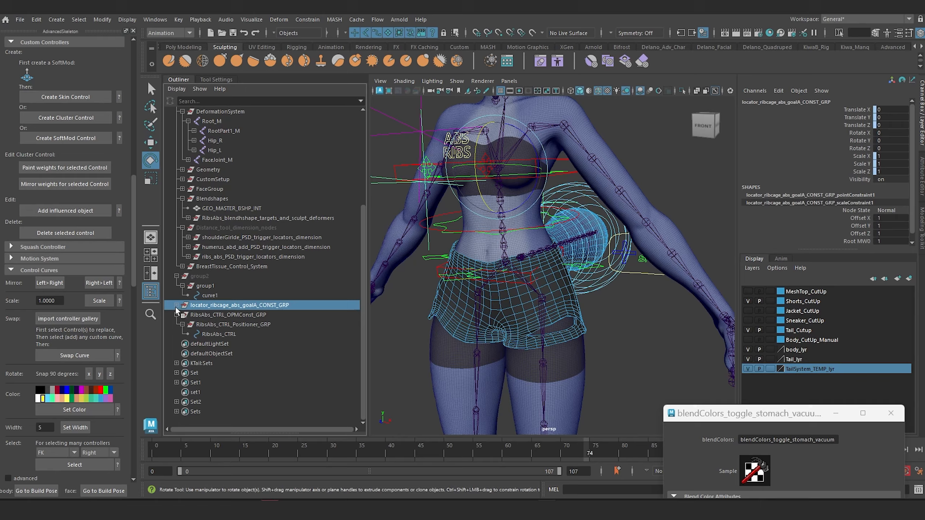
{"action": "left_click", "coordinate": [177, 305]}
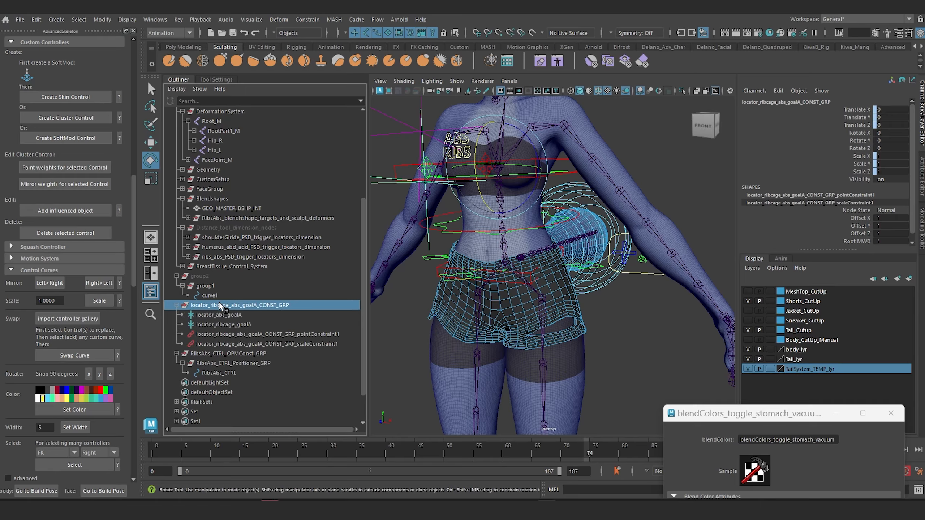
Collapse the Distance_tool_dimension_nodes and RibsAbs_CTRL_OPMConst_GRP hierarchies in the Outliner.
{"action": "left_click", "coordinate": [227, 350]}
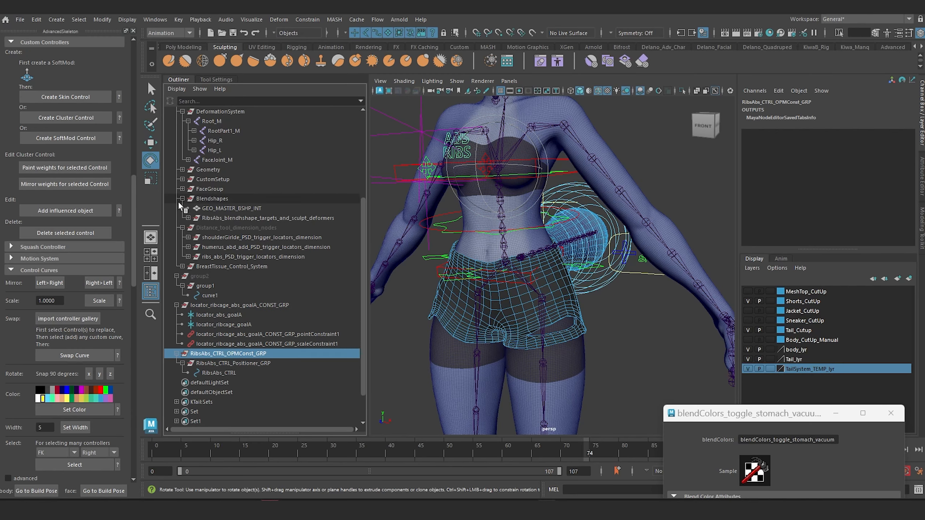
{"action": "left_click", "coordinate": [182, 228]}
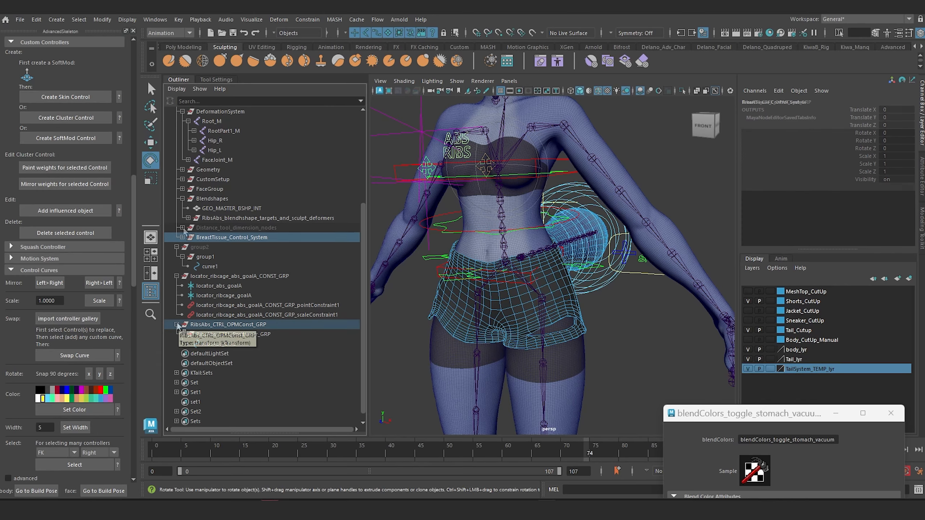
{"action": "left_click", "coordinate": [177, 325]}
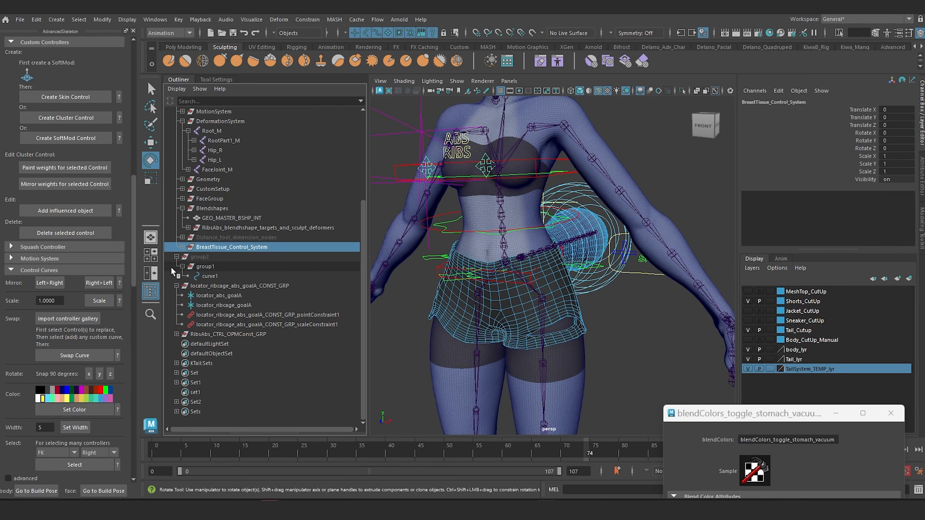
{"action": "left_click", "coordinate": [183, 247]}
{"action": "left_click", "coordinate": [183, 247]}
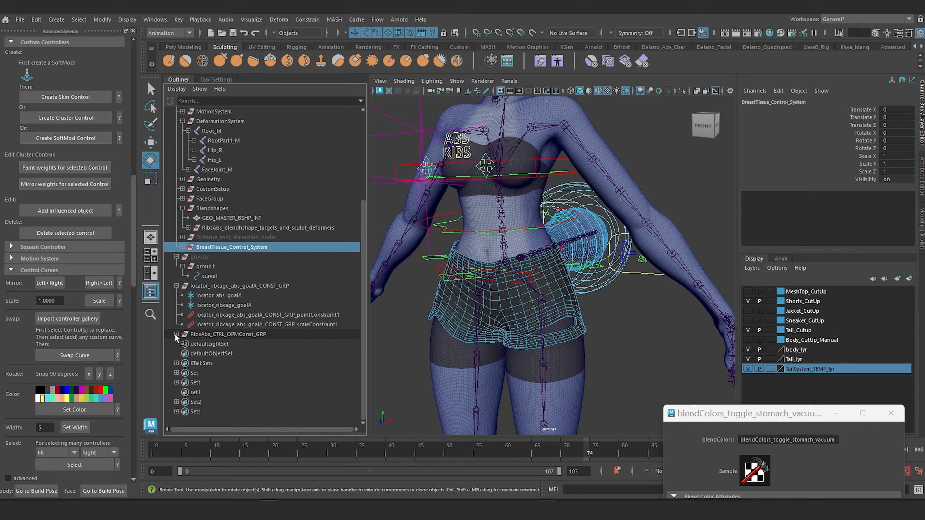
Put RibsAbs_CTRL_OPMConst_GRP inside a new parent group named RibsAbs_Control_System.
{"action": "left_click", "coordinate": [211, 334]}
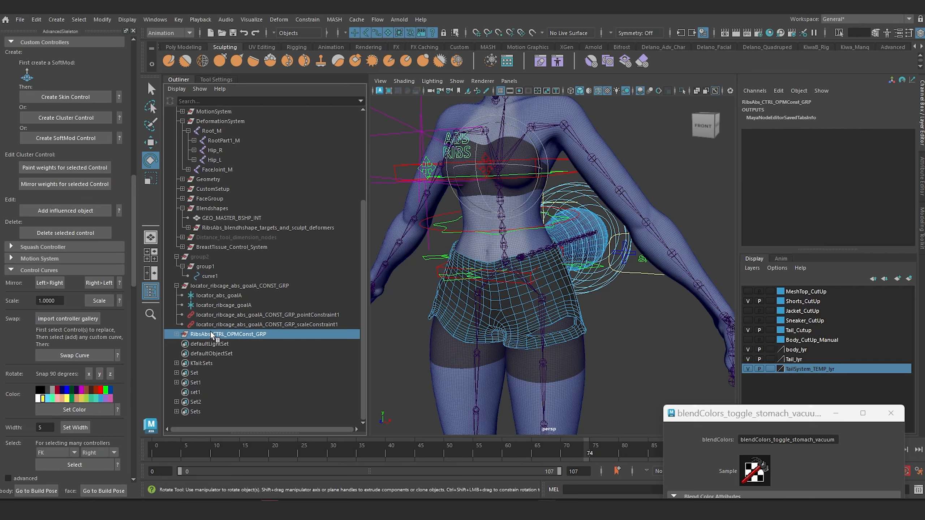
{"action": "key", "text": "ctrl+g"}
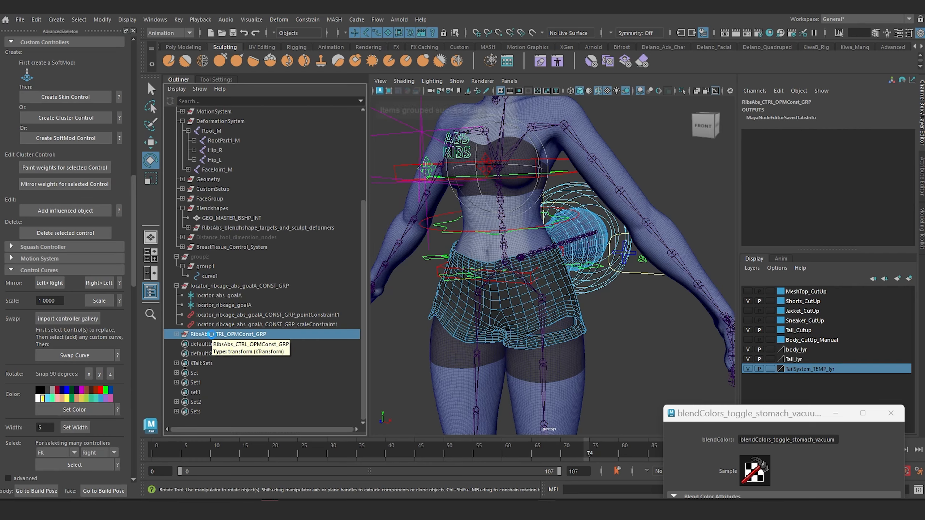
{"action": "double_click", "coordinate": [204, 336]}
{"action": "type", "text": "RibsAbs_Control_System"}
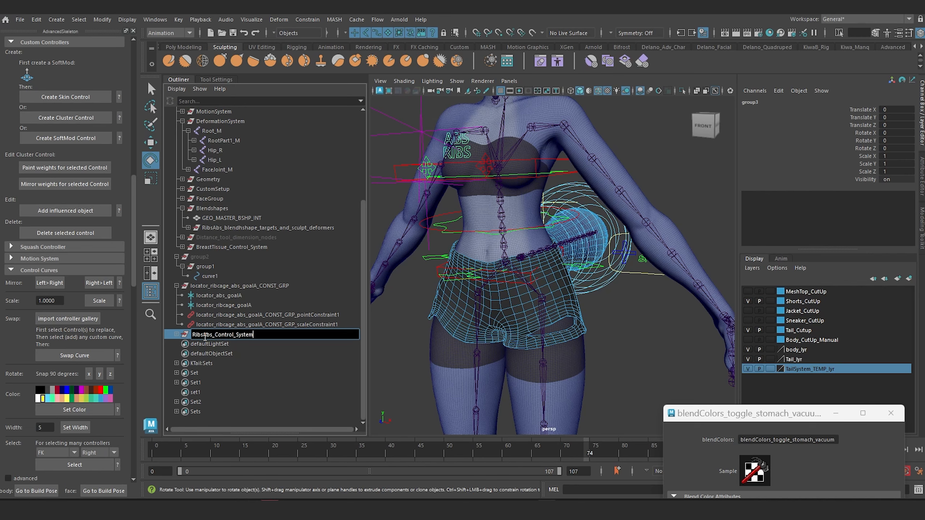
{"action": "key", "text": "Return"}
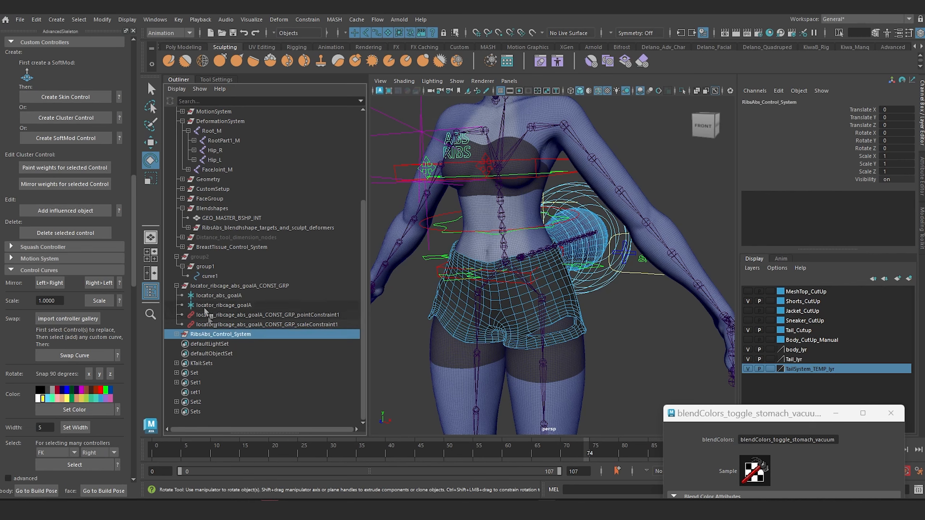
Parent RibsAbs_Control_System under the rig's main Group node.
{"action": "scroll", "coordinate": [205, 321], "scroll_direction": "up", "scroll_amount": 4}
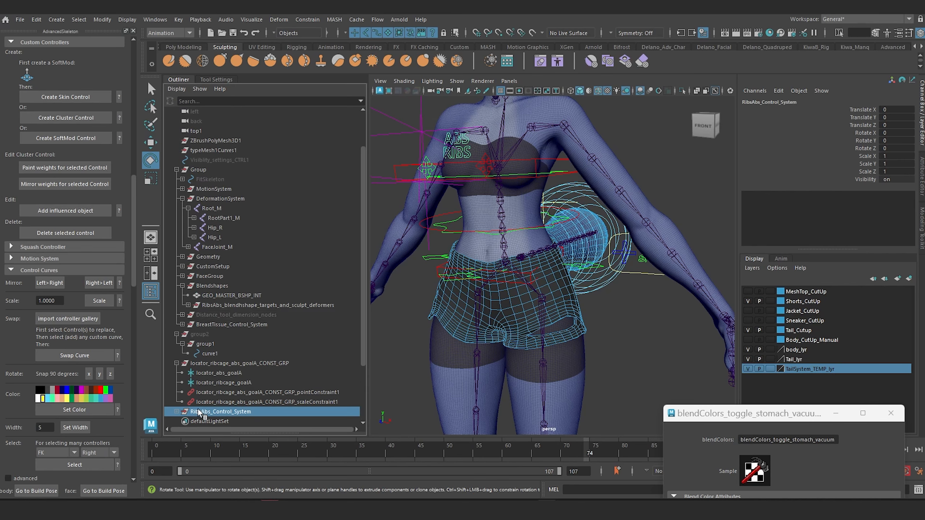
{"action": "left_click", "coordinate": [201, 167], "text": "ctrl"}
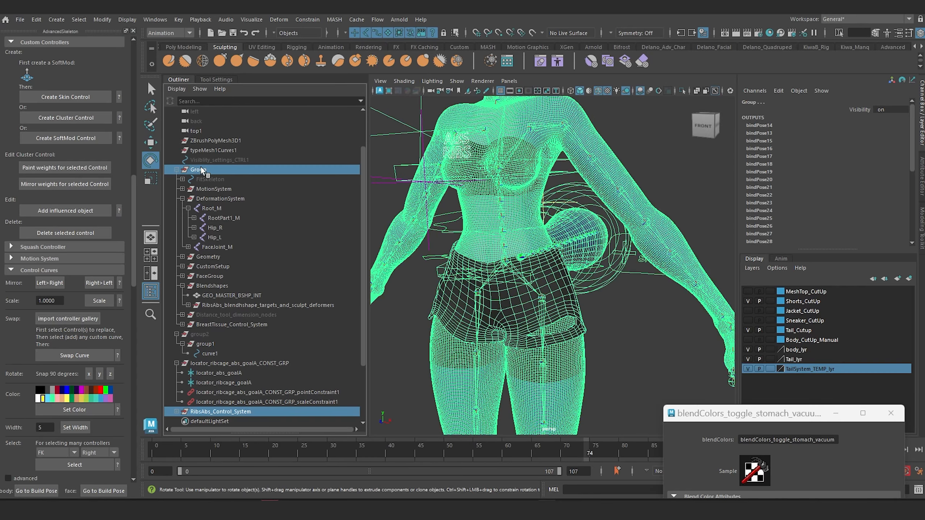
{"action": "key", "text": "p"}
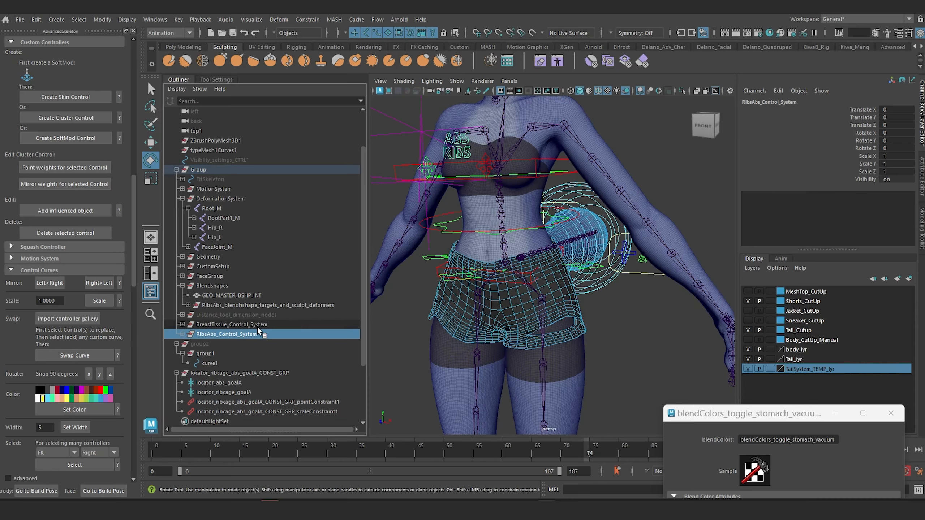
Group BreastTissue_Control_System and RibsAbs_Control_System together inside the main Group.
{"action": "scroll", "coordinate": [257, 327], "scroll_direction": "down", "scroll_amount": 4}
{"action": "left_click", "coordinate": [230, 248]}
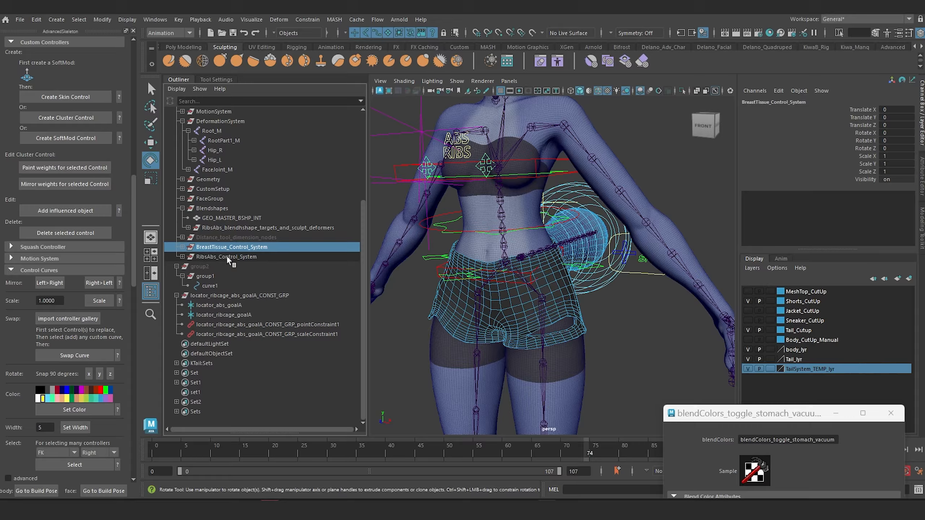
{"action": "left_click", "coordinate": [228, 256], "text": "ctrl"}
{"action": "key", "text": "ctrl+g"}
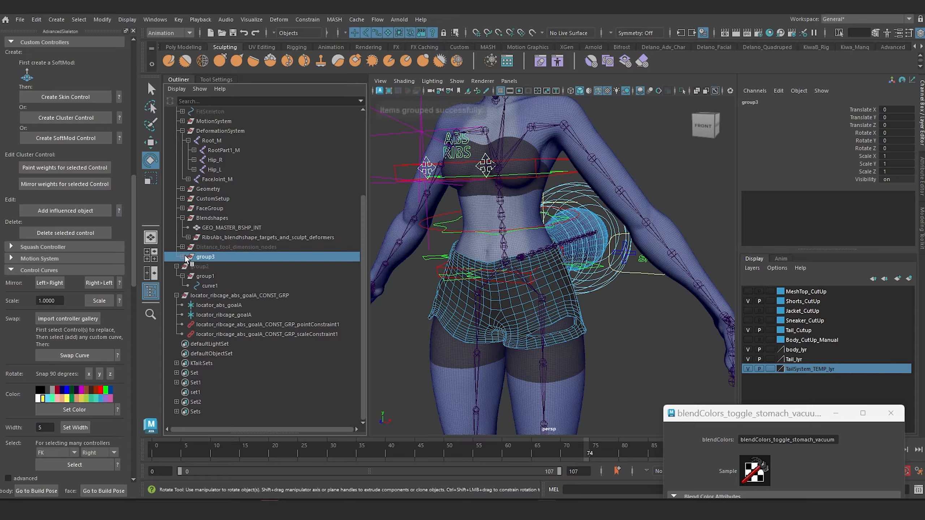
Rename the new group holding the breast tissue and ribs/abs systems as Custom_Control_Systems.
{"action": "left_click", "coordinate": [182, 256]}
{"action": "double_click", "coordinate": [206, 257]}
{"action": "type", "text": "d"}
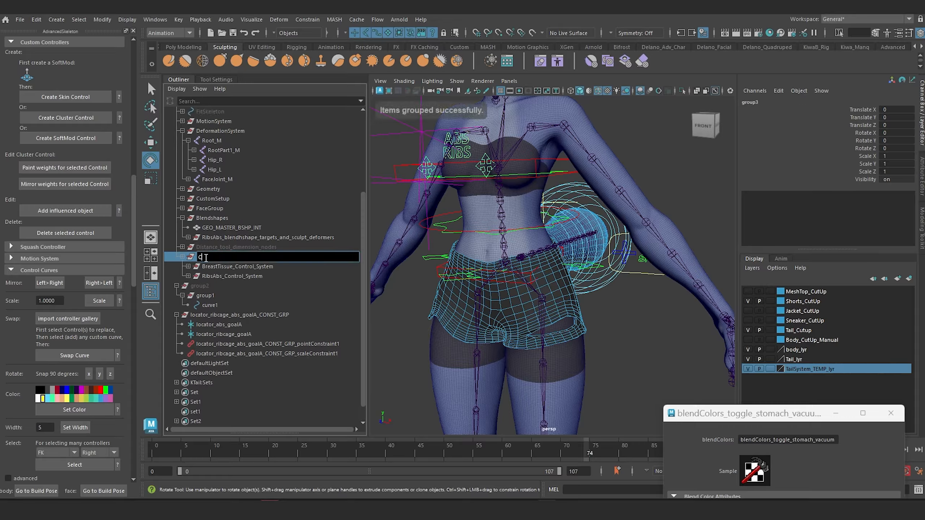
{"action": "type", "text": "ustom_Control_Systems"}
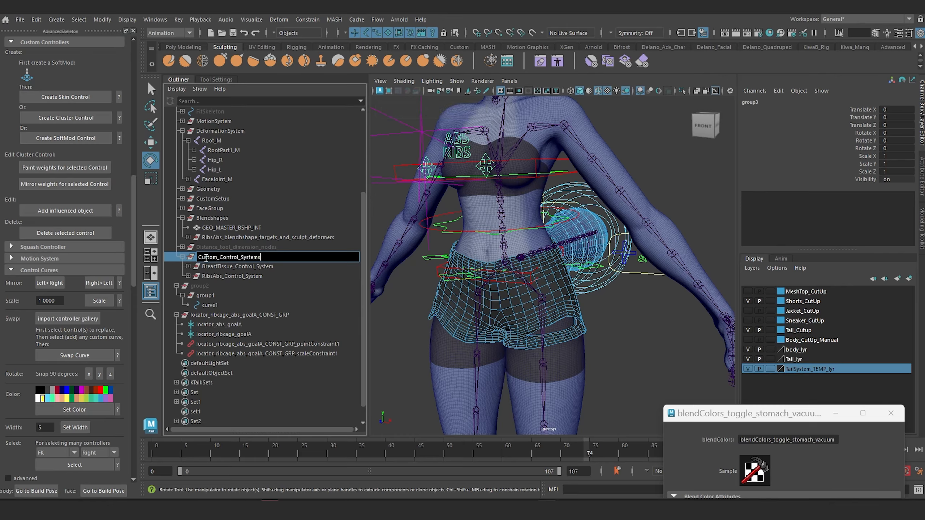
{"action": "key", "text": "Return"}
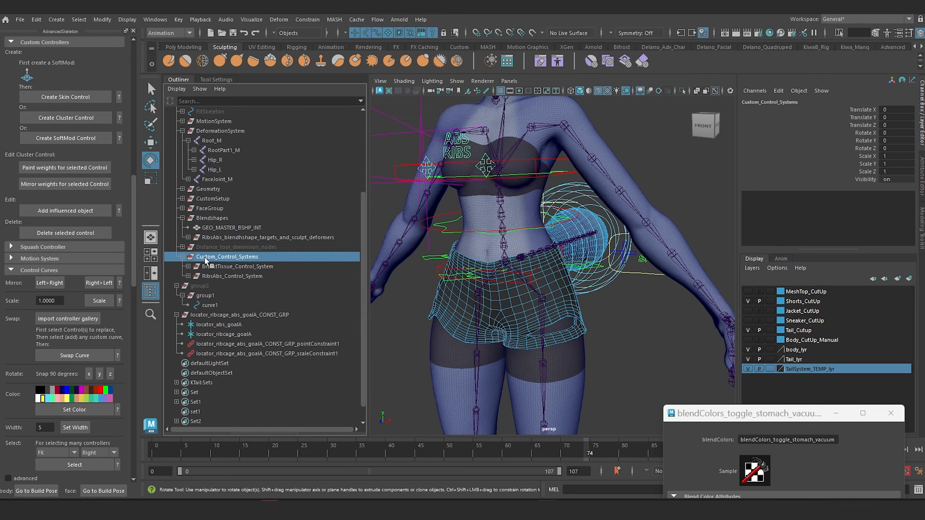
Collapse the Blendshapes and Custom_Control_Systems hierarchies and parent locator_ribcage_abs_goalA_CONST_GRP under the rig's main Group node.
{"action": "left_click", "coordinate": [254, 315]}
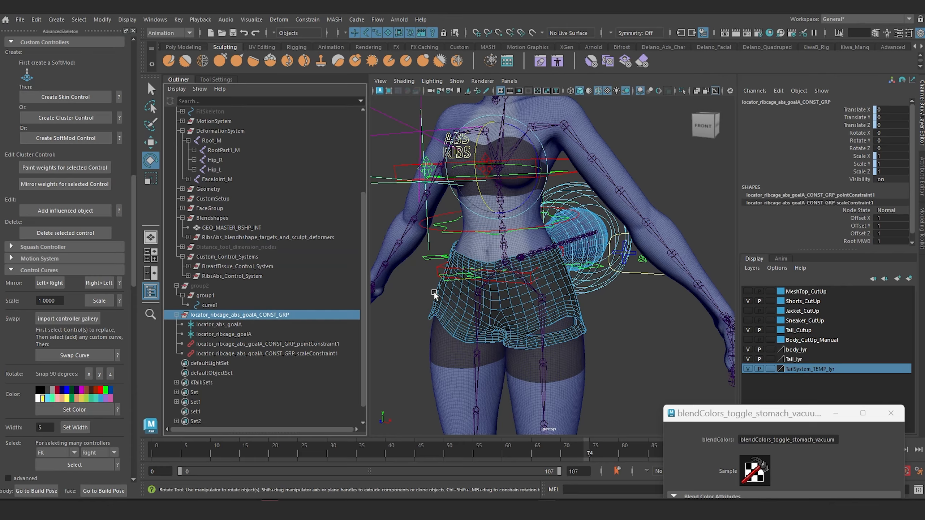
{"action": "left_click", "coordinate": [182, 218]}
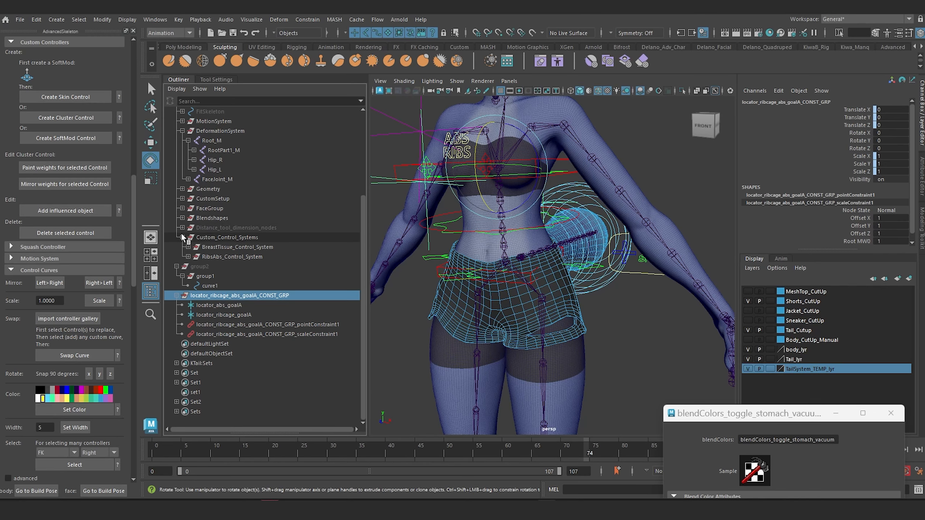
{"action": "left_click", "coordinate": [182, 236]}
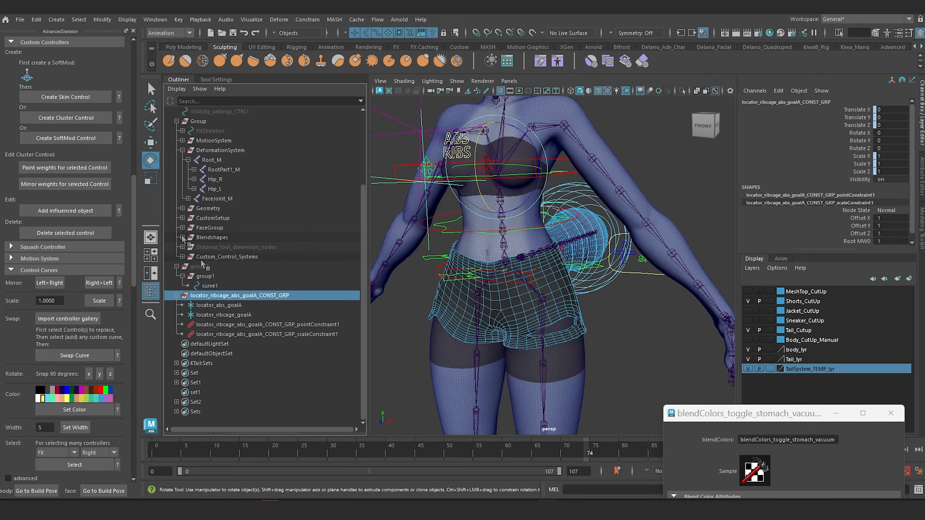
{"action": "left_click", "coordinate": [210, 315]}
{"action": "left_click", "coordinate": [213, 297]}
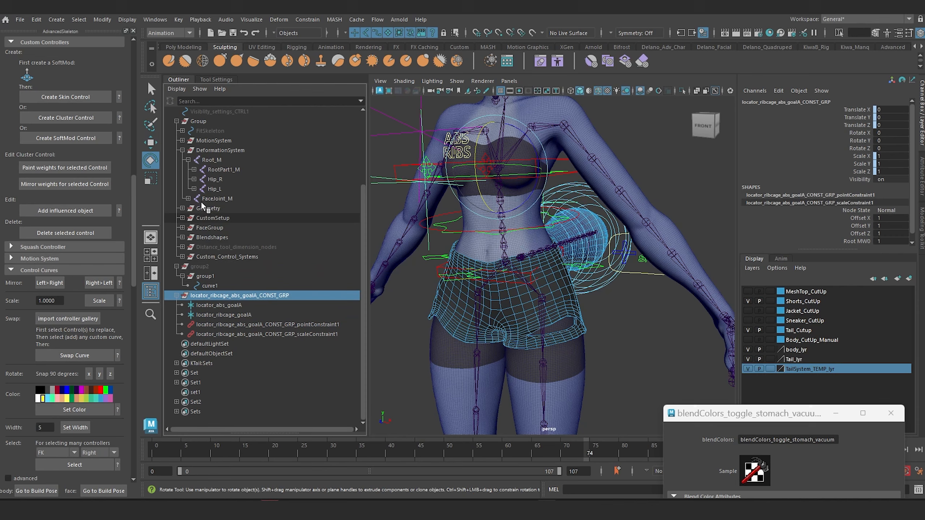
{"action": "middle_click_drag", "start_coordinate": [211, 295], "coordinate": [203, 120]}
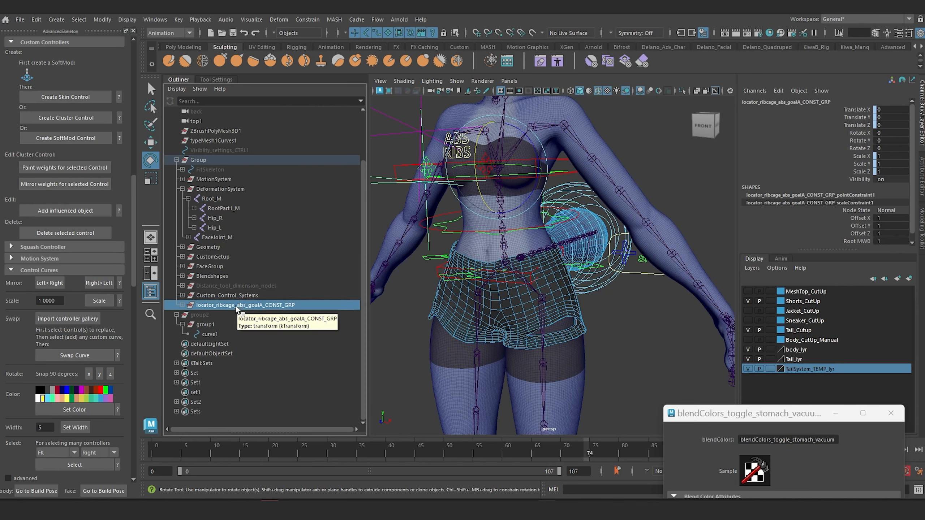
Inspect the contents of locator_ribcage_abs_goalA_CONST_GRP and its place in the main Group, and collapse the DeformationSystem hierarchy.
{"action": "scroll", "coordinate": [479, 229], "scroll_direction": "down", "scroll_amount": 4}
{"action": "left_click_drag", "start_coordinate": [478, 229], "coordinate": [460, 238], "text": "alt"}
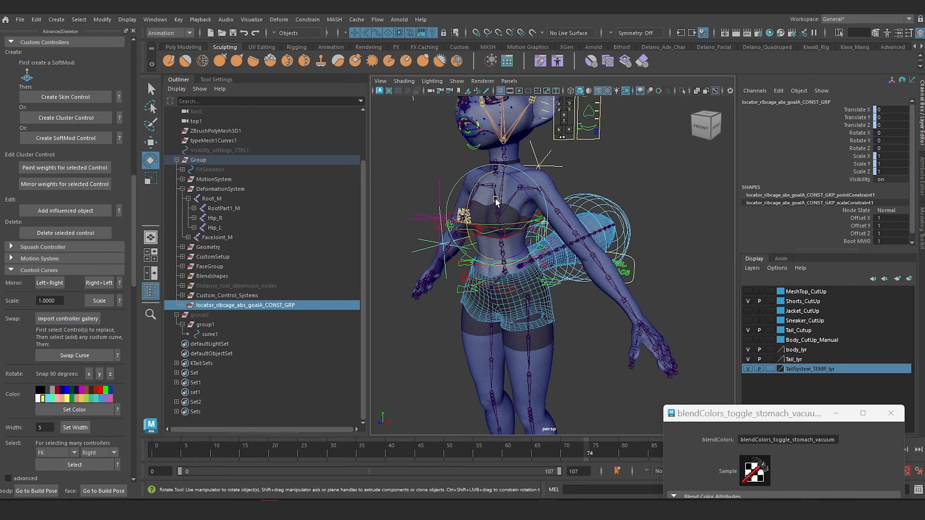
{"action": "left_click", "coordinate": [182, 305]}
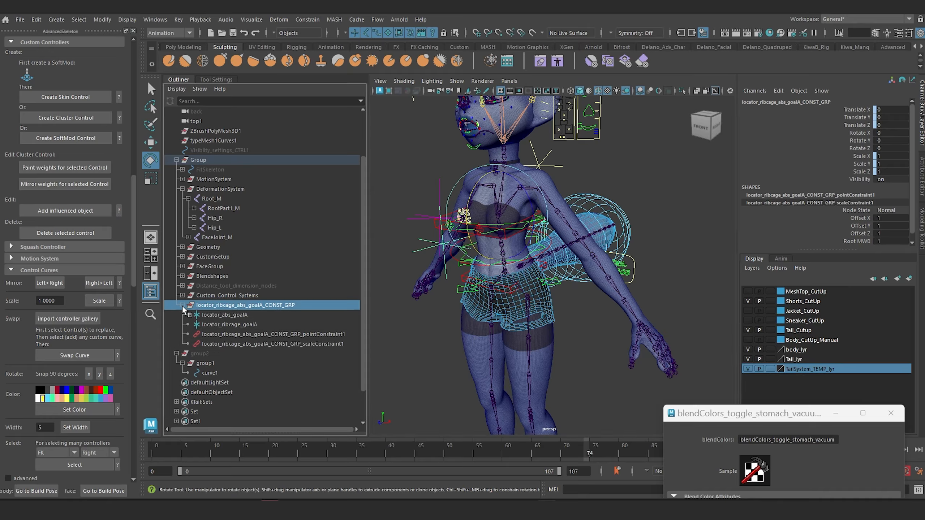
{"action": "left_click", "coordinate": [182, 306]}
{"action": "left_click", "coordinate": [228, 296]}
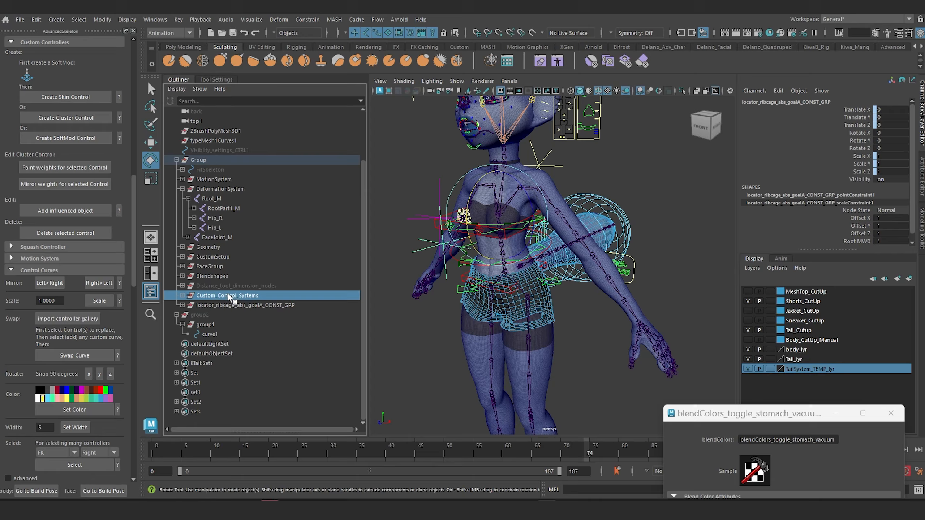
{"action": "left_click", "coordinate": [226, 305]}
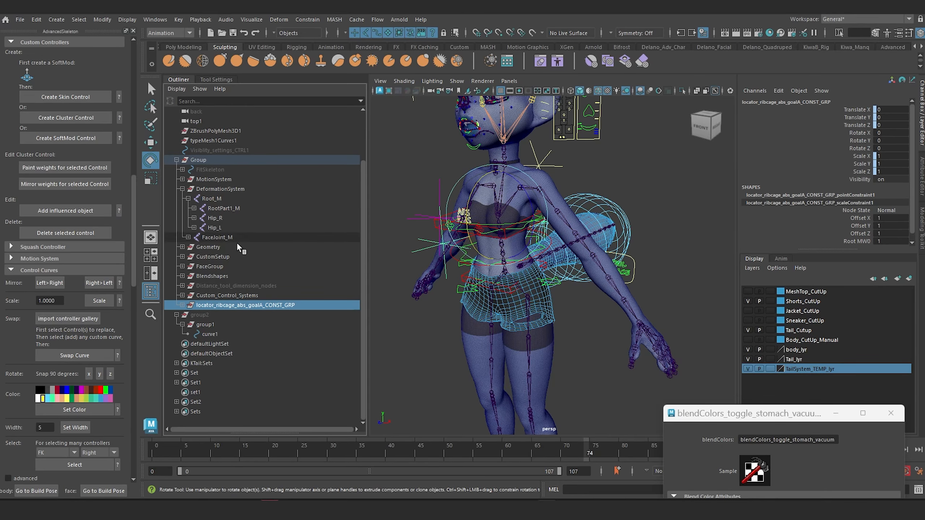
{"action": "left_click", "coordinate": [183, 189]}
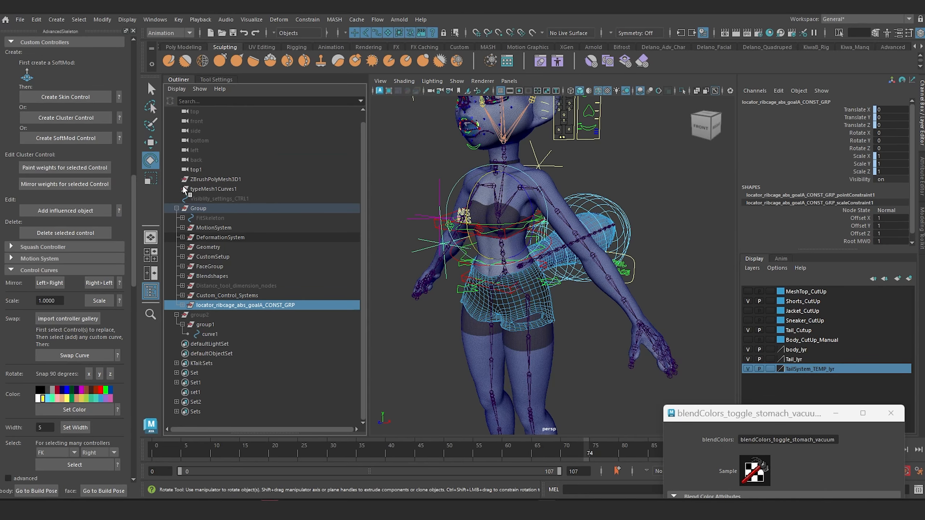
{"action": "left_click", "coordinate": [195, 209]}
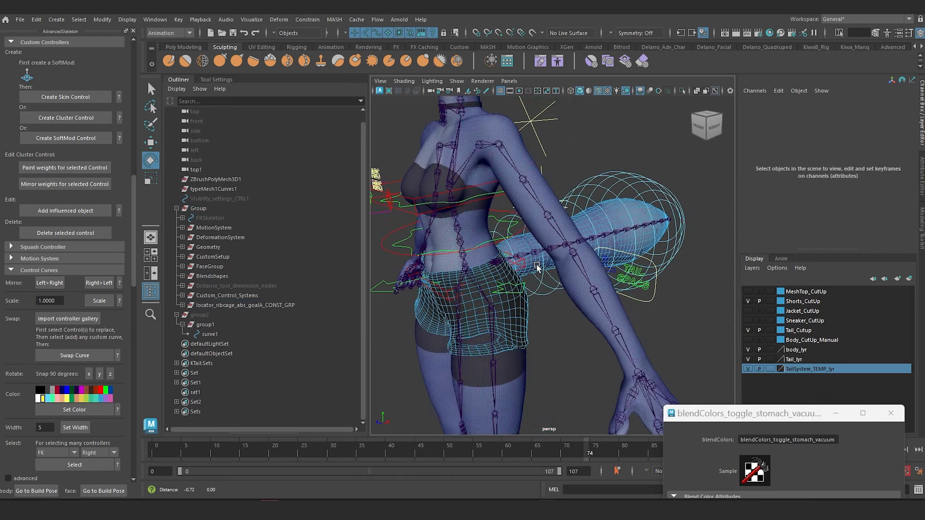
Select the abs and ribcage goal and trigger locators around the torso and reveal them in the Outliner.
{"action": "left_click_drag", "start_coordinate": [537, 266], "coordinate": [583, 263], "text": "alt"}
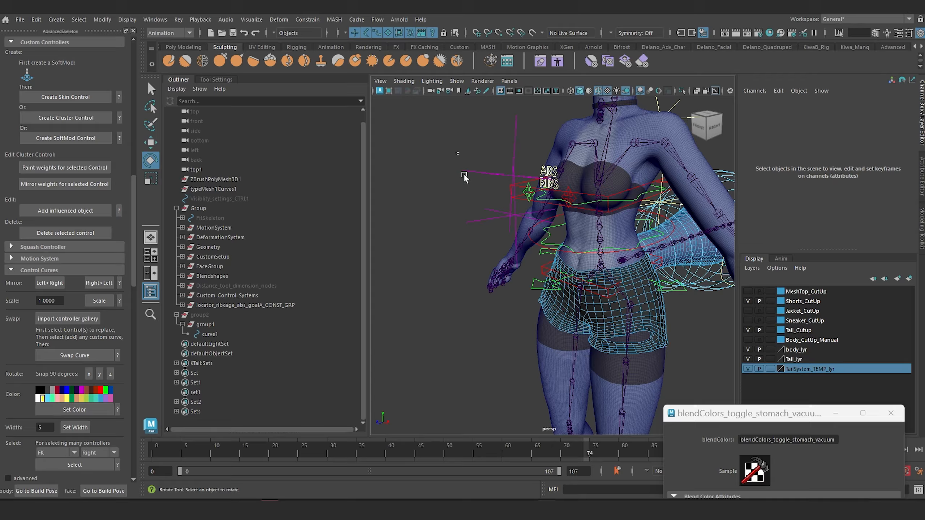
{"action": "left_click_drag", "start_coordinate": [456, 153], "coordinate": [483, 242]}
{"action": "scroll", "coordinate": [545, 197], "scroll_direction": "down", "scroll_amount": 4}
{"action": "middle_click_drag", "start_coordinate": [542, 209], "coordinate": [488, 263], "text": "alt"}
{"action": "left_click_drag", "start_coordinate": [586, 237], "coordinate": [544, 236], "text": "alt"}
{"action": "left_click_drag", "start_coordinate": [596, 174], "coordinate": [557, 251]}
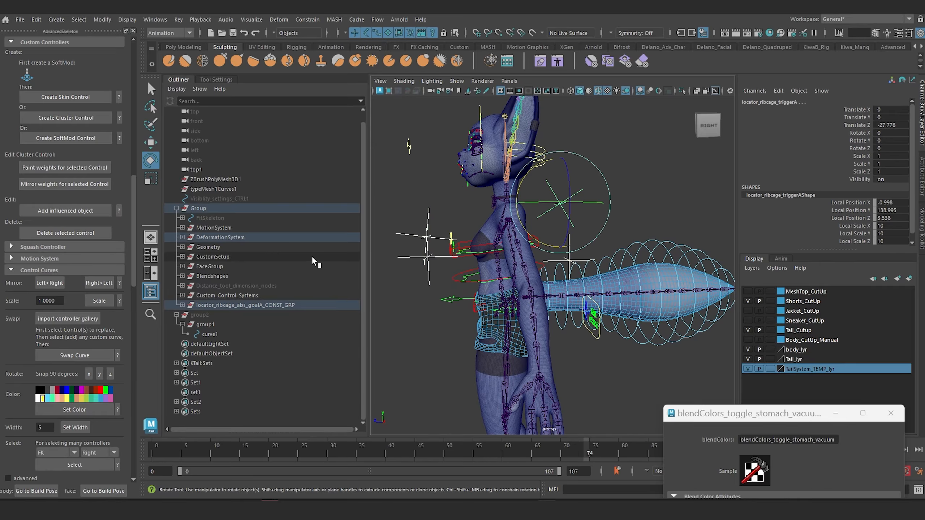
{"action": "key", "text": "f"}
{"action": "scroll", "coordinate": [256, 249], "scroll_direction": "down", "scroll_amount": 5}
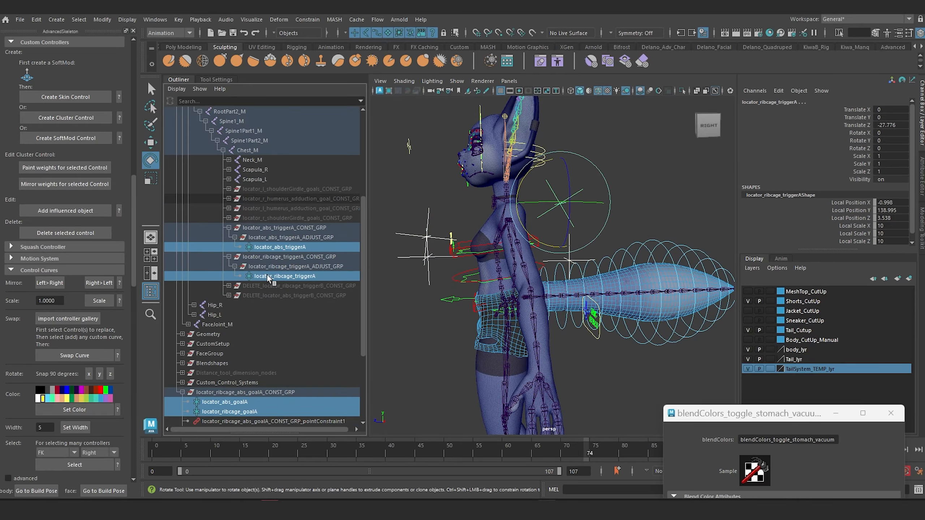
Collapse and hide locator_abs_triggerA_CONST_GRP and locator_ribcage_triggerA_CONST_GRP under Chest_M.
{"action": "left_click", "coordinate": [229, 228]}
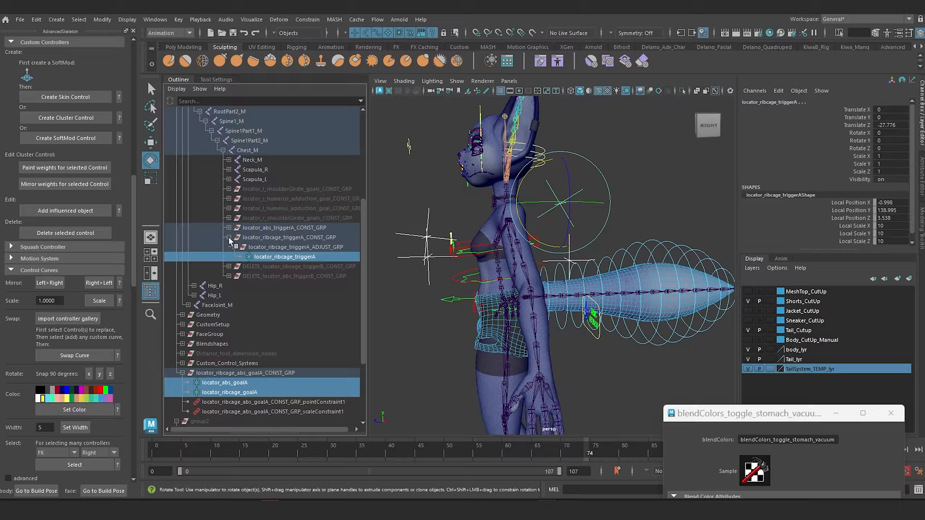
{"action": "left_click", "coordinate": [228, 237]}
{"action": "left_click", "coordinate": [282, 237]}
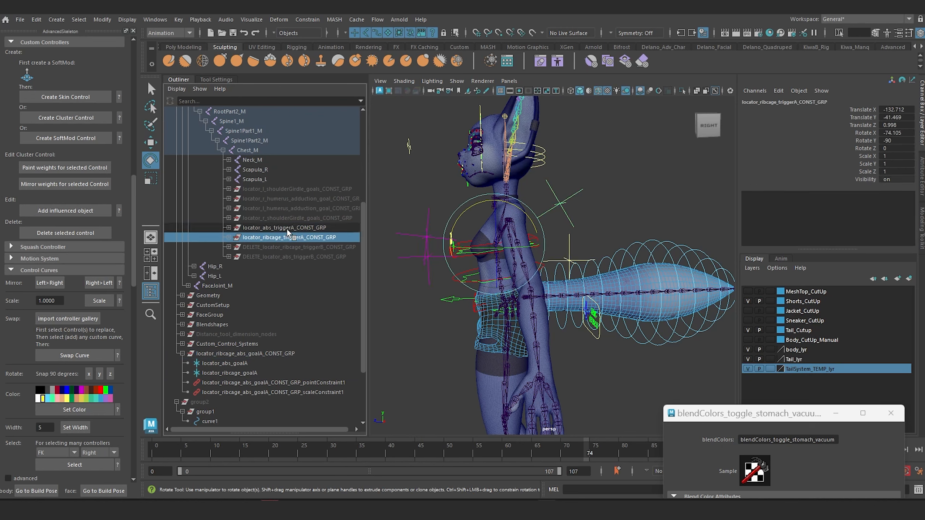
{"action": "left_click", "coordinate": [287, 230], "text": "ctrl"}
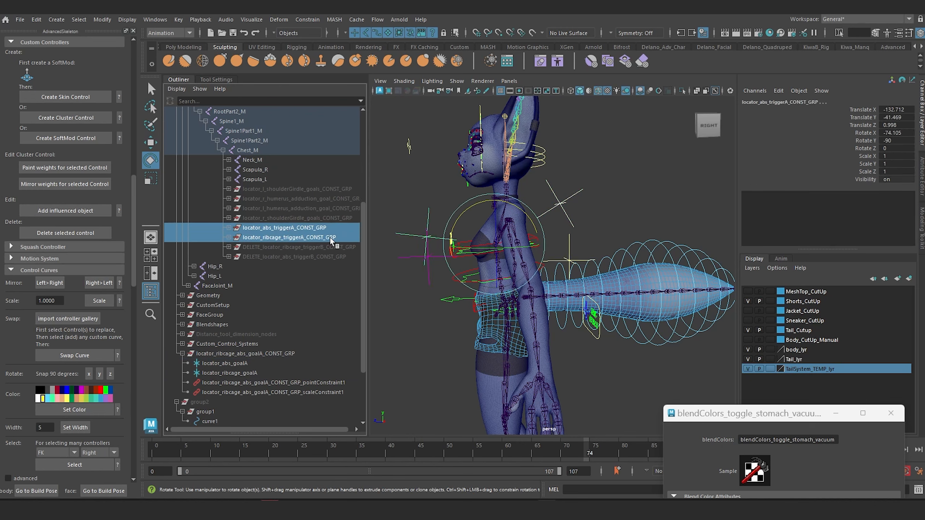
{"action": "key", "text": "ctrl+h"}
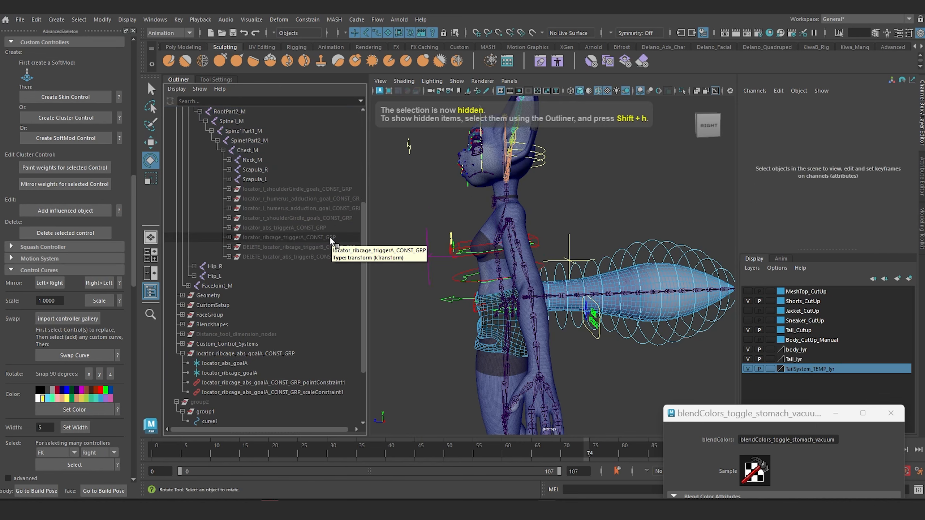
Delete DELETE_locator_ribcage_triggerB_CONST_GRP and DELETE_locator_abs_triggerB_CONST_GRP from under Chest_M.
{"action": "left_click", "coordinate": [286, 256]}
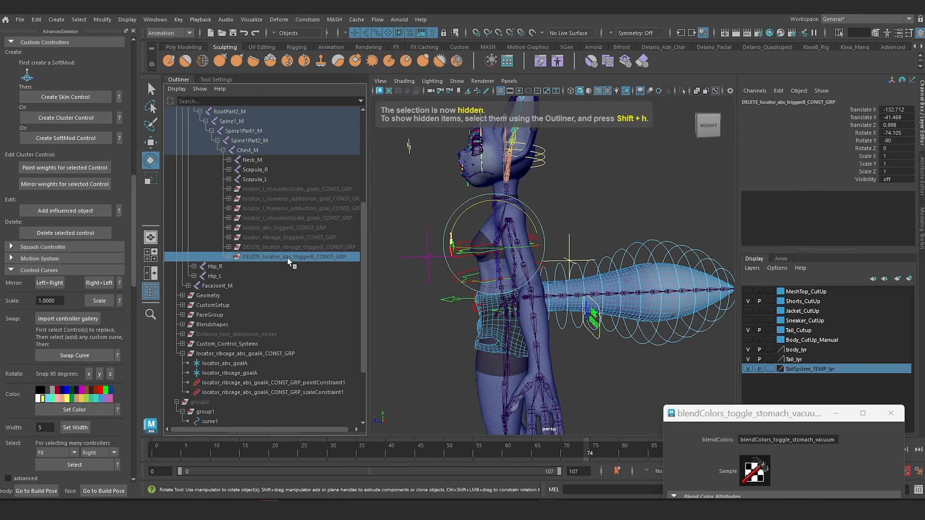
{"action": "left_click", "coordinate": [293, 247]}
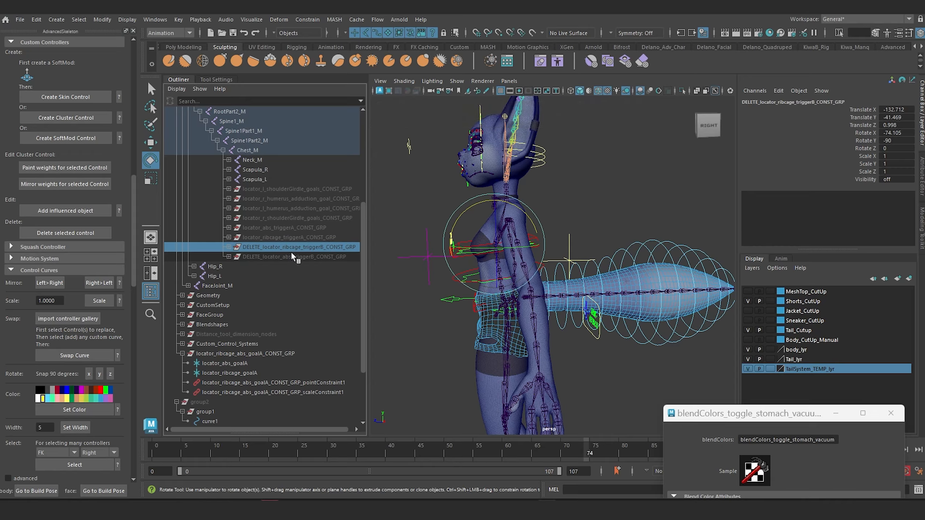
{"action": "left_click", "coordinate": [291, 256]}
{"action": "left_click", "coordinate": [293, 247]}
{"action": "left_click", "coordinate": [423, 260]}
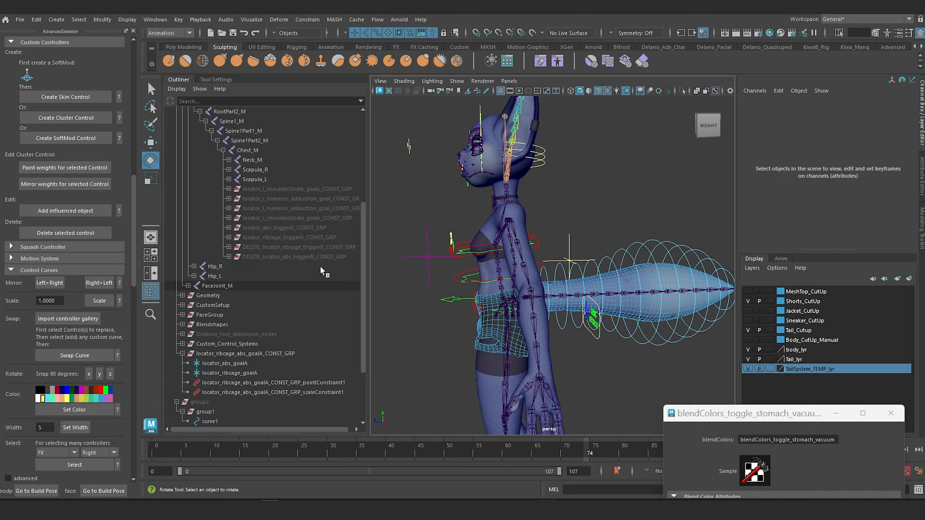
{"action": "left_click", "coordinate": [289, 248]}
{"action": "left_click", "coordinate": [286, 256], "text": "ctrl"}
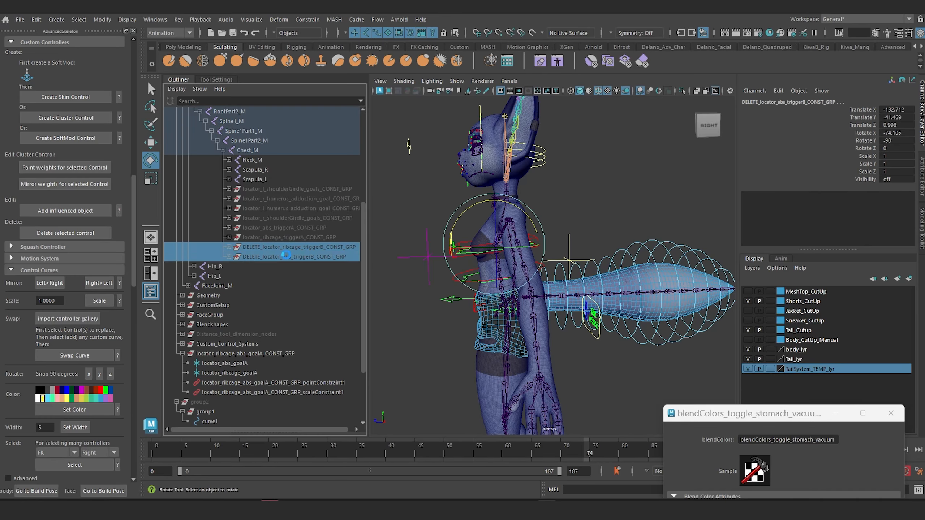
{"action": "key", "text": "Delete"}
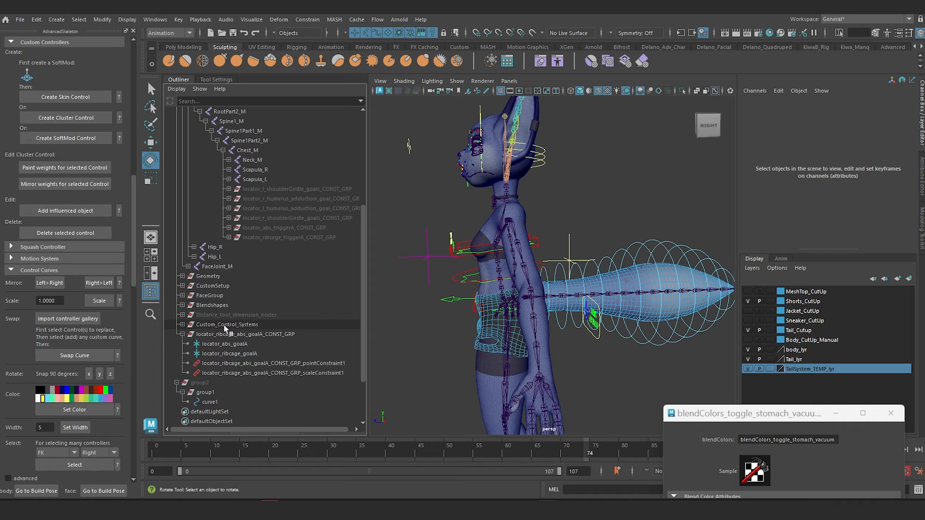
Collapse and hide locator_ribcage_abs_goalA_CONST_GRP inside the main Group.
{"action": "left_click", "coordinate": [181, 334]}
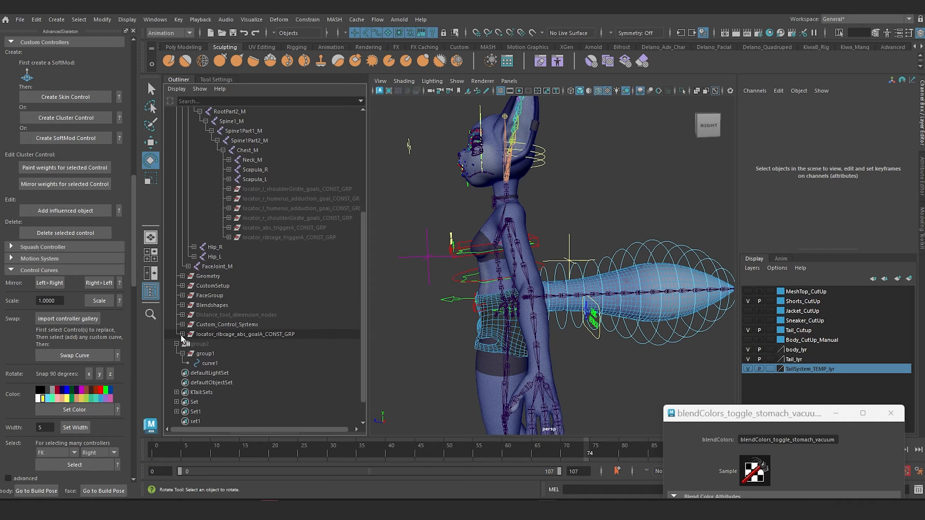
{"action": "left_click", "coordinate": [239, 324]}
{"action": "left_click", "coordinate": [240, 334]}
{"action": "key", "text": "ctrl+h"}
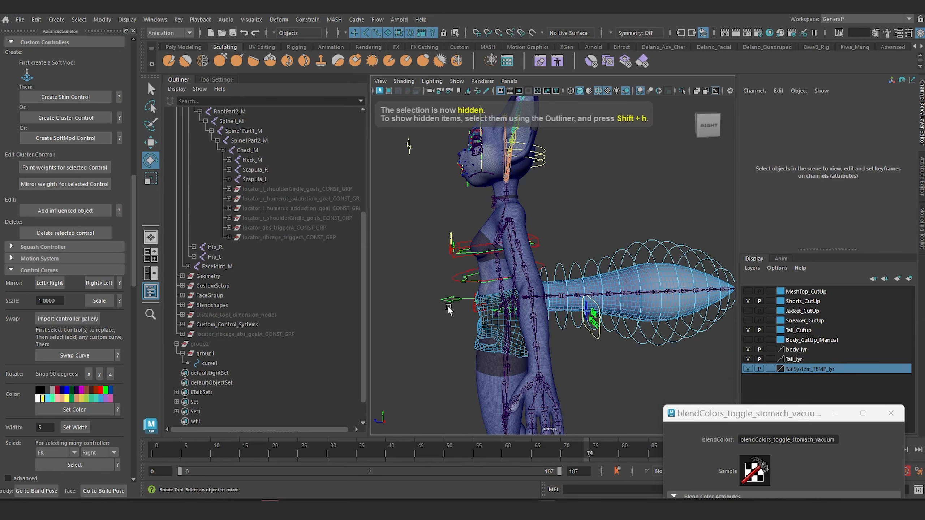
Test the torso deformation by rotating the IKSpine3_M chest control about 14.8 degrees in X and moving it.
{"action": "left_click_drag", "start_coordinate": [445, 311], "coordinate": [524, 299], "text": "alt"}
{"action": "scroll", "coordinate": [517, 261], "scroll_direction": "up", "scroll_amount": 3}
{"action": "scroll", "coordinate": [517, 262], "scroll_direction": "down", "scroll_amount": 5}
{"action": "scroll", "coordinate": [524, 291], "scroll_direction": "up", "scroll_amount": 1}
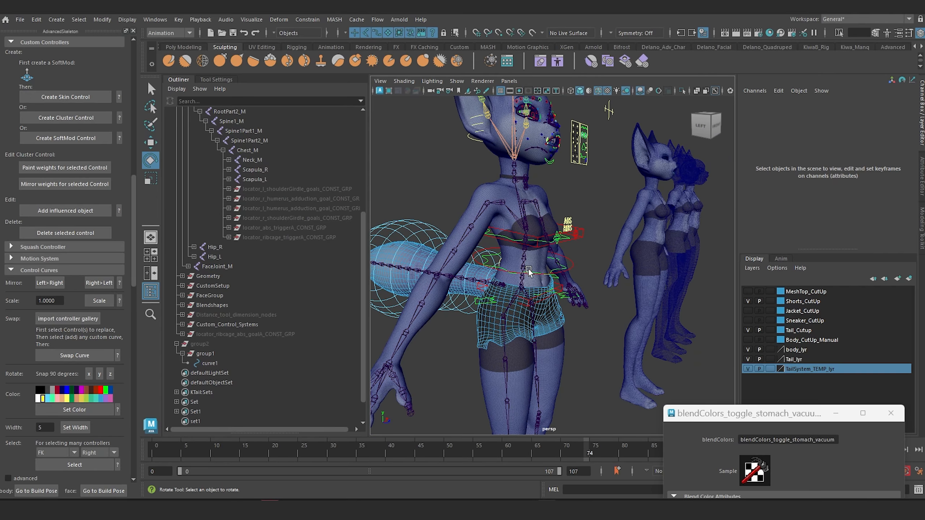
{"action": "scroll", "coordinate": [530, 270], "scroll_direction": "up", "scroll_amount": 4}
{"action": "mouse_move", "coordinate": [558, 237]}
{"action": "left_mouse_down", "text": "alt"}
{"action": "mouse_move", "coordinate": [564, 230]}
{"action": "mouse_move", "coordinate": [554, 233]}
{"action": "left_mouse_up", "text": "alt"}
{"action": "left_click", "coordinate": [573, 227]}
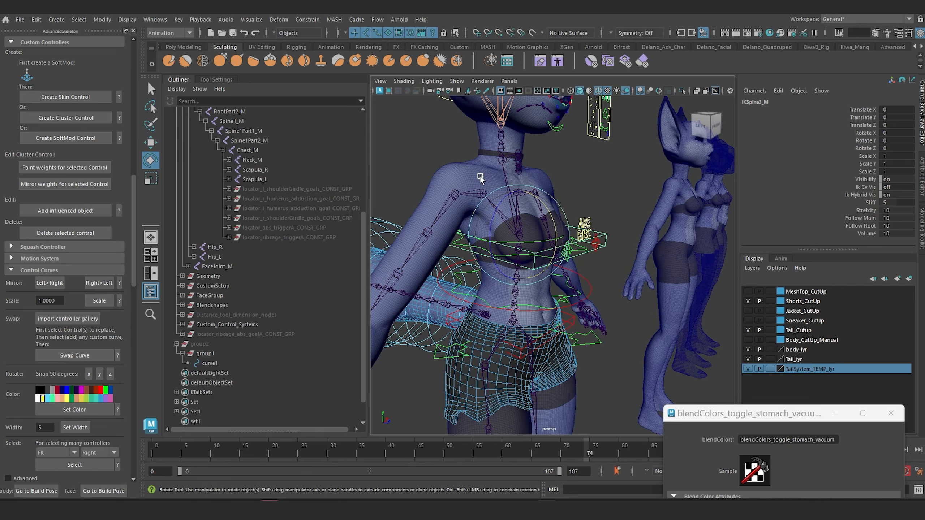
{"action": "scroll", "coordinate": [548, 218], "scroll_direction": "up", "scroll_amount": 4}
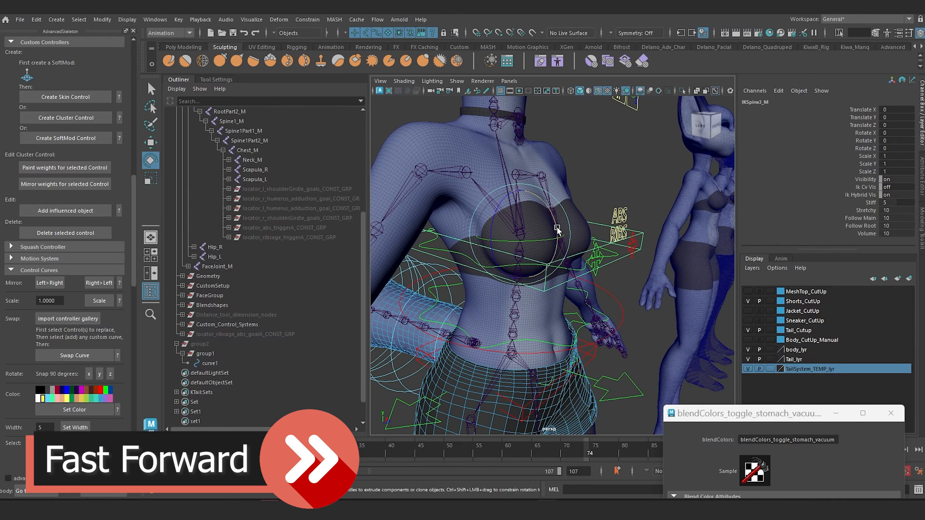
{"action": "scroll", "coordinate": [547, 223], "scroll_direction": "up", "scroll_amount": 3}
{"action": "key", "text": "w"}
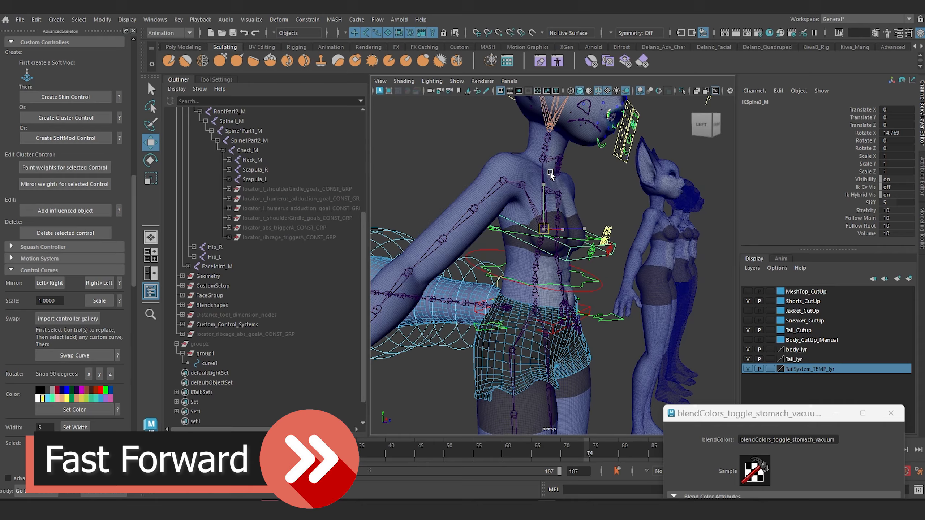
{"action": "left_click_drag", "start_coordinate": [553, 178], "coordinate": [547, 219]}
Reset the Translate X through Rotate X values of IKSpine3_M to 0.
{"action": "left_click_drag", "start_coordinate": [546, 219], "coordinate": [492, 233], "text": "alt"}
{"action": "left_click_drag", "start_coordinate": [896, 110], "coordinate": [895, 133]}
{"action": "type", "text": "0"}
{"action": "key", "text": "Return"}
Rotate the chest control again to check how the ribs and abs deform.
{"action": "key", "text": "e"}
{"action": "left_click_drag", "start_coordinate": [589, 254], "coordinate": [547, 233], "text": "alt"}
{"action": "scroll", "coordinate": [546, 234], "scroll_direction": "up", "scroll_amount": 3}
{"action": "left_click_drag", "start_coordinate": [563, 182], "coordinate": [583, 255]}
Set Abs Swell on RibsAbs_CTRL to 0 and select its Abs Toggle attribute.
{"action": "left_click", "coordinate": [615, 128]}
{"action": "left_click", "coordinate": [879, 117]}
{"action": "scroll", "coordinate": [541, 265], "scroll_direction": "down", "scroll_amount": 5}
{"action": "scroll", "coordinate": [546, 255], "scroll_direction": "up", "scroll_amount": 5}
{"action": "left_click", "coordinate": [883, 117]}
{"action": "type", "text": "0"}
{"action": "key", "text": "Return"}
{"action": "left_click", "coordinate": [856, 133]}
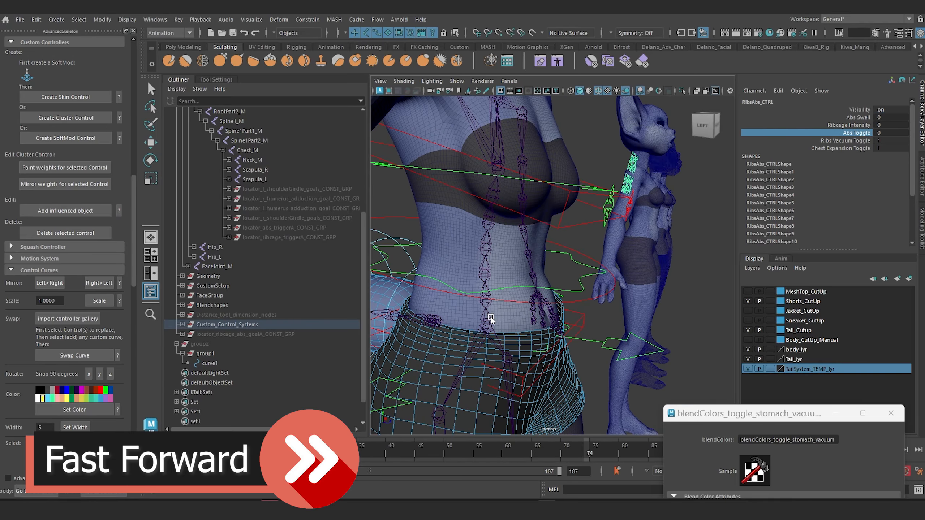
Rotate a torso control to test the ribcage and abs deformation from the other side of the character.
{"action": "left_click_drag", "start_coordinate": [674, 276], "coordinate": [588, 270], "text": "alt"}
{"action": "scroll", "coordinate": [583, 262], "scroll_direction": "down", "scroll_amount": 4}
{"action": "left_click", "coordinate": [617, 265]}
{"action": "key", "text": "e"}
{"action": "left_click_drag", "start_coordinate": [504, 259], "coordinate": [597, 255], "text": "alt"}
{"action": "mouse_move", "coordinate": [583, 248]}
{"action": "left_mouse_down"}
{"action": "mouse_move", "coordinate": [568, 207]}
{"action": "mouse_move", "coordinate": [583, 248]}
{"action": "left_mouse_up"}
{"action": "left_click_drag", "start_coordinate": [619, 285], "coordinate": [517, 276], "text": "alt"}
{"action": "scroll", "coordinate": [517, 255], "scroll_direction": "up", "scroll_amount": 4}
Select RibsAbs_CTRL and scrub its Ribcage Intensity to test the ribcage deformation.
{"action": "left_click", "coordinate": [477, 155]}
{"action": "left_click", "coordinate": [856, 141]}
{"action": "left_click", "coordinate": [848, 125]}
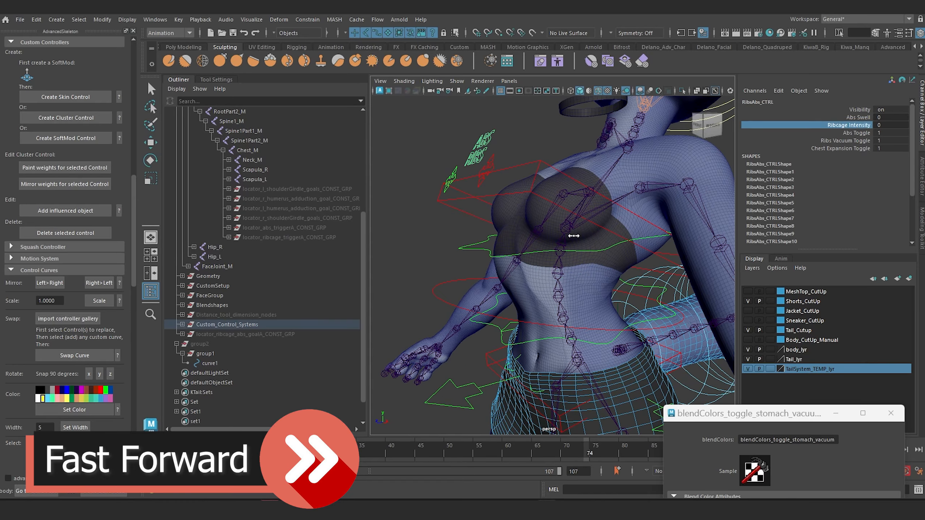
{"action": "middle_click_drag", "start_coordinate": [736, 239], "coordinate": [672, 219]}
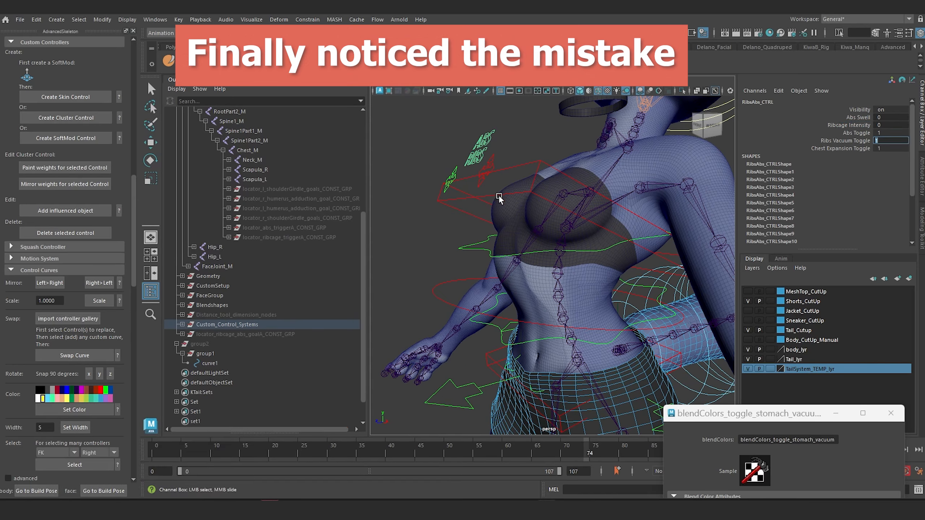
Open the Node Editor and bring the network around multiplyDivide_ribsAbs_dim_normalization into view.
{"action": "left_click_drag", "start_coordinate": [471, 250], "coordinate": [568, 273], "text": "alt"}
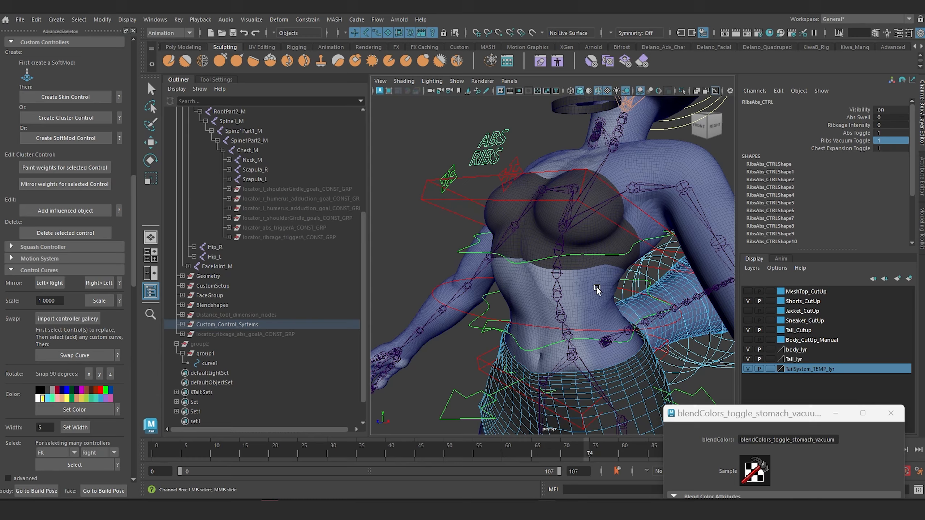
{"action": "scroll", "coordinate": [587, 291], "scroll_direction": "up", "scroll_amount": 4}
{"action": "scroll", "coordinate": [585, 290], "scroll_direction": "down", "scroll_amount": 4}
{"action": "middle_click_drag", "start_coordinate": [571, 273], "coordinate": [563, 227], "text": "alt"}
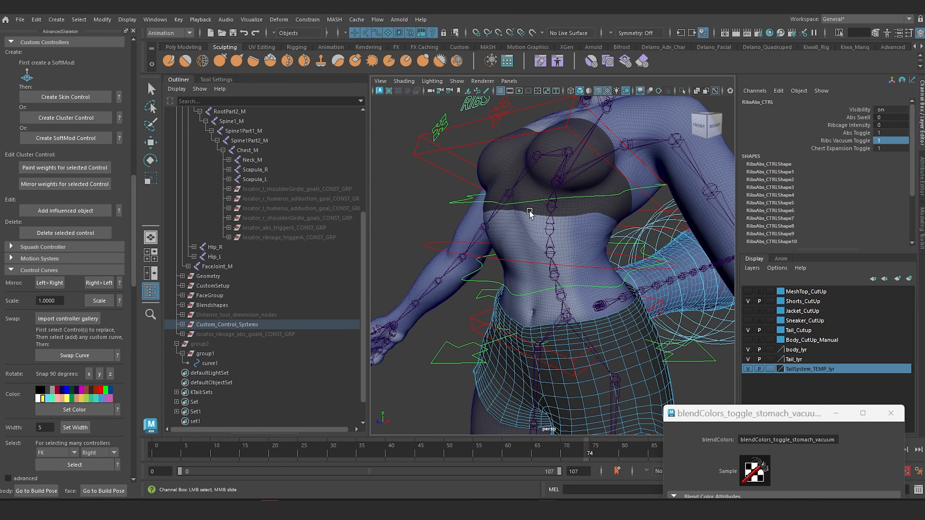
{"action": "left_click", "coordinate": [155, 19]}
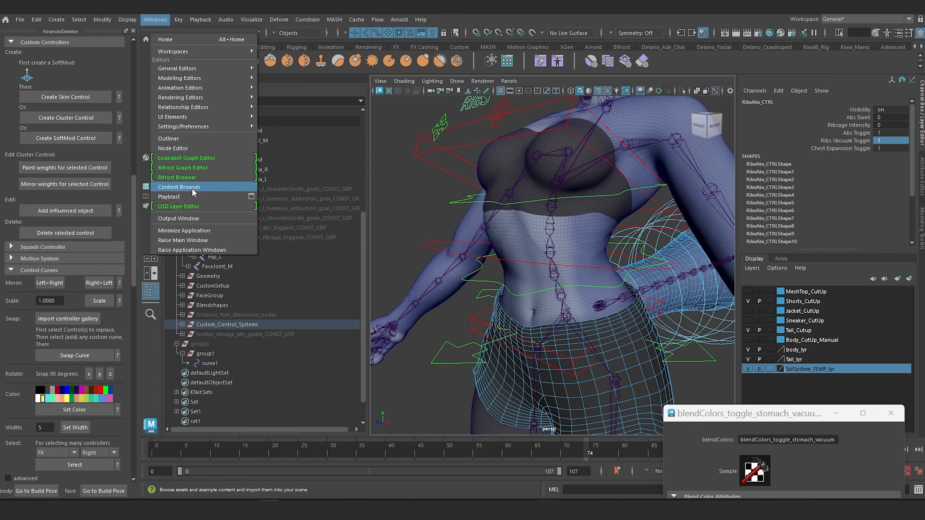
{"action": "left_click", "coordinate": [178, 148]}
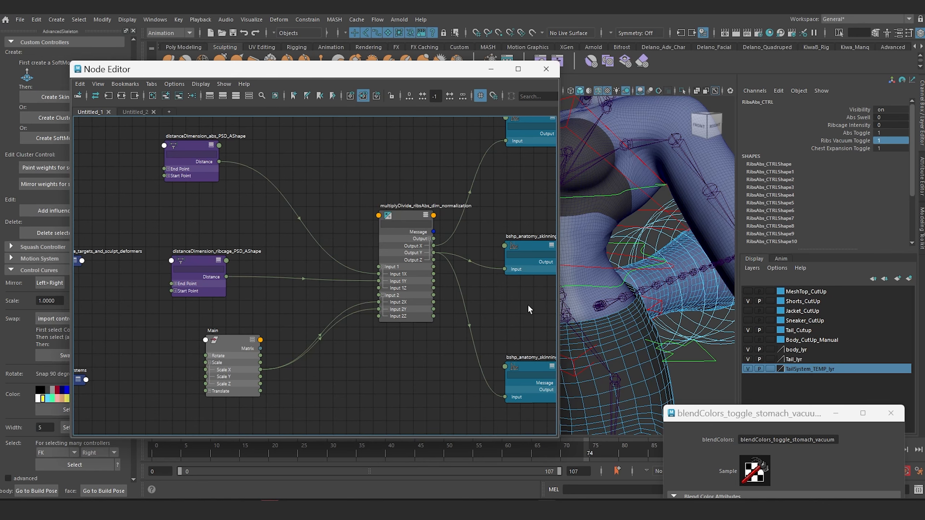
{"action": "middle_click_drag", "start_coordinate": [611, 242], "coordinate": [679, 220], "text": "alt"}
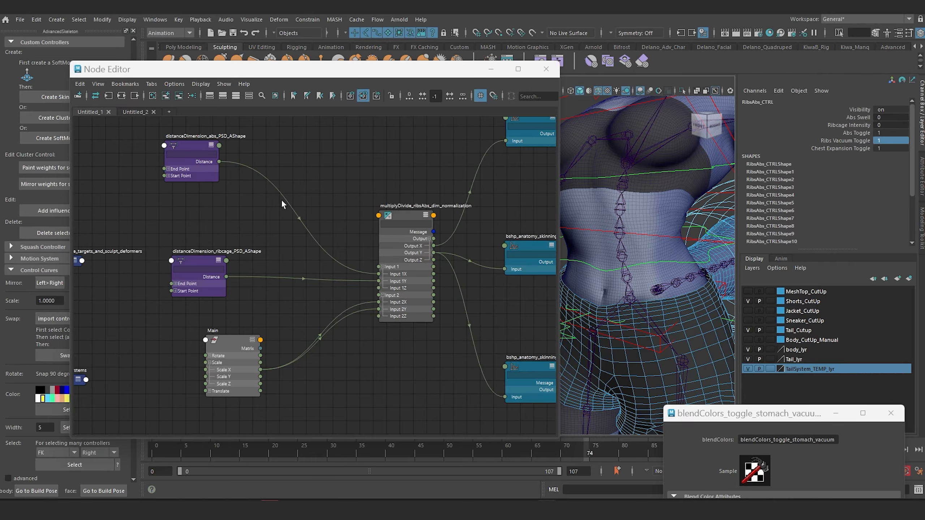
{"action": "middle_click_drag", "start_coordinate": [380, 167], "coordinate": [339, 185], "text": "alt"}
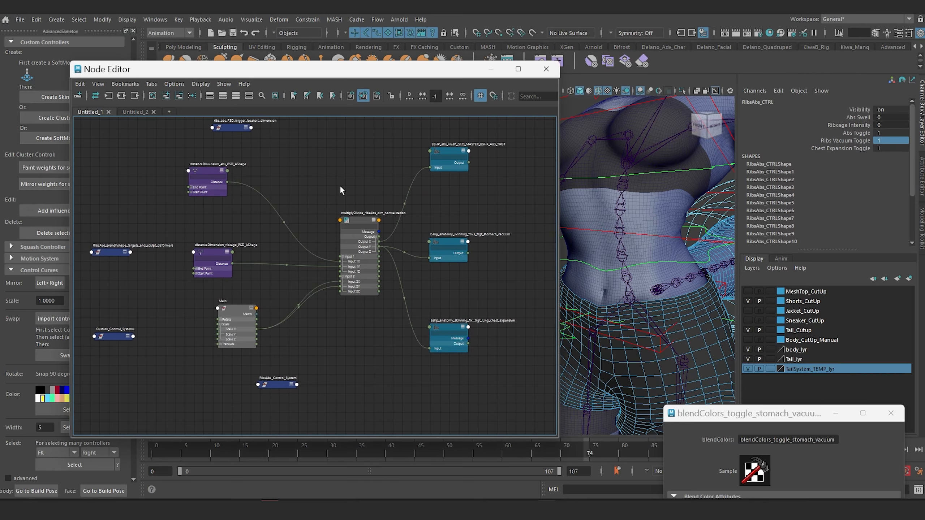
{"action": "scroll", "coordinate": [328, 190], "scroll_direction": "down", "scroll_amount": 3}
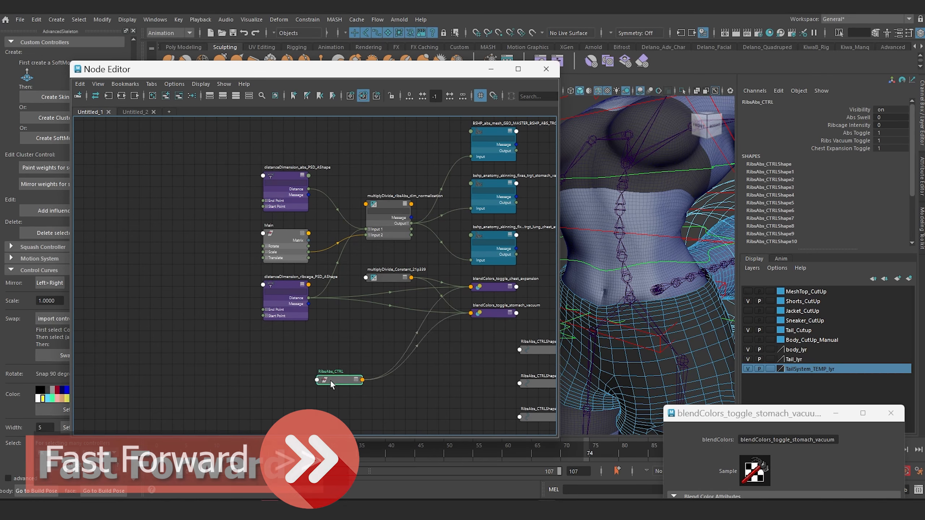
Move RibsAbs_CTRL and multiplyDivide_Constant_21p339 away from the other nodes and shift both blendColors toggle nodes toward the inputs.
{"action": "left_click_drag", "start_coordinate": [388, 276], "coordinate": [273, 407]}
{"action": "left_click_drag", "start_coordinate": [331, 381], "coordinate": [190, 373]}
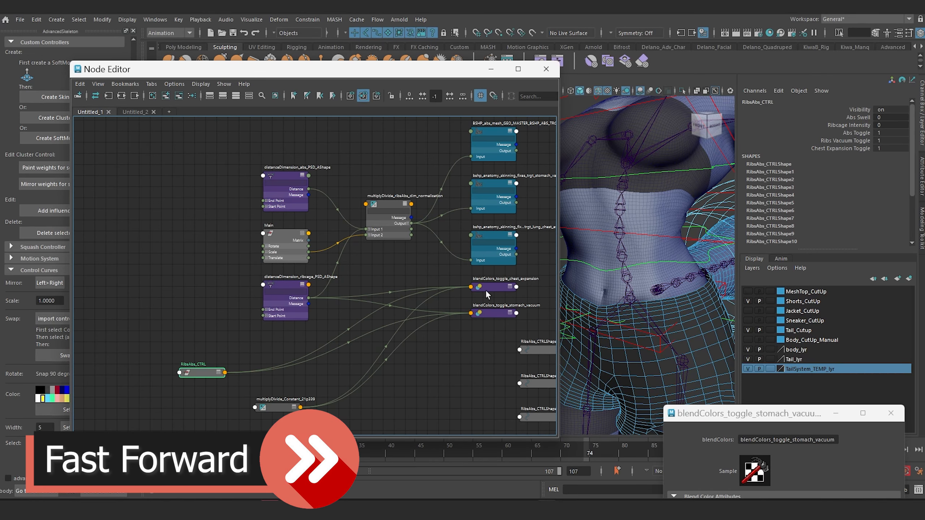
{"action": "left_click_drag", "start_coordinate": [485, 289], "coordinate": [399, 275]}
{"action": "left_click_drag", "start_coordinate": [482, 313], "coordinate": [392, 318]}
{"action": "middle_click_drag", "start_coordinate": [392, 199], "coordinate": [353, 267], "text": "alt"}
{"action": "left_click_drag", "start_coordinate": [353, 267], "coordinate": [341, 238]}
{"action": "scroll", "coordinate": [366, 240], "scroll_direction": "down", "scroll_amount": 3}
Expand RibsAbs_CTRL and blendColors_toggle_chest_expansion, and space them out from distanceDimension_ribcage_PSD_AShape and blendColors_toggle_stomach_vacuum.
{"action": "left_click", "coordinate": [297, 366]}
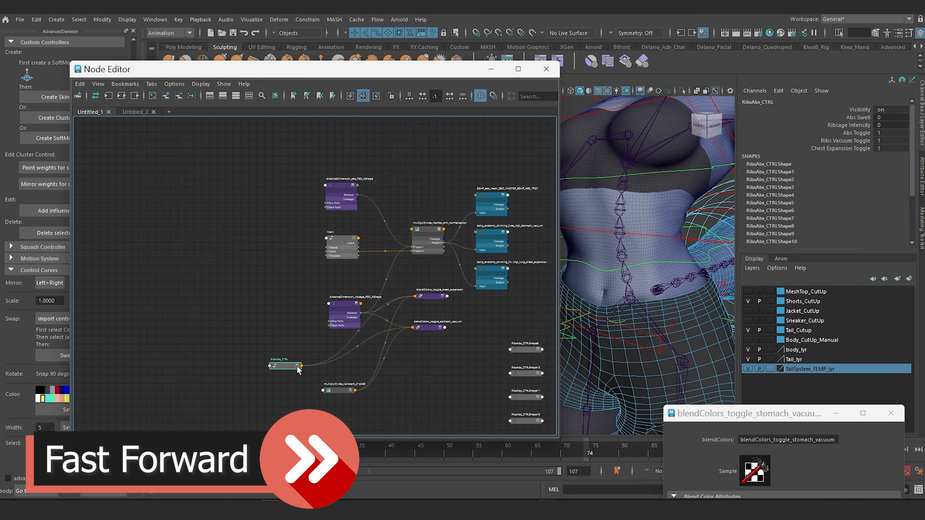
{"action": "left_click_drag", "start_coordinate": [291, 366], "coordinate": [225, 203]}
{"action": "scroll", "coordinate": [361, 308], "scroll_direction": "up", "scroll_amount": 3}
{"action": "left_click_drag", "start_coordinate": [324, 309], "coordinate": [242, 310]}
{"action": "left_click_drag", "start_coordinate": [460, 293], "coordinate": [401, 271]}
{"action": "left_click", "coordinate": [431, 284]}
{"action": "left_click_drag", "start_coordinate": [456, 340], "coordinate": [393, 342]}
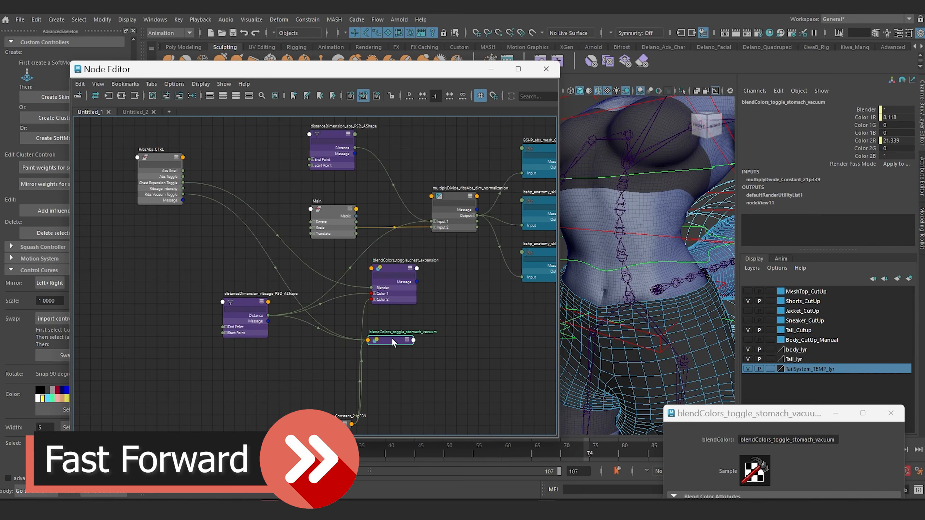
Expand blendColors_toggle_stomach_vacuum and spread the ribcage distance, constant and blendColors nodes so their connections are readable.
{"action": "left_click", "coordinate": [408, 340]}
{"action": "left_click_drag", "start_coordinate": [324, 429], "coordinate": [203, 405]}
{"action": "left_click_drag", "start_coordinate": [245, 303], "coordinate": [169, 297]}
{"action": "left_click_drag", "start_coordinate": [396, 269], "coordinate": [373, 272]}
{"action": "left_click_drag", "start_coordinate": [392, 341], "coordinate": [368, 343]}
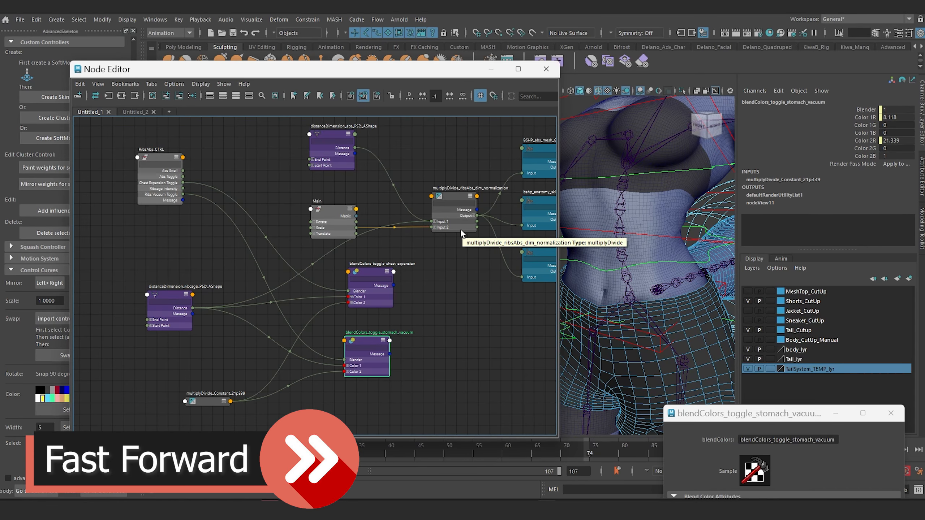
Expand Input 1 and Input 2 of multiplyDivide_ribsAbs_dim_normalization, then expand multiplyDivide_Constant_21p339 and reposition the Main, ribcage distance and constant nodes.
{"action": "left_click", "coordinate": [435, 227]}
{"action": "left_click", "coordinate": [434, 222]}
{"action": "left_click_drag", "start_coordinate": [327, 211], "coordinate": [321, 194]}
{"action": "left_click_drag", "start_coordinate": [162, 294], "coordinate": [149, 269]}
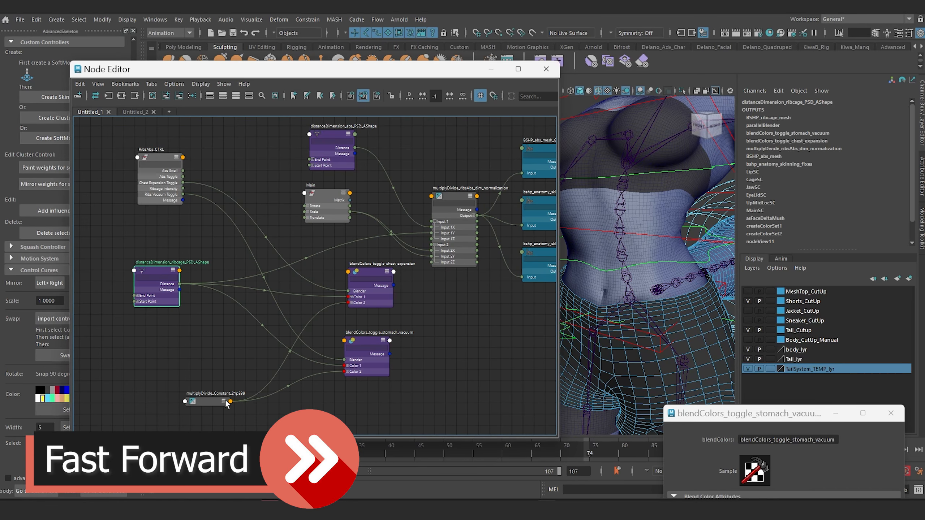
{"action": "left_click", "coordinate": [223, 401]}
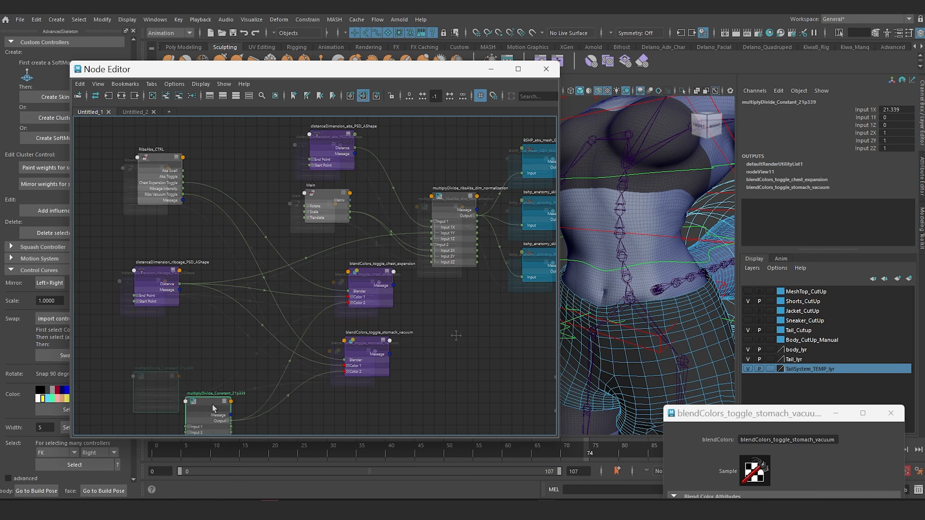
{"action": "left_click_drag", "start_coordinate": [213, 408], "coordinate": [171, 361]}
{"action": "middle_click_drag", "start_coordinate": [493, 308], "coordinate": [414, 261], "text": "alt"}
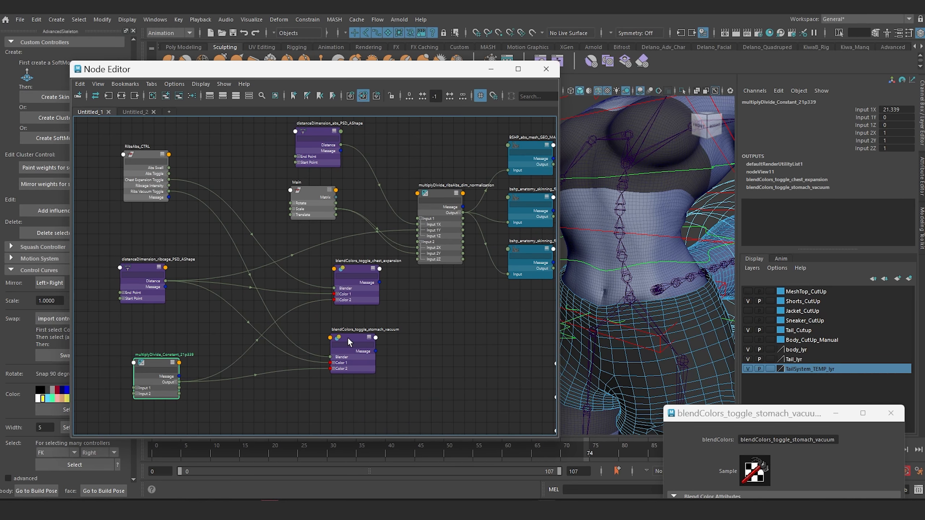
Swap the blendColors nodes so blendColors_toggle_stomach_vacuum sits above blendColors_toggle_chest_expansion.
{"action": "left_click_drag", "start_coordinate": [348, 337], "coordinate": [352, 335]}
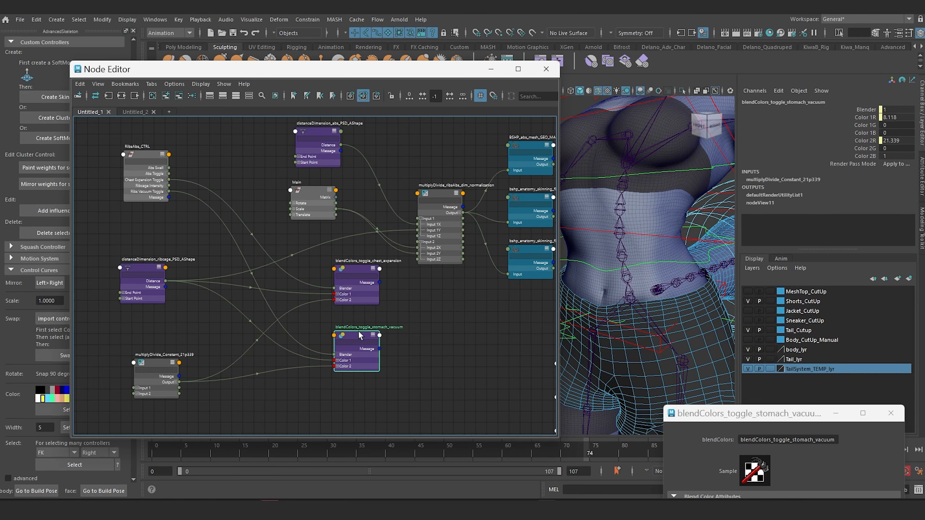
{"action": "middle_click_drag", "start_coordinate": [457, 286], "coordinate": [356, 305], "text": "alt"}
{"action": "left_click_drag", "start_coordinate": [308, 271], "coordinate": [304, 384]}
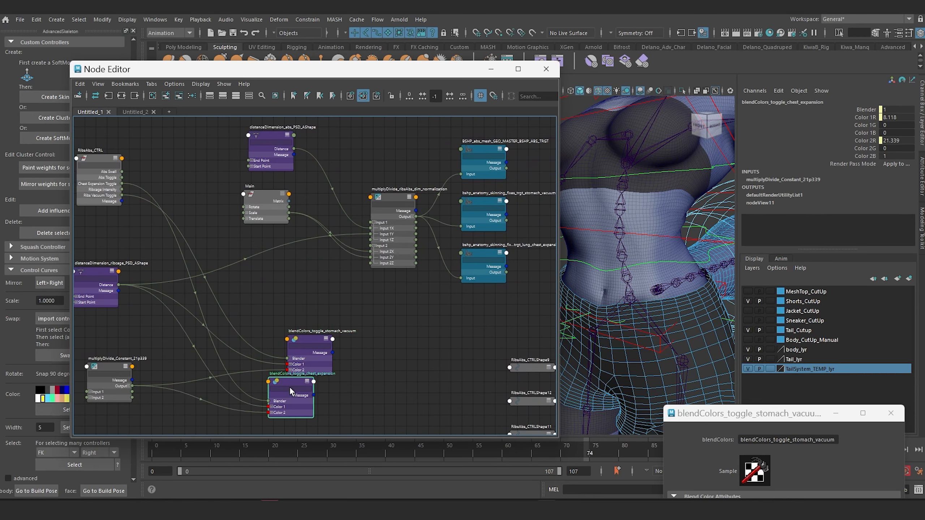
{"action": "left_click_drag", "start_coordinate": [308, 342], "coordinate": [301, 289]}
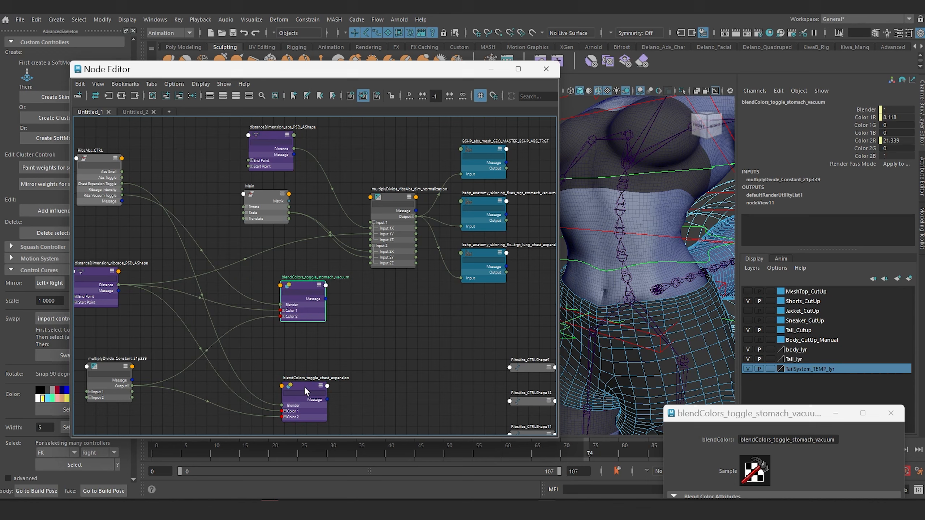
{"action": "left_click_drag", "start_coordinate": [305, 387], "coordinate": [303, 343]}
{"action": "scroll", "coordinate": [302, 326], "scroll_direction": "up", "scroll_amount": 2}
{"action": "scroll", "coordinate": [369, 317], "scroll_direction": "down", "scroll_amount": 2}
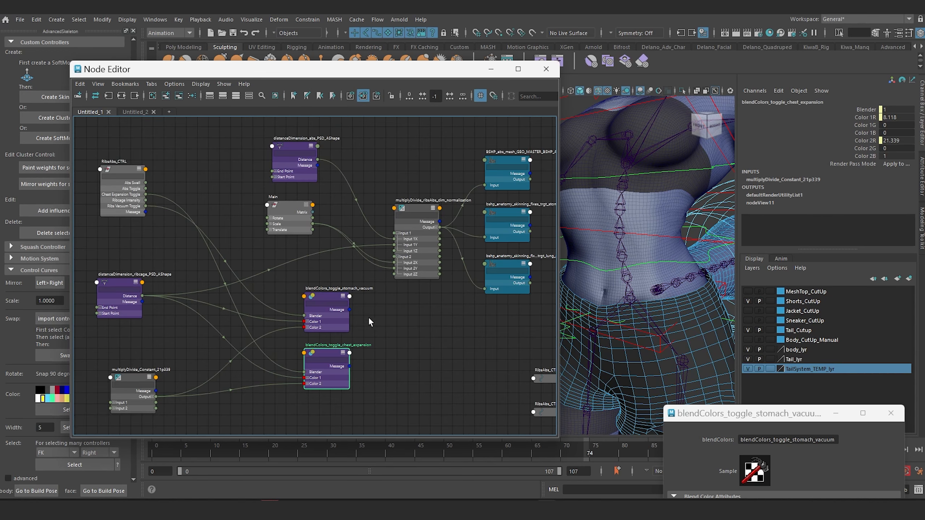
{"action": "middle_click_drag", "start_coordinate": [361, 306], "coordinate": [339, 309], "text": "alt"}
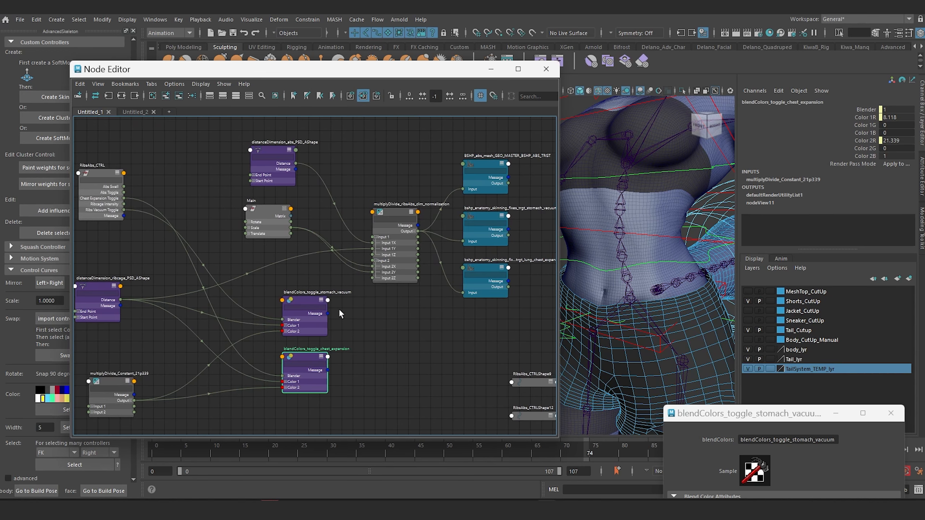
Connect Output R of blendColors_toggle_stomach_vacuum to Input 1Y and Output R of blendColors_toggle_chest_expansion to Input 1Z of the normalization node.
{"action": "left_click", "coordinate": [321, 301]}
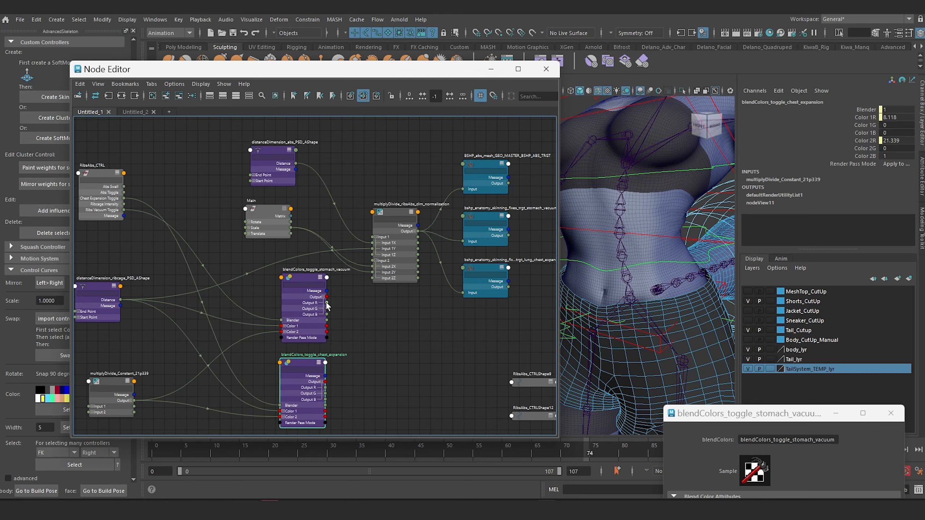
{"action": "left_click_drag", "start_coordinate": [344, 296], "coordinate": [373, 249]}
{"action": "left_click_drag", "start_coordinate": [358, 348], "coordinate": [371, 255]}
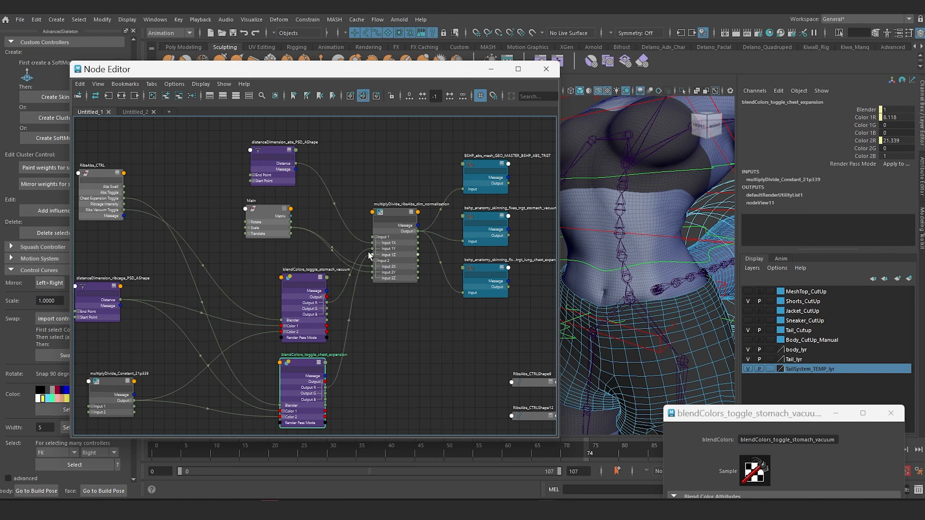
Connect Main's Scale X to the normalization node's Input 2Z, and its Output Z to the lung chest expansion target's Input.
{"action": "left_click", "coordinate": [250, 228]}
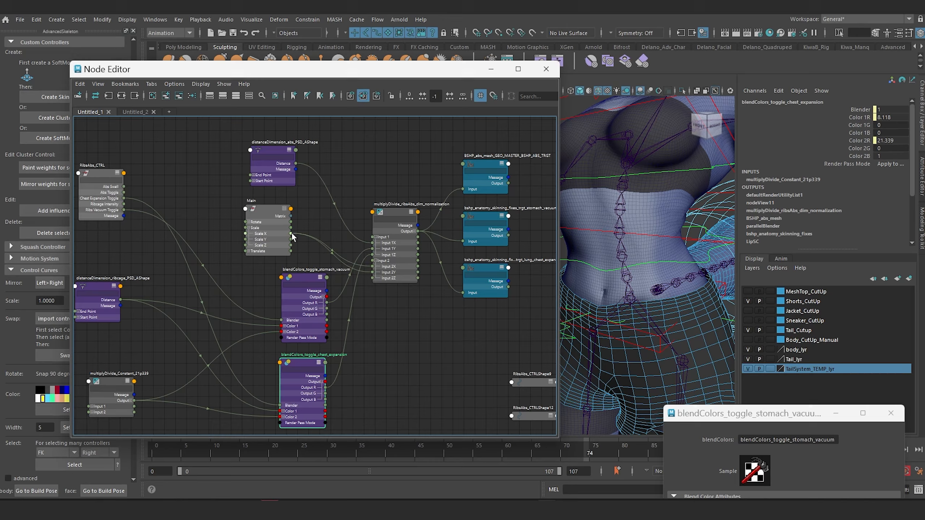
{"action": "left_click_drag", "start_coordinate": [292, 234], "coordinate": [373, 278]}
{"action": "left_click", "coordinate": [415, 233]}
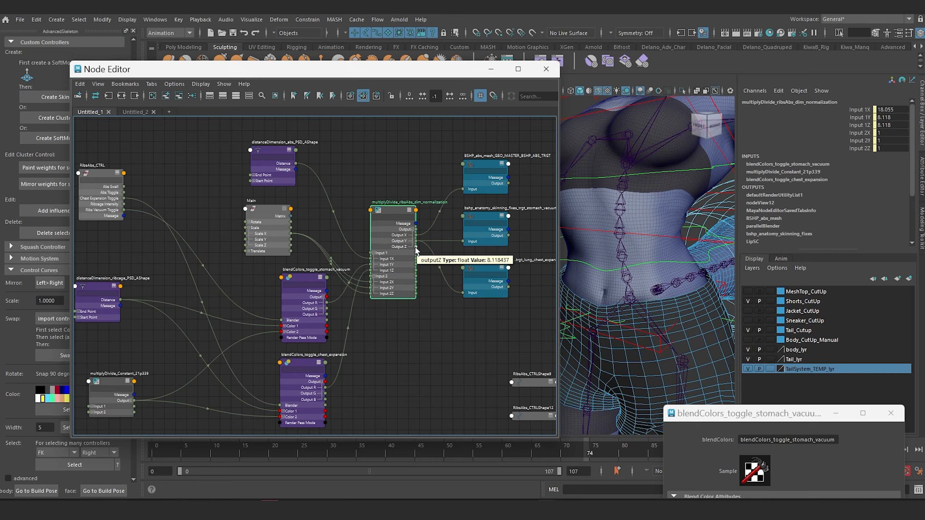
{"action": "left_click_drag", "start_coordinate": [416, 247], "coordinate": [463, 294]}
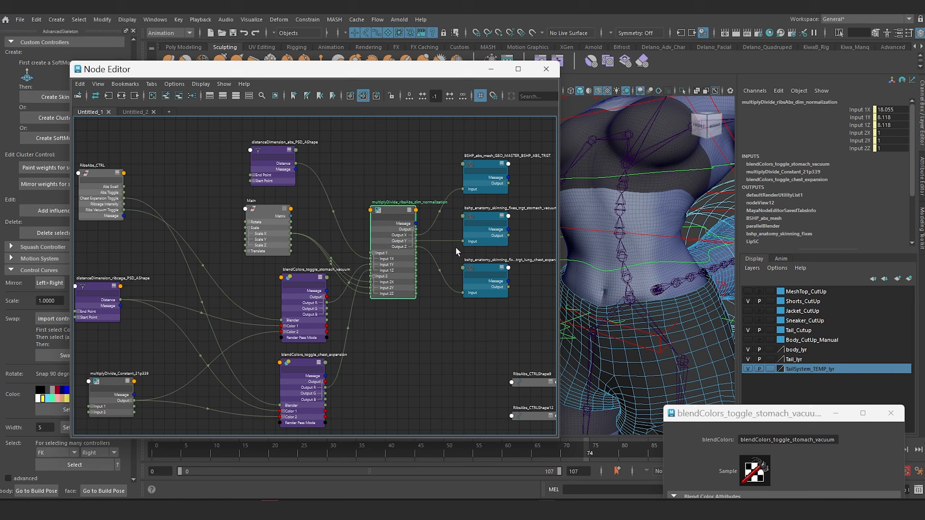
Tidy the spacing of the two blendColors nodes, the normalization node and the abs distance node.
{"action": "left_click_drag", "start_coordinate": [311, 336], "coordinate": [286, 359]}
{"action": "left_click_drag", "start_coordinate": [290, 277], "coordinate": [290, 280]}
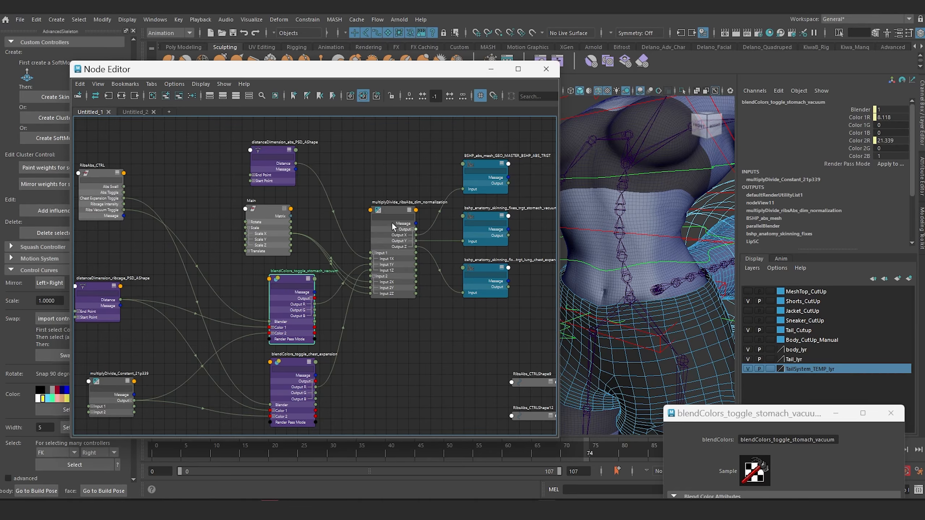
{"action": "left_click_drag", "start_coordinate": [394, 207], "coordinate": [390, 212]}
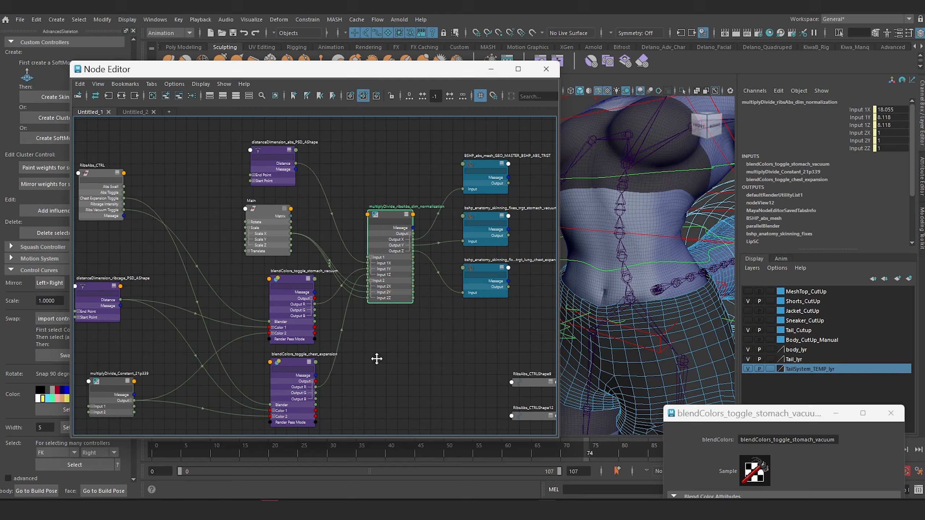
{"action": "middle_click_drag", "start_coordinate": [377, 359], "coordinate": [433, 329]}
{"action": "left_click_drag", "start_coordinate": [346, 254], "coordinate": [338, 255]}
{"action": "mouse_move", "coordinate": [343, 332]}
{"action": "left_mouse_down"}
{"action": "mouse_move", "coordinate": [351, 327]}
{"action": "mouse_move", "coordinate": [342, 336]}
{"action": "left_mouse_up"}
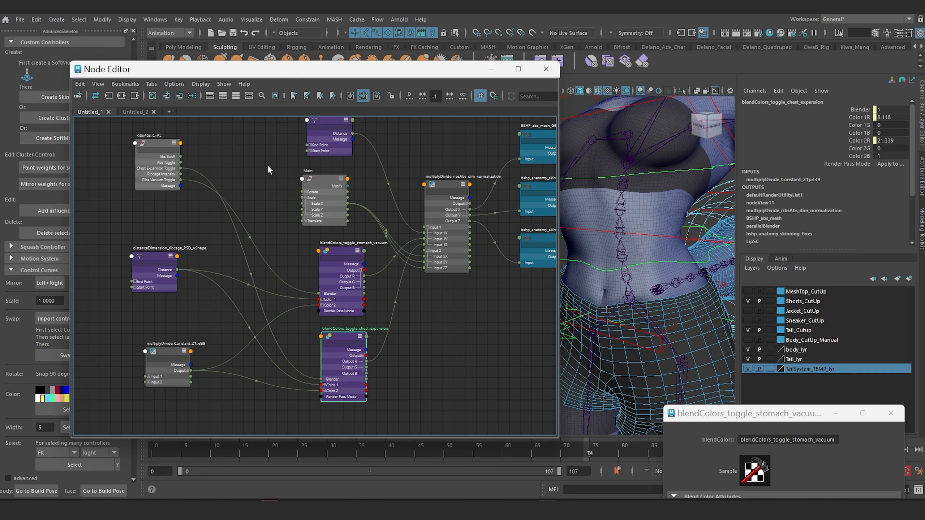
{"action": "middle_click_drag", "start_coordinate": [268, 170], "coordinate": [263, 206], "text": "alt"}
{"action": "left_click", "coordinate": [310, 154]}
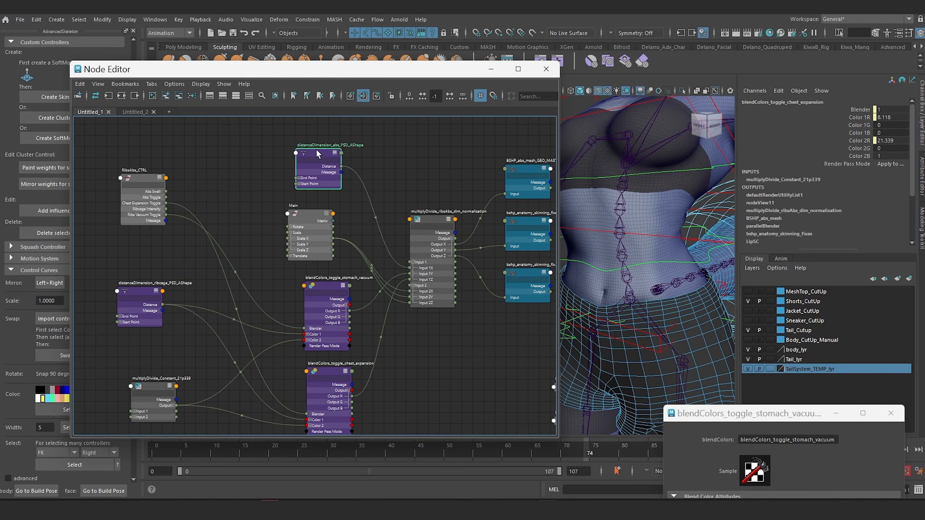
Remove all the unconnected RibsAbs_CTRLShape nodes from the graph.
{"action": "scroll", "coordinate": [287, 321], "scroll_direction": "down", "scroll_amount": 2}
{"action": "middle_click_drag", "start_coordinate": [361, 330], "coordinate": [367, 282], "text": "alt"}
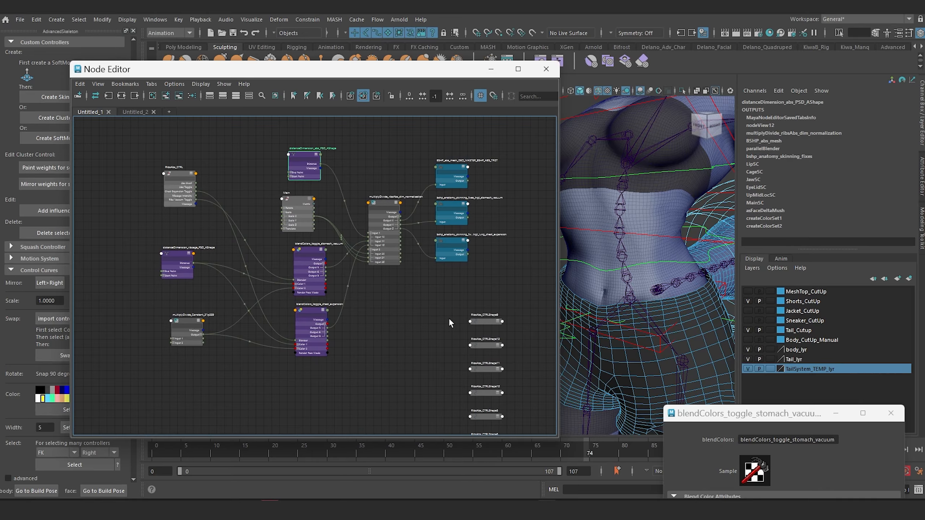
{"action": "scroll", "coordinate": [449, 318], "scroll_direction": "down", "scroll_amount": 3}
{"action": "left_click_drag", "start_coordinate": [447, 248], "coordinate": [476, 411]}
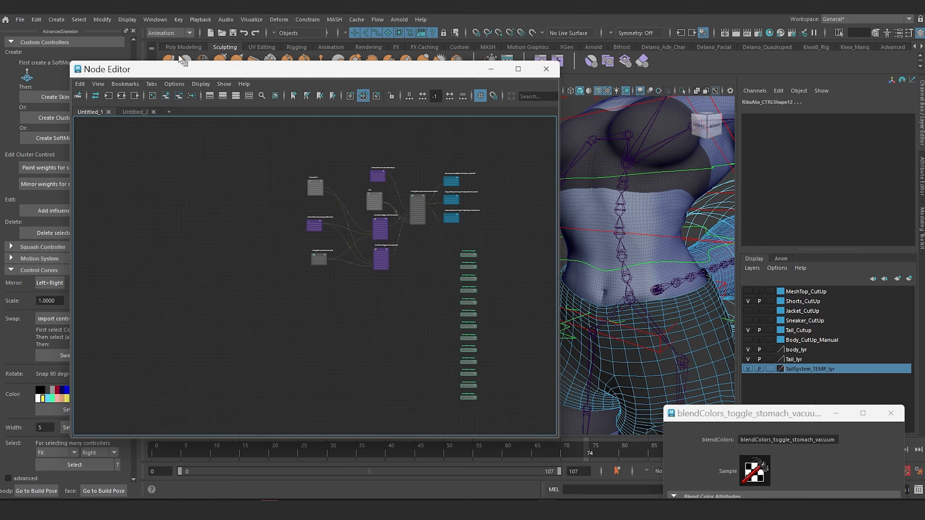
{"action": "left_click", "coordinate": [178, 95]}
{"action": "scroll", "coordinate": [371, 237], "scroll_direction": "up", "scroll_amount": 6}
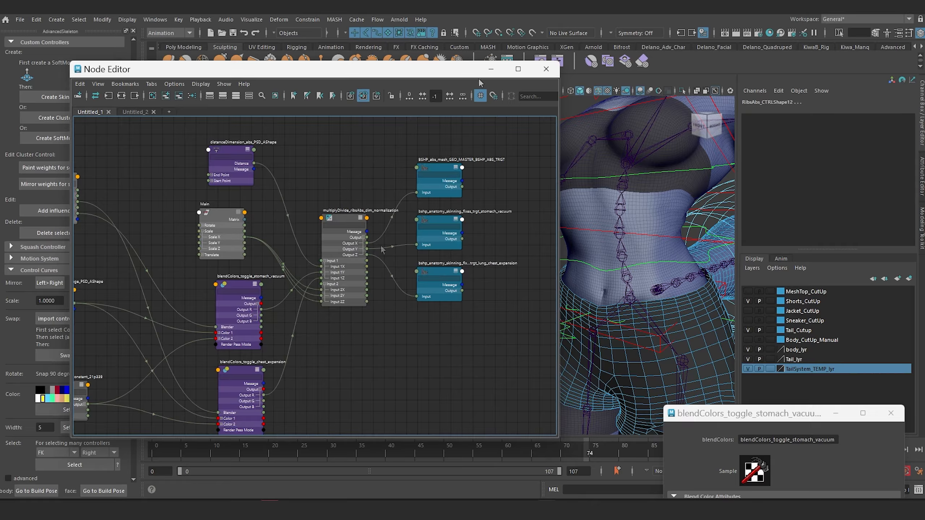
Move the RibsAbs_CTRL node closer to the rest of the graph and shift the Node Editor clear of the character's torso.
{"action": "scroll", "coordinate": [340, 324], "scroll_direction": "down", "scroll_amount": 3}
{"action": "middle_click_drag", "start_coordinate": [339, 324], "coordinate": [389, 301], "text": "alt"}
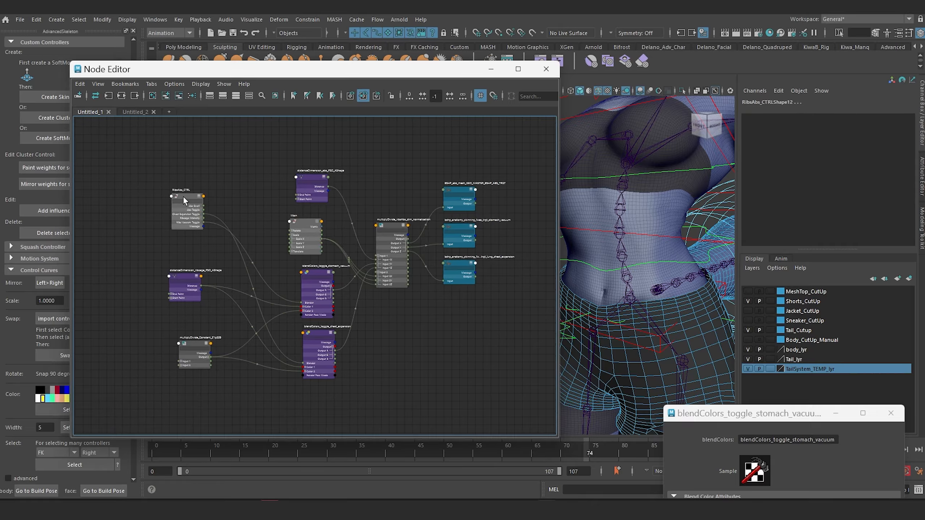
{"action": "left_click_drag", "start_coordinate": [182, 196], "coordinate": [199, 180]}
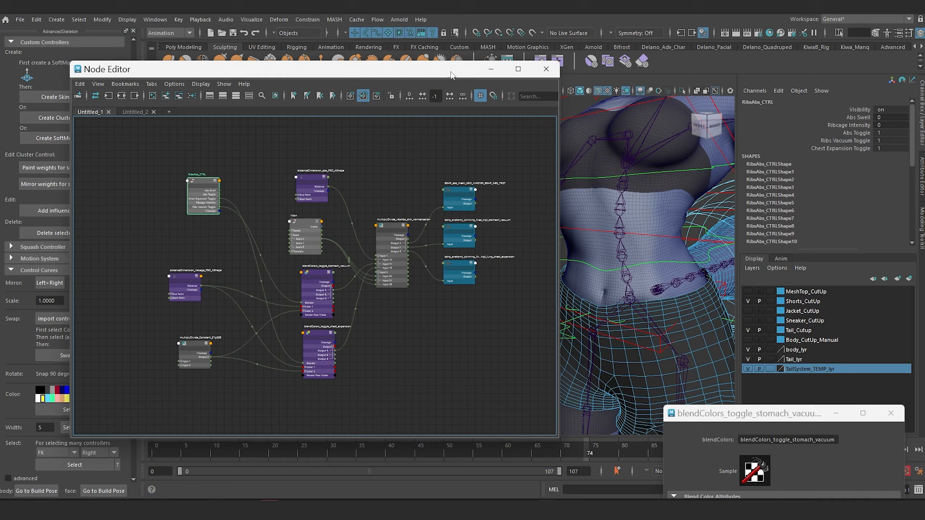
{"action": "left_click_drag", "start_coordinate": [453, 73], "coordinate": [348, 96]}
Test RibsAbs_CTRL by switching Ribs Vacuum Toggle between 0 and 1 and trying Chest Expansion Toggle.
{"action": "left_click_drag", "start_coordinate": [535, 241], "coordinate": [519, 116], "text": "alt"}
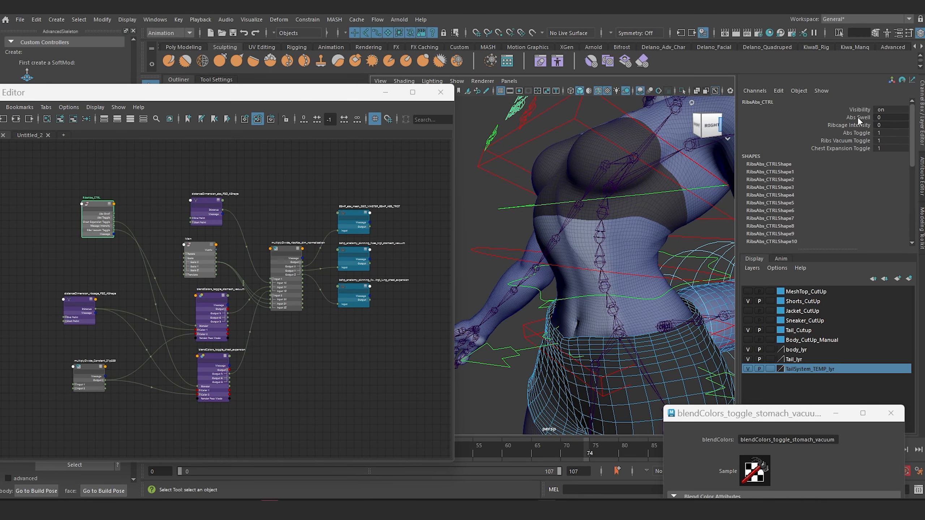
{"action": "left_click", "coordinate": [849, 140]}
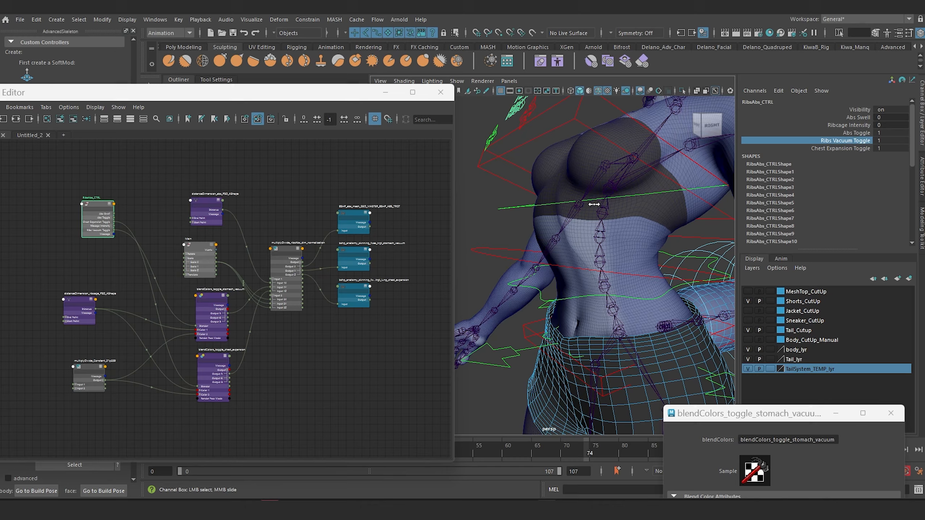
{"action": "middle_click_drag", "start_coordinate": [534, 208], "coordinate": [445, 210]}
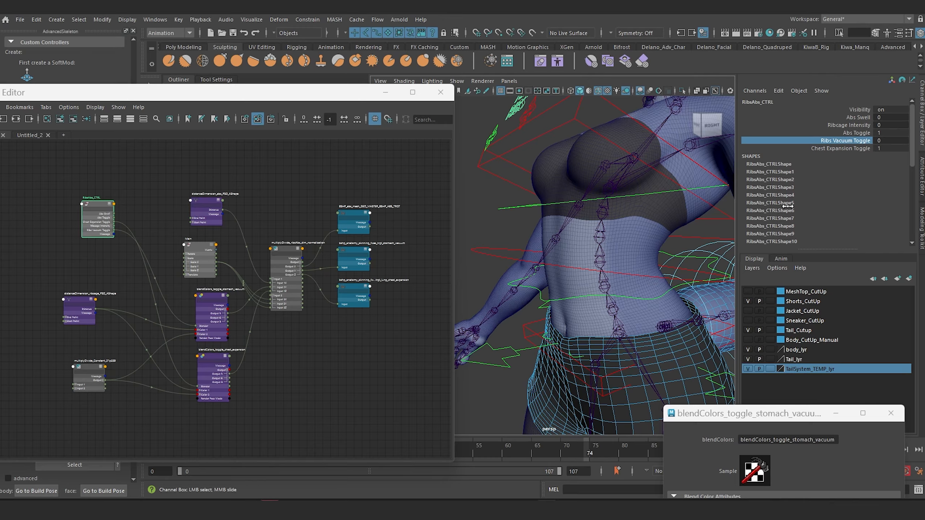
{"action": "middle_click_drag", "start_coordinate": [830, 207], "coordinate": [918, 206]}
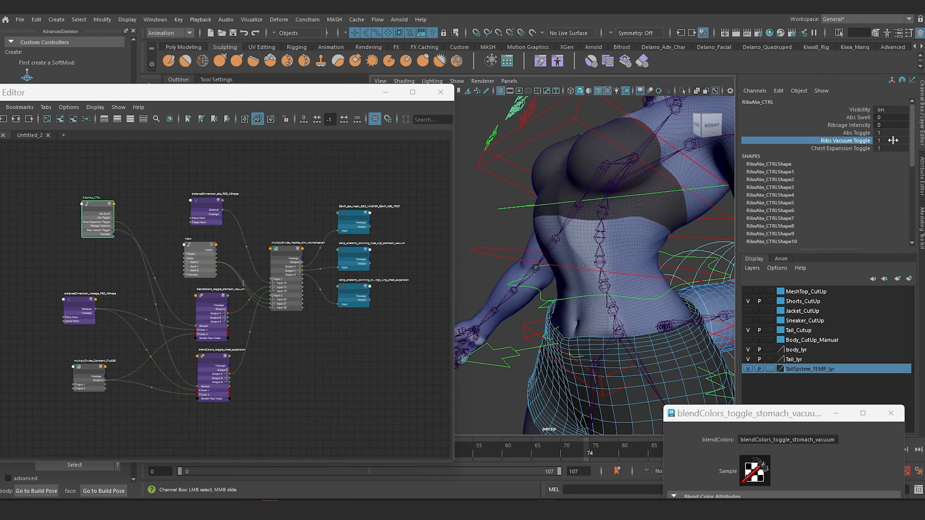
{"action": "double_click", "coordinate": [890, 140]}
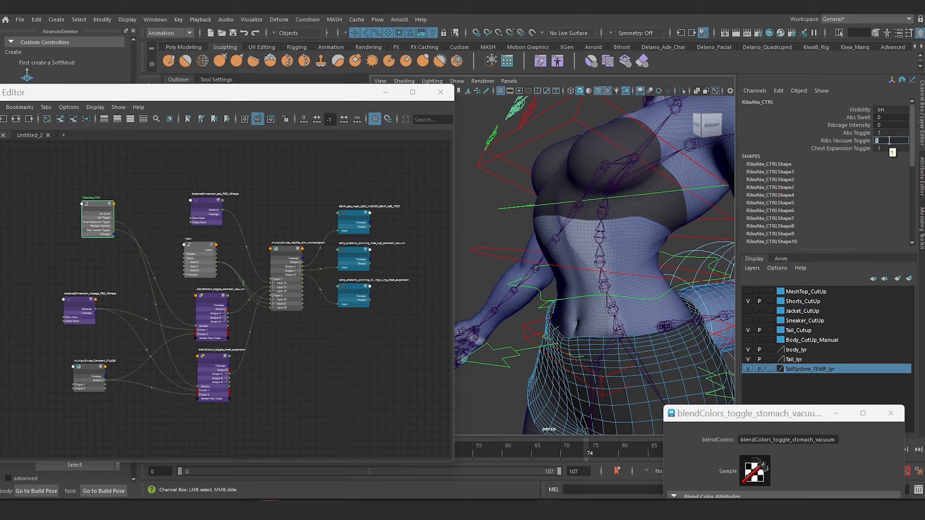
{"action": "key", "text": "Return"}
{"action": "key", "text": "Return"}
{"action": "double_click", "coordinate": [898, 147]}
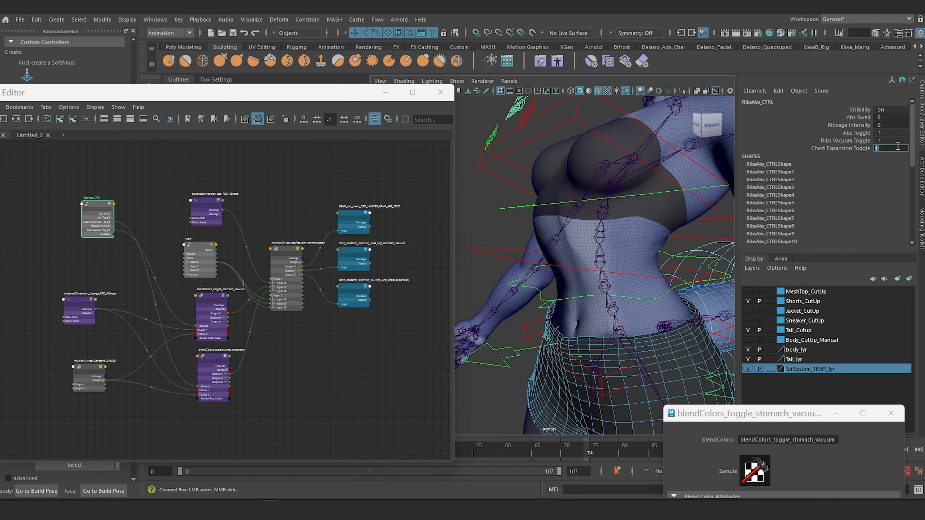
{"action": "key", "text": "Return"}
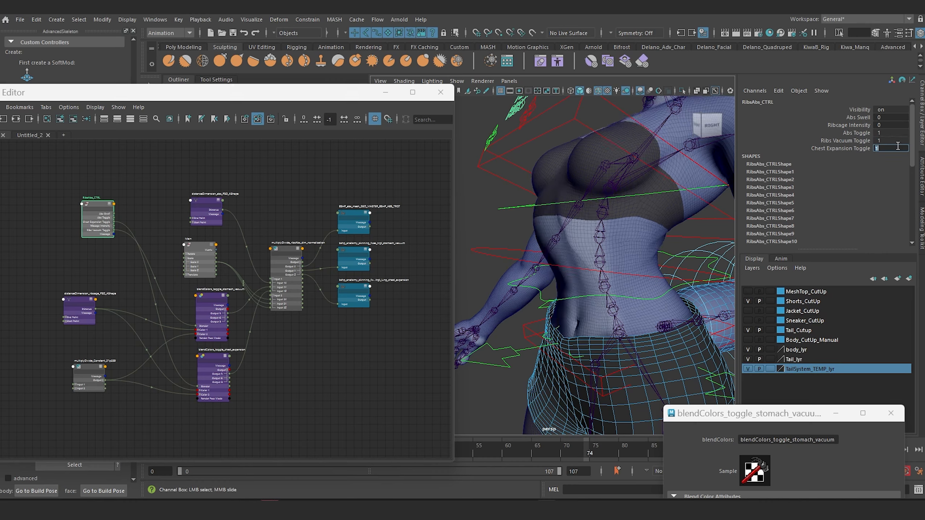
Reset the Translate X, Y, Z and Rotate X values of IKSpine3_M to 0.
{"action": "right_click_drag", "start_coordinate": [585, 220], "coordinate": [532, 216], "text": "alt"}
{"action": "left_click", "coordinate": [537, 219]}
{"action": "left_click_drag", "start_coordinate": [561, 242], "coordinate": [535, 228]}
{"action": "left_click_drag", "start_coordinate": [895, 110], "coordinate": [895, 133]}
{"action": "type", "text": "0"}
{"action": "key", "text": "Return"}
Scale the Main control up uniformly to about 1.237 to test the normalization.
{"action": "right_click_drag", "start_coordinate": [669, 252], "coordinate": [612, 270], "text": "alt"}
{"action": "left_click_drag", "start_coordinate": [612, 269], "coordinate": [639, 286], "text": "alt"}
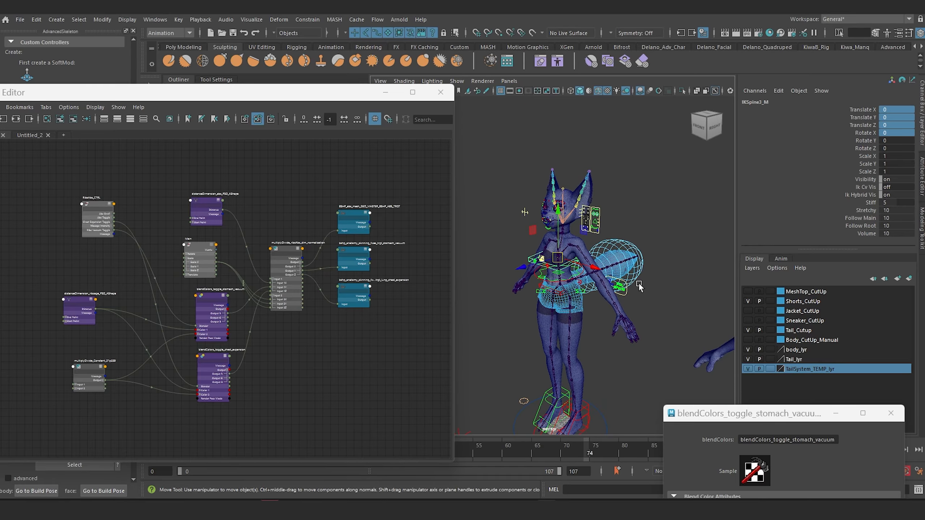
{"action": "left_click", "coordinate": [640, 287]}
{"action": "middle_click_drag", "start_coordinate": [640, 287], "coordinate": [655, 244], "text": "alt"}
{"action": "left_click", "coordinate": [613, 390]}
{"action": "key", "text": "r"}
{"action": "left_click_drag", "start_coordinate": [579, 389], "coordinate": [618, 393]}
Bend the scaled character's torso by rotating IKSpine3_M to about -37.7 degrees in X.
{"action": "right_click_drag", "start_coordinate": [539, 284], "coordinate": [597, 302], "text": "alt"}
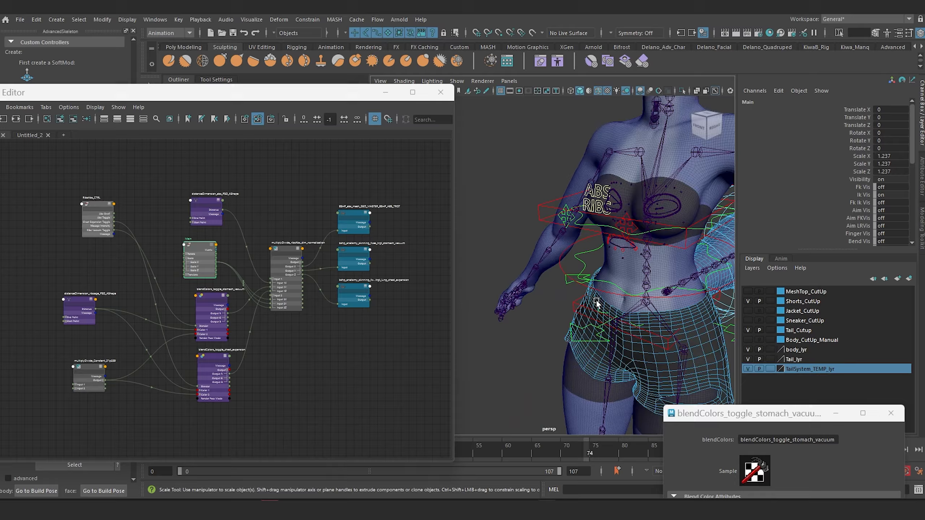
{"action": "left_click", "coordinate": [539, 205]}
{"action": "right_click_drag", "start_coordinate": [539, 205], "coordinate": [543, 216], "text": "alt"}
{"action": "key", "text": "e"}
{"action": "left_click_drag", "start_coordinate": [655, 161], "coordinate": [659, 150]}
{"action": "left_click_drag", "start_coordinate": [634, 182], "coordinate": [661, 197], "text": "alt"}
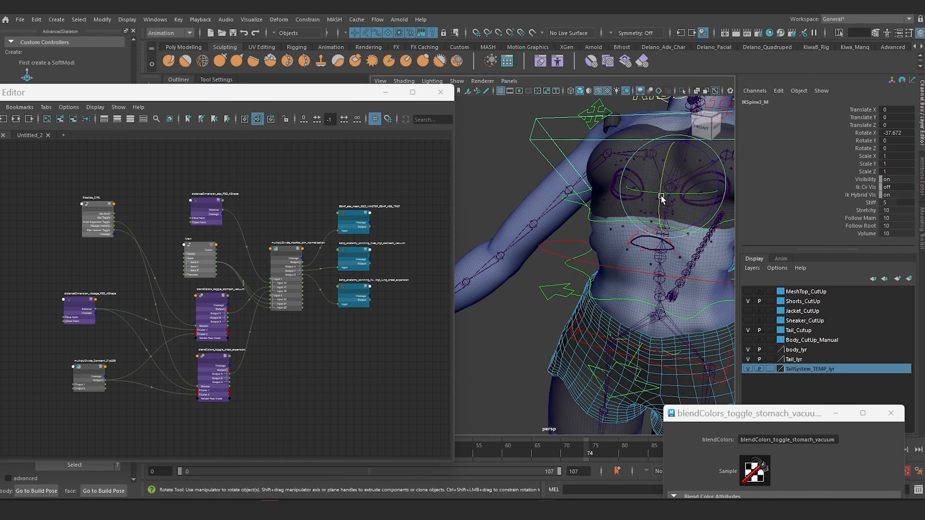
{"action": "right_click_drag", "start_coordinate": [661, 197], "coordinate": [630, 188], "text": "alt"}
{"action": "left_click_drag", "start_coordinate": [674, 189], "coordinate": [750, 193], "text": "alt"}
Shift IKSpine3_M to about -4.24 in X, twist it further, and select its translate and rotate channels.
{"action": "key", "text": "w"}
{"action": "left_click_drag", "start_coordinate": [651, 213], "coordinate": [557, 202]}
{"action": "right_click_drag", "start_coordinate": [557, 202], "coordinate": [572, 205], "text": "alt"}
{"action": "key", "text": "e"}
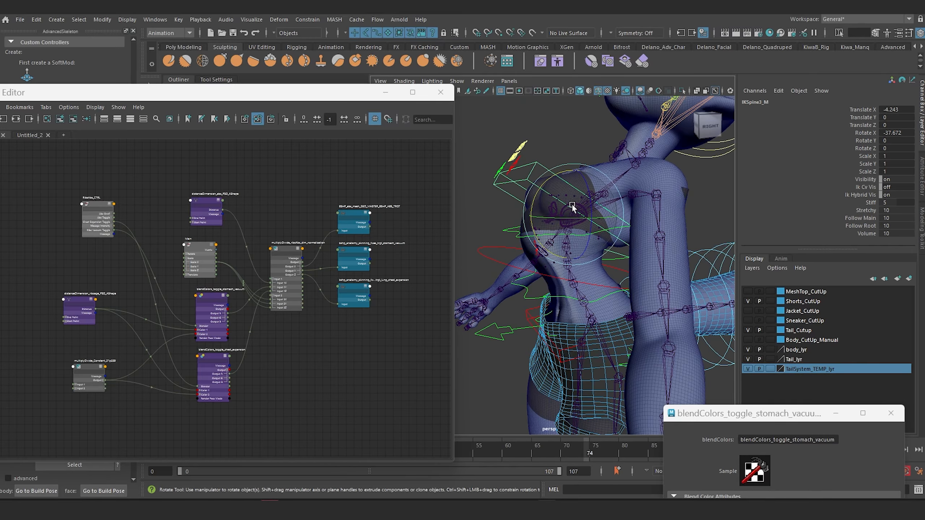
{"action": "left_click_drag", "start_coordinate": [572, 205], "coordinate": [674, 273]}
{"action": "right_click_drag", "start_coordinate": [674, 273], "coordinate": [644, 278], "text": "alt"}
{"action": "left_click_drag", "start_coordinate": [644, 278], "coordinate": [604, 244], "text": "alt"}
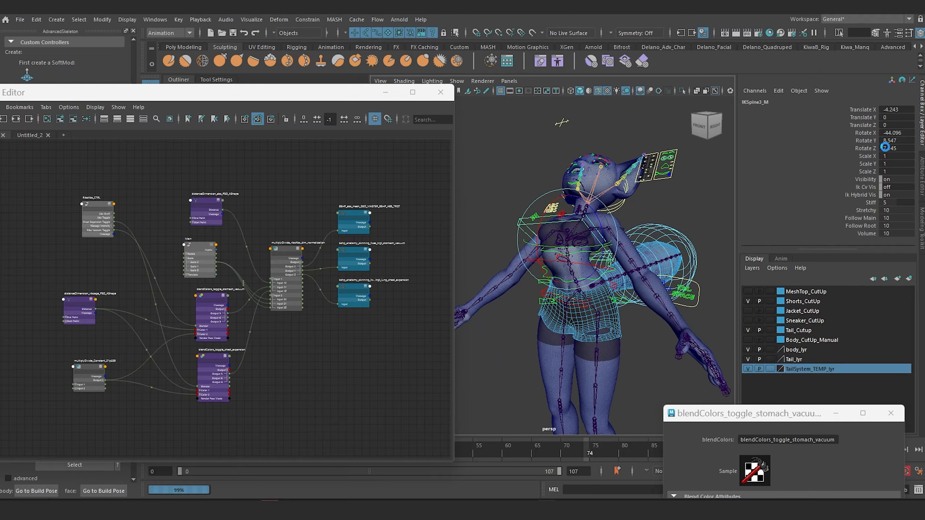
{"action": "left_click_drag", "start_coordinate": [885, 148], "coordinate": [889, 110]}
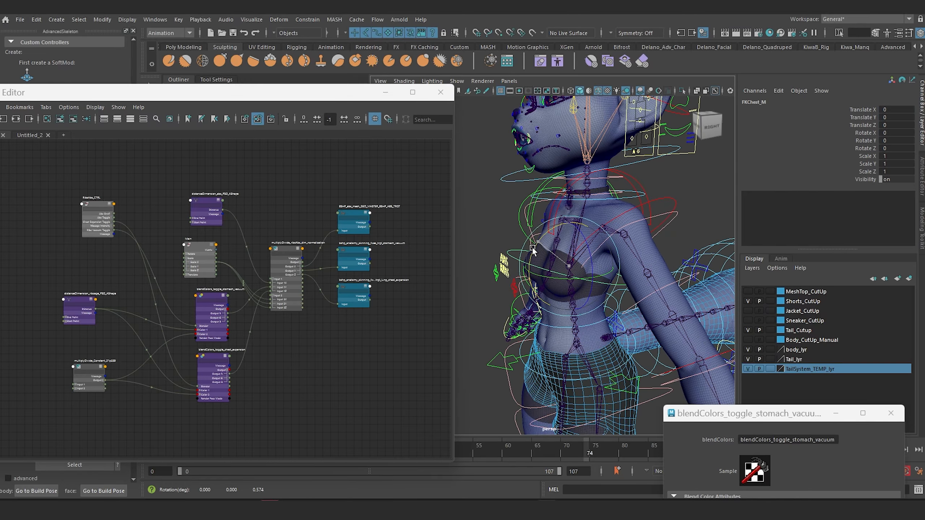
Test the chest by rotating FKChest_M to about 15.9 degrees in Z, and reset Rotate Z to 0.
{"action": "left_click_drag", "start_coordinate": [538, 243], "coordinate": [539, 256]}
{"action": "left_click_drag", "start_coordinate": [539, 255], "coordinate": [632, 291], "text": "alt"}
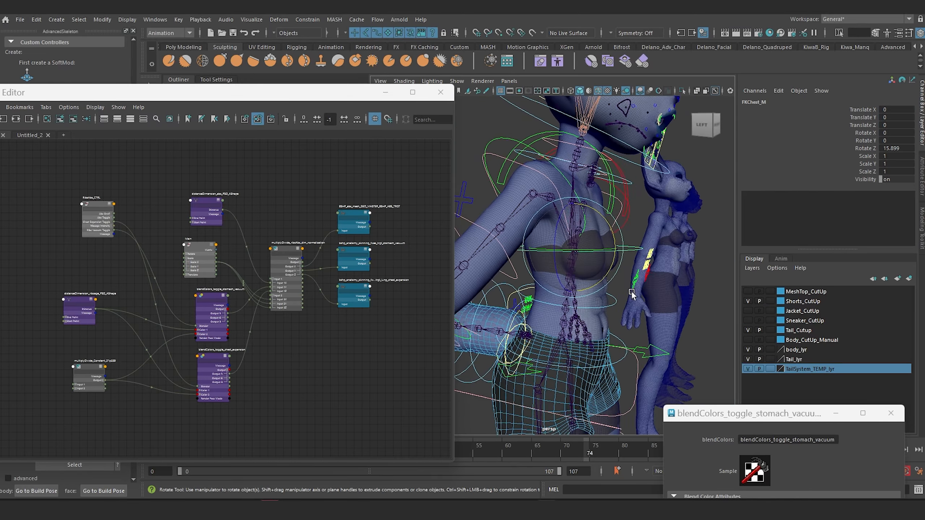
{"action": "right_click_drag", "start_coordinate": [632, 291], "coordinate": [612, 214], "text": "alt"}
{"action": "left_click_drag", "start_coordinate": [612, 215], "coordinate": [598, 262]}
{"action": "key", "text": "w"}
{"action": "key", "text": "e"}
{"action": "left_click", "coordinate": [622, 275]}
{"action": "left_click", "coordinate": [630, 253]}
{"action": "left_click", "coordinate": [896, 148]}
{"action": "type", "text": "0"}
{"action": "key", "text": "Return"}
Test the waist by rotating FKSpine1_M to about -24.6 degrees in Z, and reset Rotate Z to 0.
{"action": "left_click", "coordinate": [640, 316]}
{"action": "left_click_drag", "start_coordinate": [597, 262], "coordinate": [462, 275], "text": "alt"}
{"action": "left_click_drag", "start_coordinate": [542, 274], "coordinate": [622, 277]}
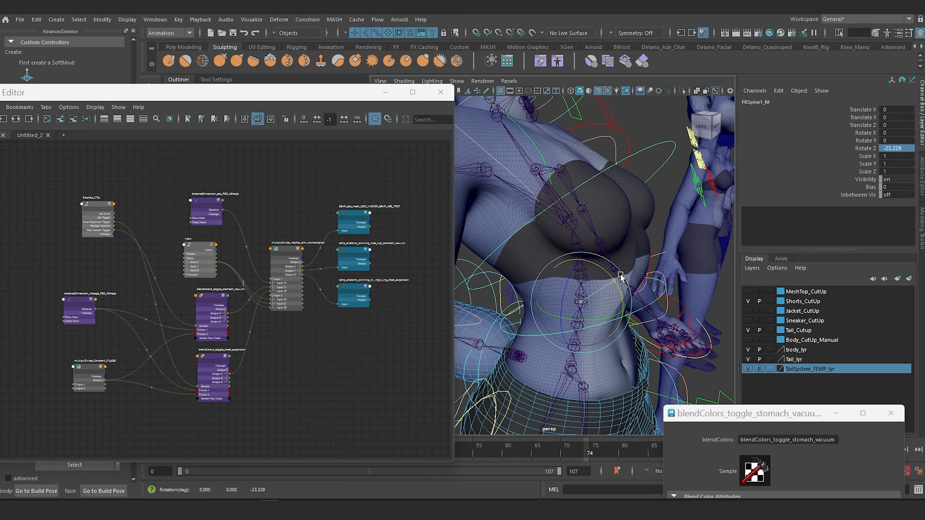
{"action": "left_click_drag", "start_coordinate": [620, 275], "coordinate": [650, 263]}
{"action": "scroll", "coordinate": [631, 266], "scroll_direction": "down", "scroll_amount": 2}
{"action": "scroll", "coordinate": [631, 266], "scroll_direction": "down", "scroll_amount": 2}
{"action": "double_click", "coordinate": [907, 146]}
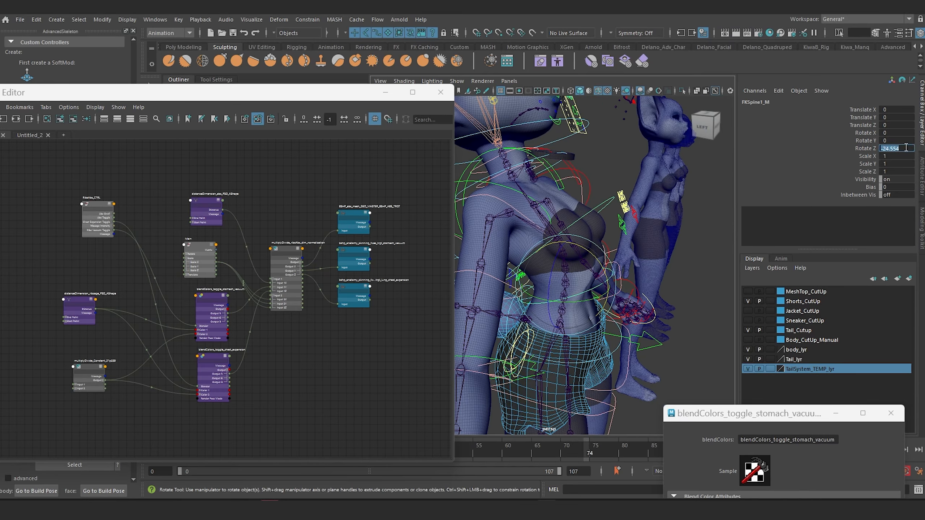
{"action": "key", "text": "Return"}
Rotate FKChest_M again to about 14.4 degrees in Z and reset its Rotate Z to 0.
{"action": "left_click_drag", "start_coordinate": [598, 271], "coordinate": [579, 269], "text": "alt"}
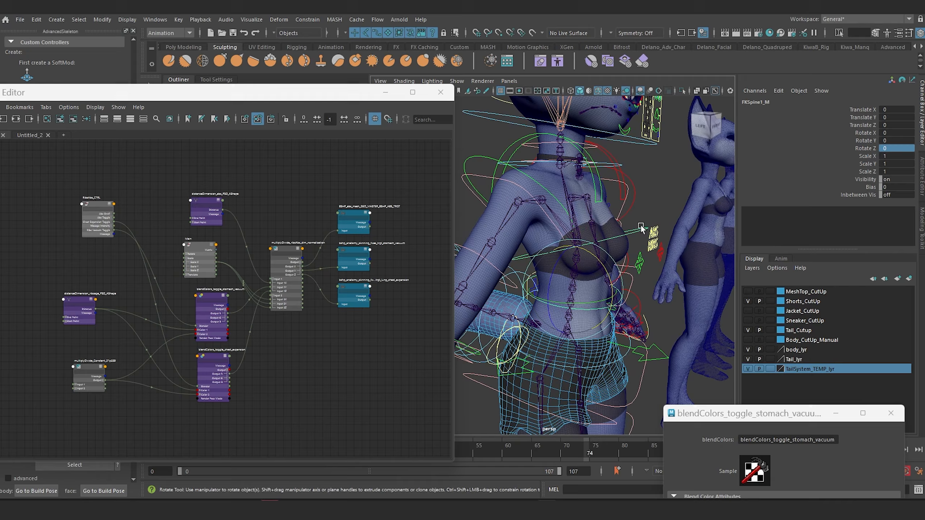
{"action": "left_click", "coordinate": [641, 227]}
{"action": "mouse_move", "coordinate": [611, 230]}
{"action": "left_mouse_down"}
{"action": "mouse_move", "coordinate": [598, 202]}
{"action": "mouse_move", "coordinate": [606, 235]}
{"action": "left_mouse_up"}
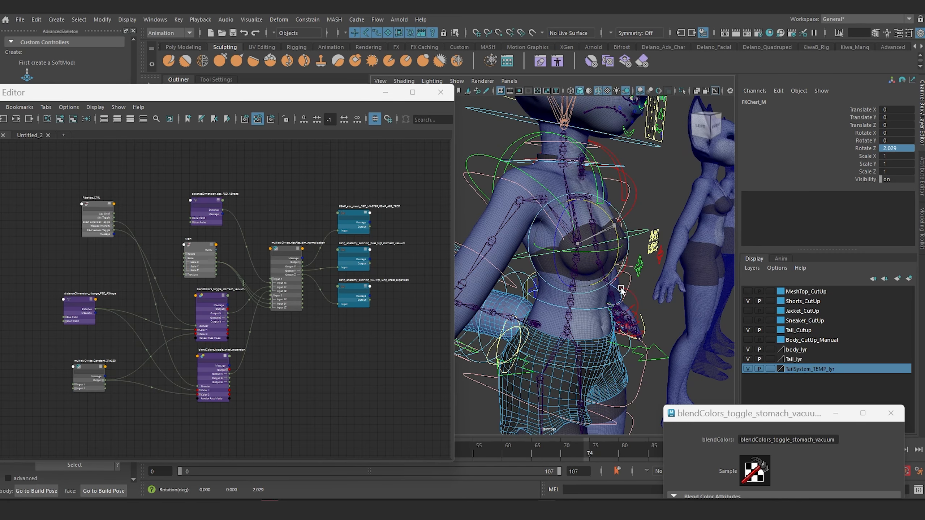
{"action": "left_click_drag", "start_coordinate": [620, 286], "coordinate": [549, 259], "text": "alt"}
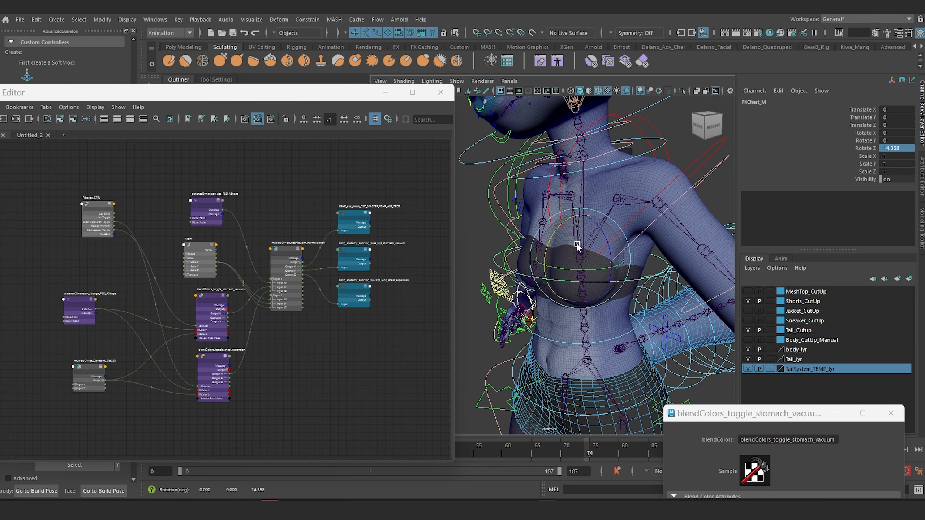
{"action": "double_click", "coordinate": [900, 148]}
{"action": "key", "text": "Return"}
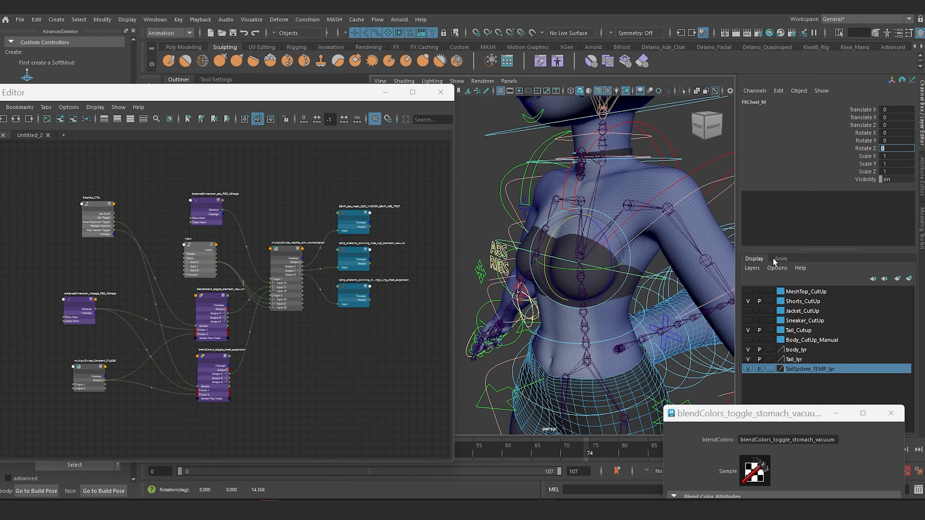
Bend FKSpine1_M once more to check the torso deformation, and return its Rotate Z to 0.
{"action": "middle_click_drag", "start_coordinate": [618, 320], "coordinate": [620, 250], "text": "alt"}
{"action": "left_click", "coordinate": [551, 239]}
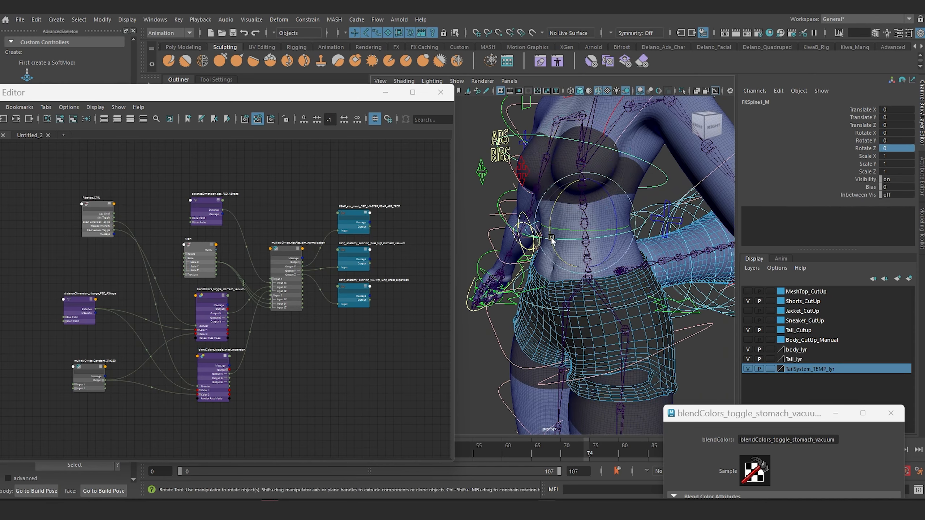
{"action": "left_click", "coordinate": [643, 220]}
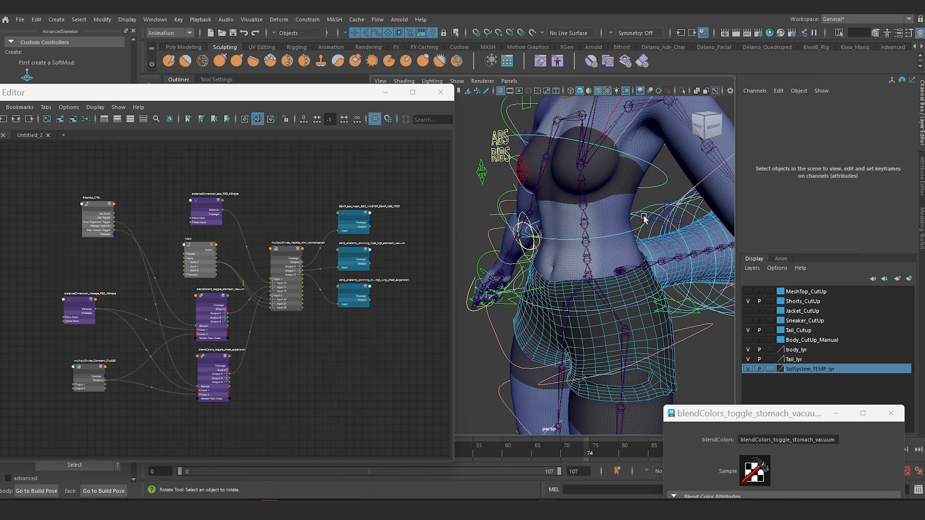
{"action": "left_click", "coordinate": [643, 216]}
{"action": "middle_click_drag", "start_coordinate": [643, 216], "coordinate": [647, 251], "text": "alt"}
{"action": "left_click_drag", "start_coordinate": [553, 251], "coordinate": [547, 273]}
{"action": "left_click_drag", "start_coordinate": [545, 242], "coordinate": [610, 300]}
{"action": "double_click", "coordinate": [889, 148]}
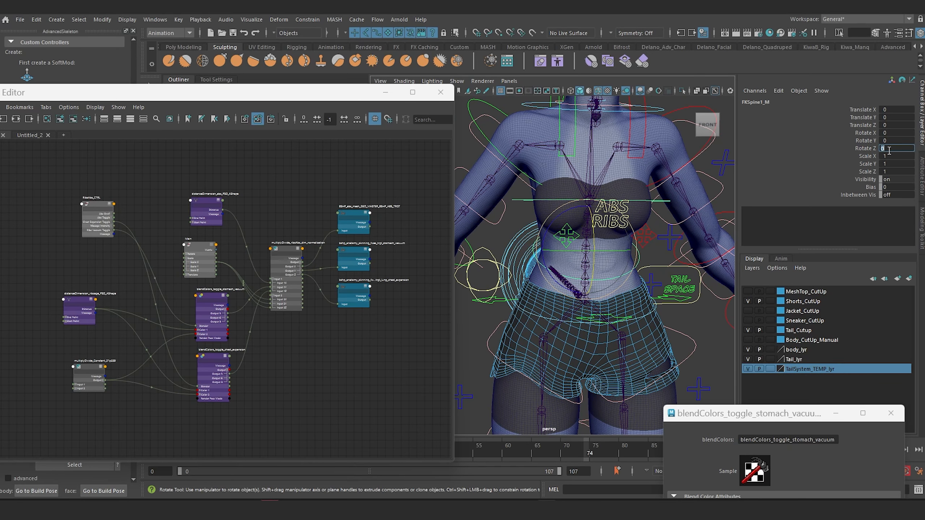
{"action": "type", "text": "0"}
{"action": "key", "text": "Return"}
Align the Main node below the abs distance node in the graph.
{"action": "middle_click_drag", "start_coordinate": [254, 355], "coordinate": [330, 304]}
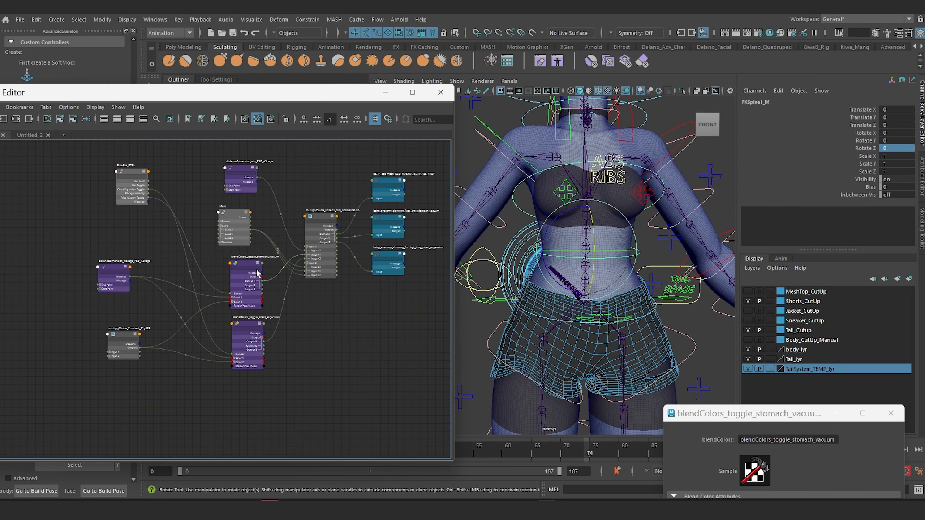
{"action": "left_click", "coordinate": [246, 265]}
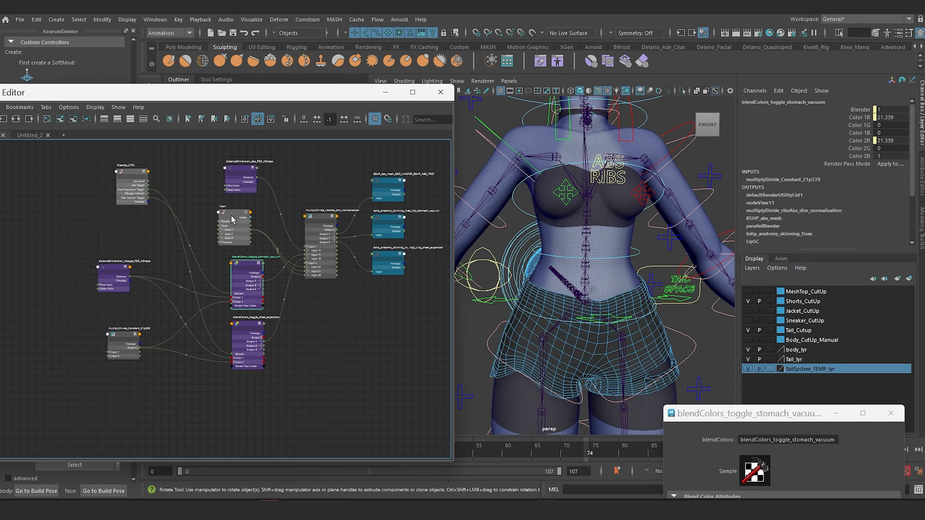
{"action": "left_click_drag", "start_coordinate": [232, 216], "coordinate": [239, 208]}
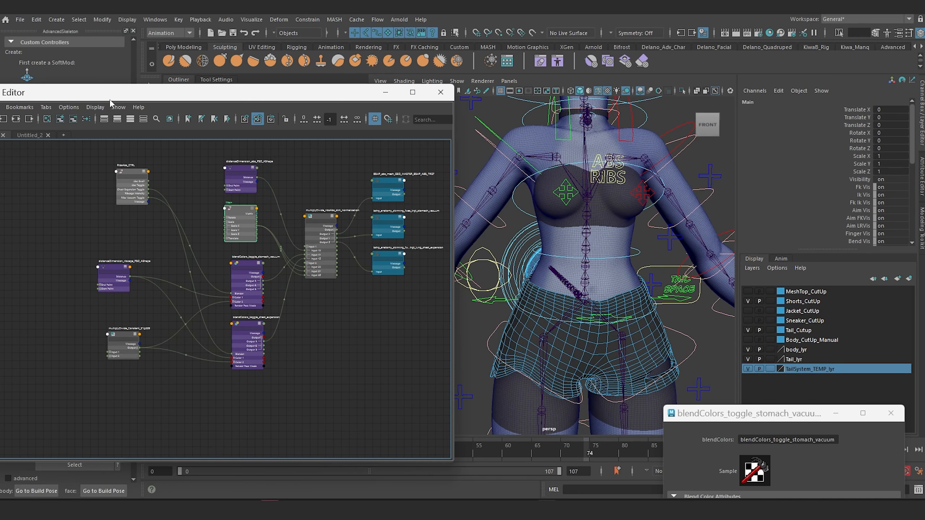
Save the node graph as a bookmark named AbsRibs_Custom_Controls_and_Normaliaction_bkmark.
{"action": "left_click_drag", "start_coordinate": [122, 97], "coordinate": [339, 118]}
{"action": "left_click", "coordinate": [237, 127]}
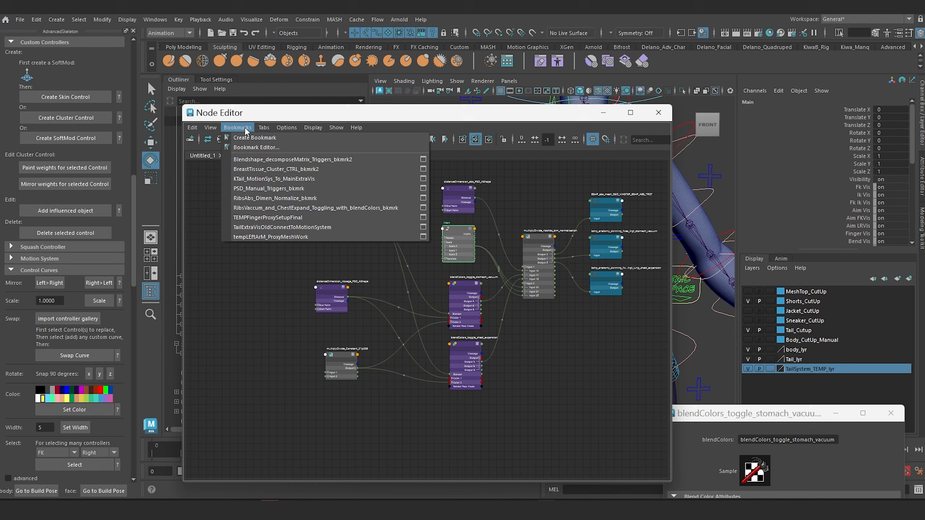
{"action": "left_click", "coordinate": [251, 138]}
{"action": "type", "text": "AbsRibs_Nor"}
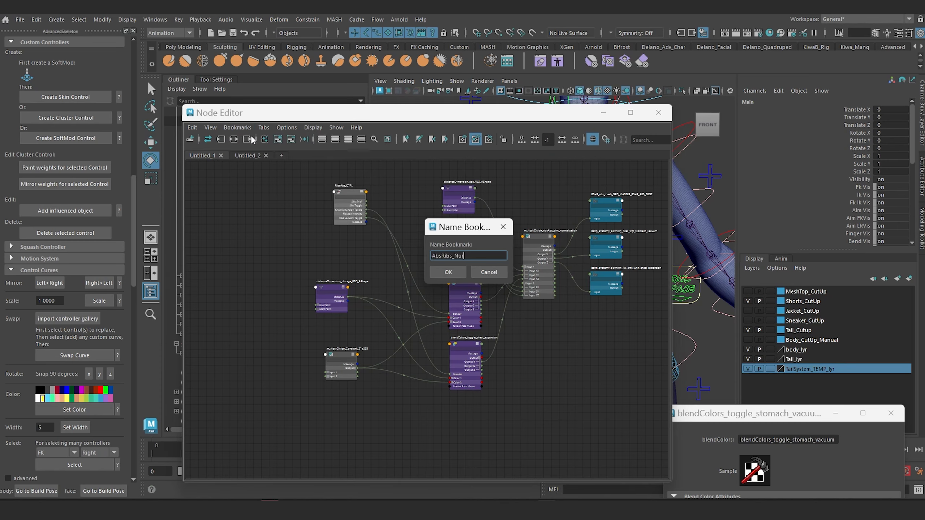
{"action": "type", "text": "malization_and_Cust"}
{"action": "key", "text": "BackSpace"}
{"action": "key", "text": "BackSpace"}
{"action": "key", "text": "BackSpace"}
{"action": "key", "text": "BackSpace"}
{"action": "key", "text": "BackSpace"}
{"action": "key", "text": "BackSpace"}
{"action": "key", "text": "BackSpace"}
{"action": "key", "text": "BackSpace"}
{"action": "key", "text": "BackSpace"}
{"action": "key", "text": "BackSpace"}
{"action": "key", "text": "BackSpace"}
{"action": "key", "text": "BackSpace"}
{"action": "key", "text": "BackSpace"}
{"action": "key", "text": "BackSpace"}
{"action": "key", "text": "BackSpace"}
{"action": "type", "text": "and_Nor"}
{"action": "key", "text": "Return"}
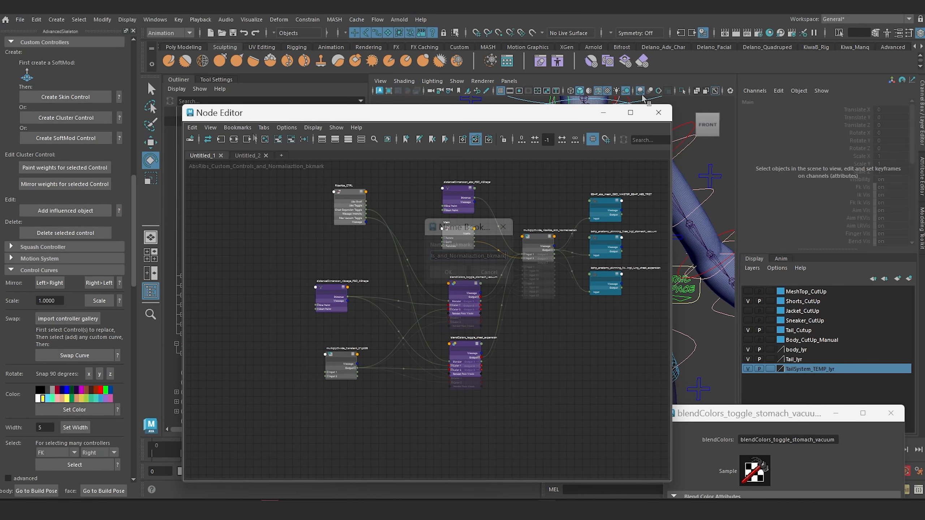
Close the Node Editor and expand the Blendshapes group in the scene hierarchy.
{"action": "left_click", "coordinate": [658, 113]}
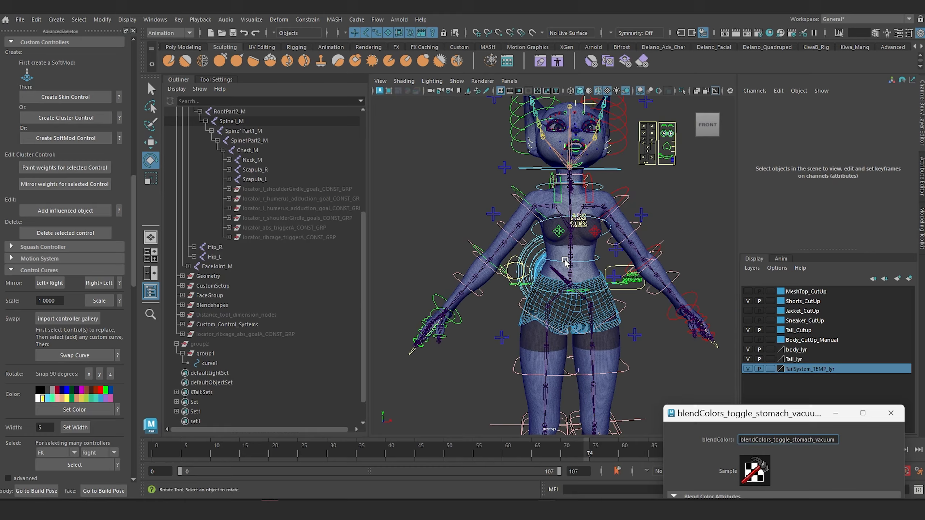
{"action": "left_click_drag", "start_coordinate": [453, 253], "coordinate": [648, 229], "text": "alt"}
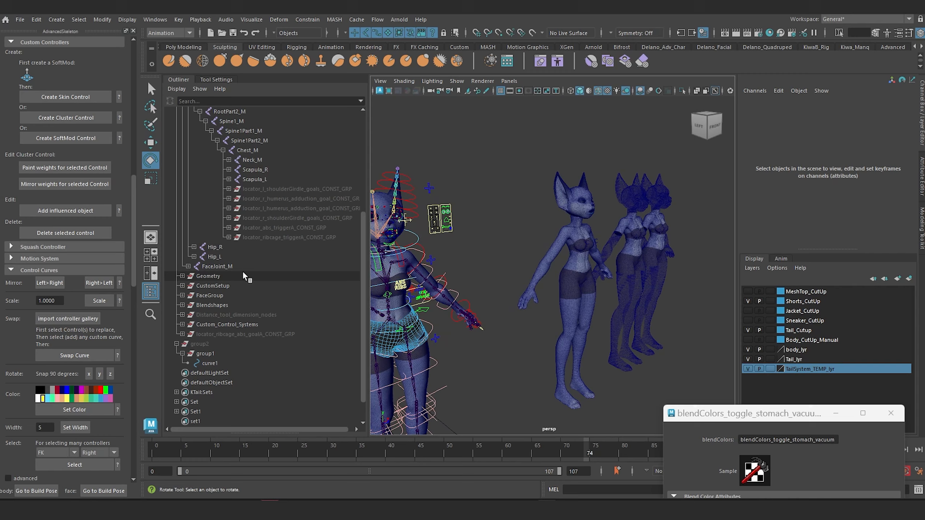
{"action": "scroll", "coordinate": [243, 276], "scroll_direction": "up", "scroll_amount": 5}
{"action": "scroll", "coordinate": [243, 276], "scroll_direction": "down", "scroll_amount": 6}
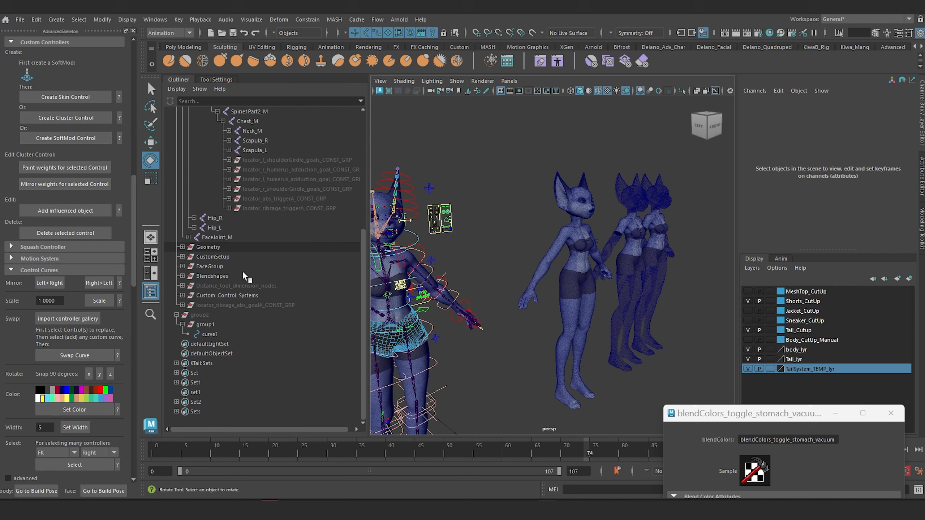
{"action": "left_click", "coordinate": [182, 276]}
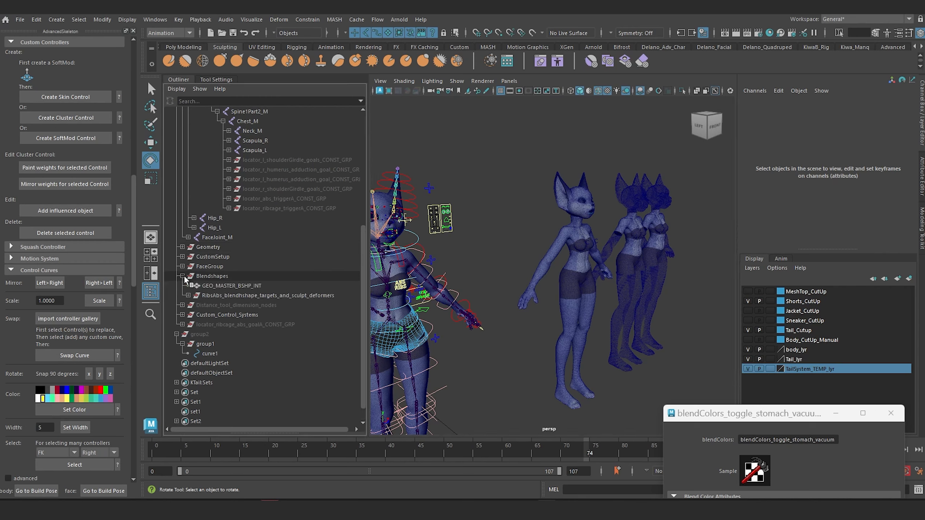
Hide the RibsAbs_blendshape_targets_and_sculpt_deformers group inside the Blendshapes group.
{"action": "left_click", "coordinate": [251, 297]}
{"action": "left_click", "coordinate": [249, 287]}
{"action": "left_click", "coordinate": [251, 293]}
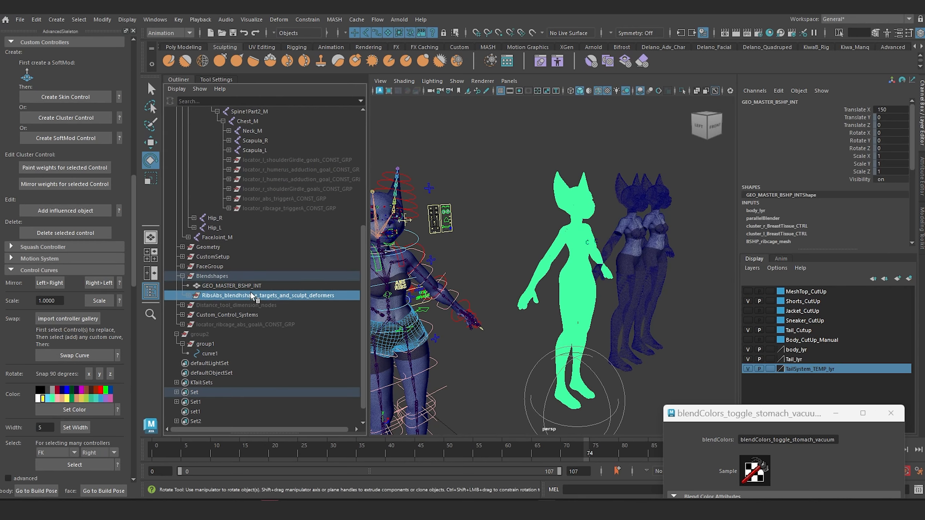
{"action": "key", "text": "ctrl+h"}
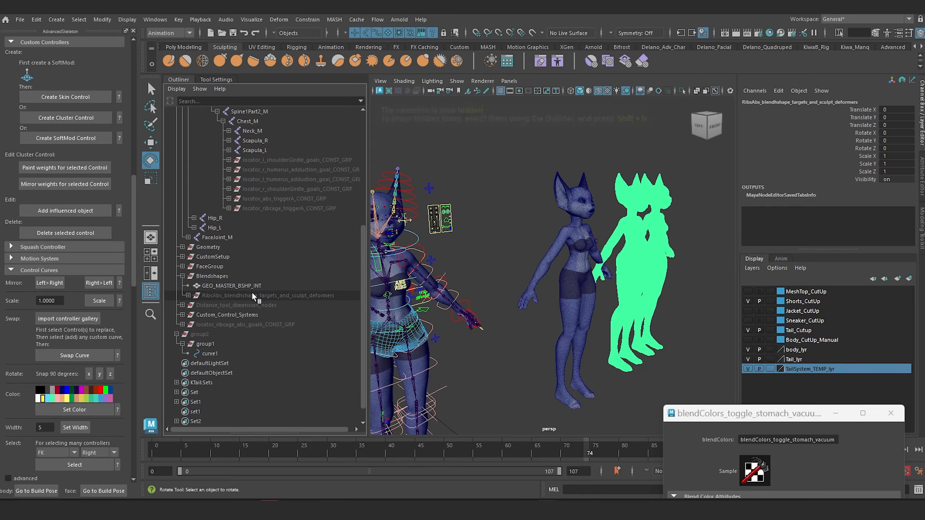
Examine the rigged character's head, neck and chest from several angles, then the whole figure.
{"action": "middle_click_drag", "start_coordinate": [470, 275], "coordinate": [559, 237], "text": "alt"}
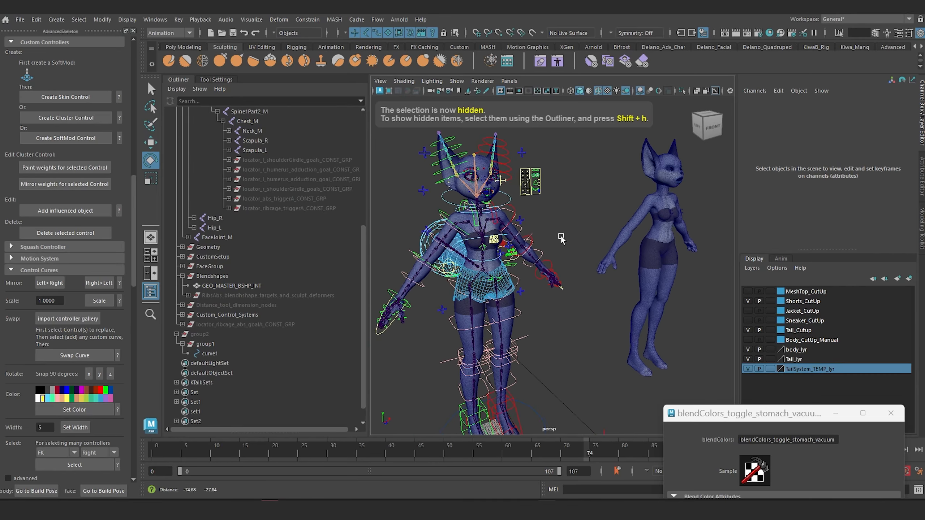
{"action": "left_click_drag", "start_coordinate": [559, 237], "coordinate": [546, 231], "text": "alt"}
{"action": "scroll", "coordinate": [516, 231], "scroll_direction": "up", "scroll_amount": 6}
{"action": "scroll", "coordinate": [516, 231], "scroll_direction": "down", "scroll_amount": 3}
{"action": "middle_click_drag", "start_coordinate": [503, 169], "coordinate": [514, 230], "text": "alt"}
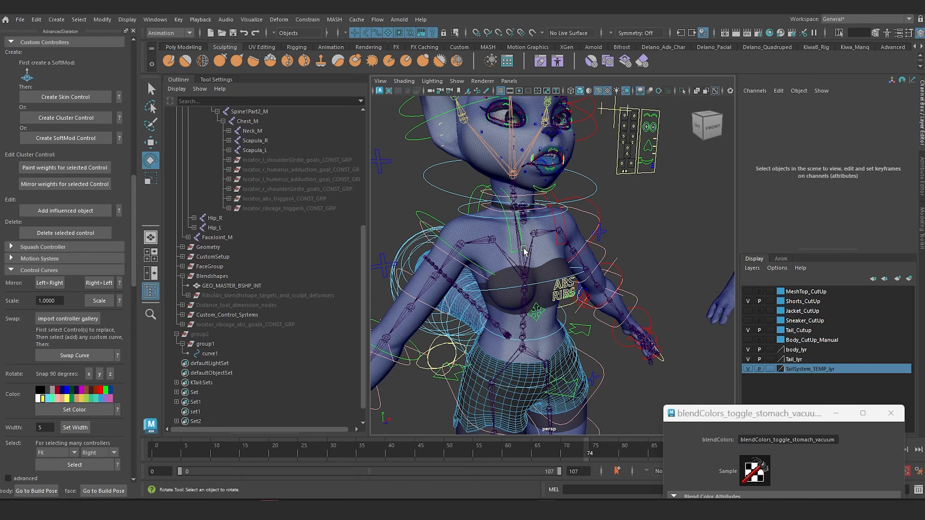
{"action": "left_click_drag", "start_coordinate": [523, 249], "coordinate": [515, 243], "text": "alt"}
{"action": "middle_click_drag", "start_coordinate": [527, 203], "coordinate": [524, 260], "text": "alt"}
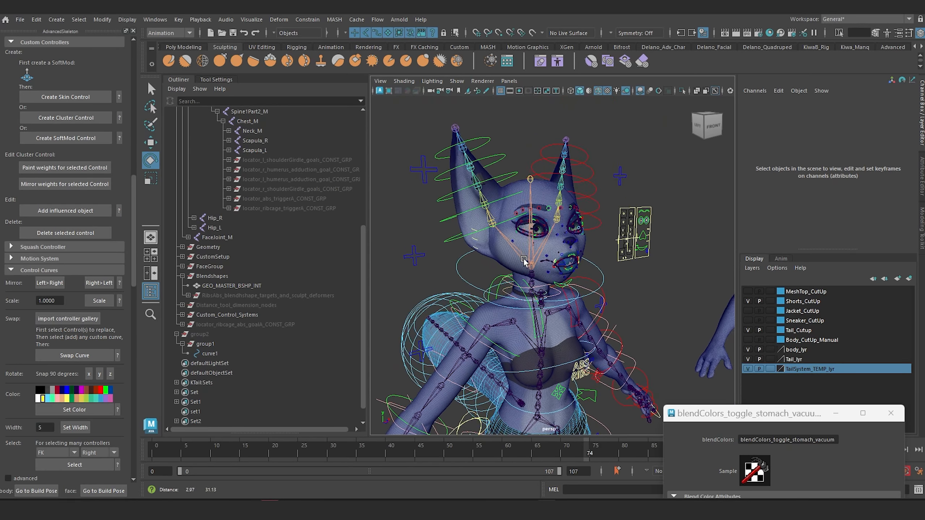
{"action": "right_click_drag", "start_coordinate": [524, 260], "coordinate": [539, 304], "text": "alt"}
{"action": "left_click_drag", "start_coordinate": [539, 313], "coordinate": [536, 302], "text": "alt"}
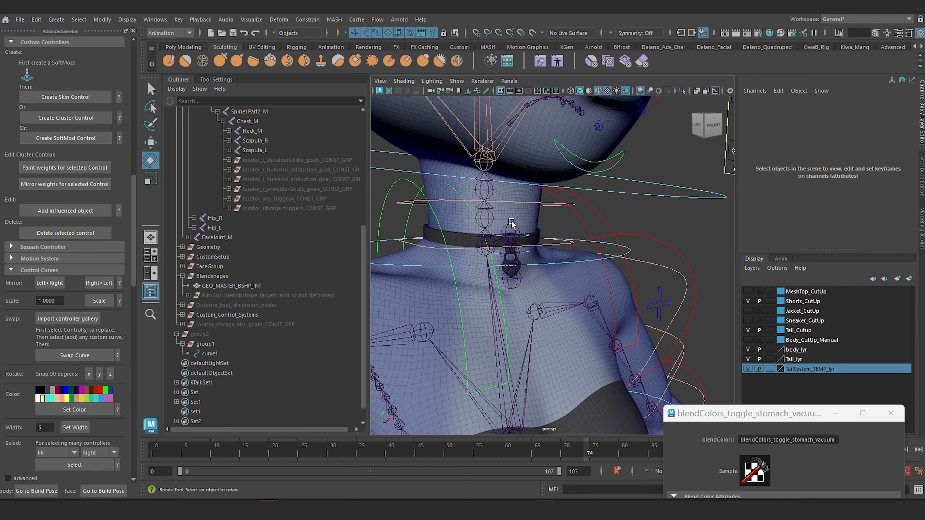
{"action": "right_click_drag", "start_coordinate": [511, 222], "coordinate": [512, 231], "text": "alt"}
{"action": "middle_click_drag", "start_coordinate": [512, 230], "coordinate": [519, 238], "text": "alt"}
{"action": "right_click_drag", "start_coordinate": [519, 238], "coordinate": [520, 256], "text": "alt"}
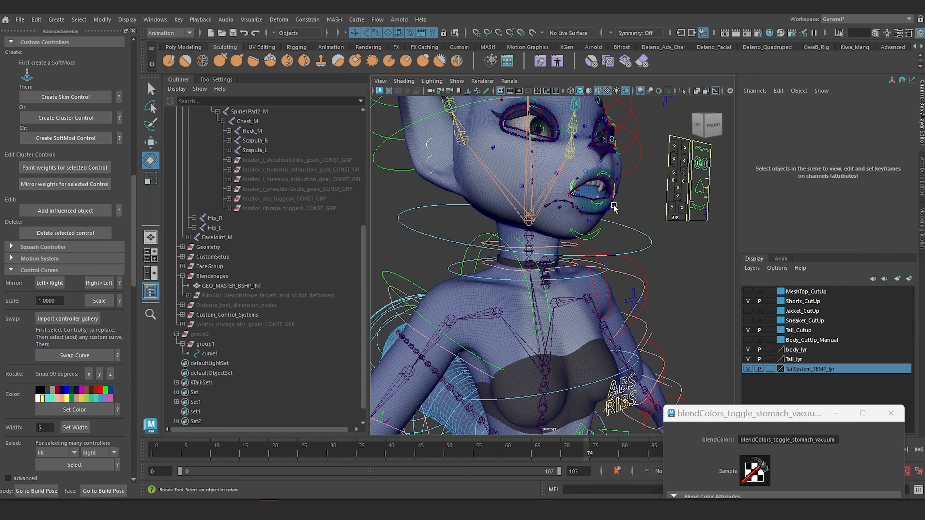
{"action": "left_click_drag", "start_coordinate": [614, 206], "coordinate": [583, 208], "text": "alt"}
{"action": "middle_click_drag", "start_coordinate": [510, 217], "coordinate": [610, 217], "text": "alt"}
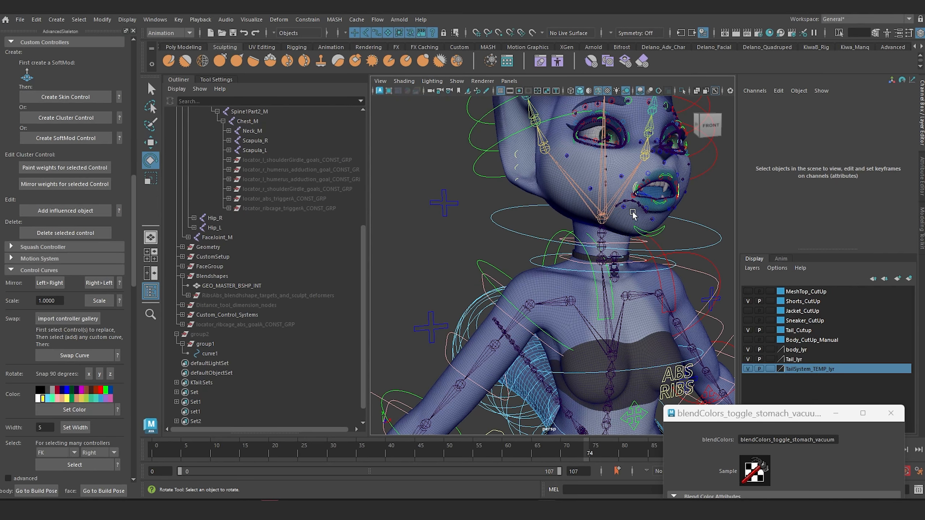
{"action": "left_click_drag", "start_coordinate": [633, 215], "coordinate": [604, 246], "text": "alt"}
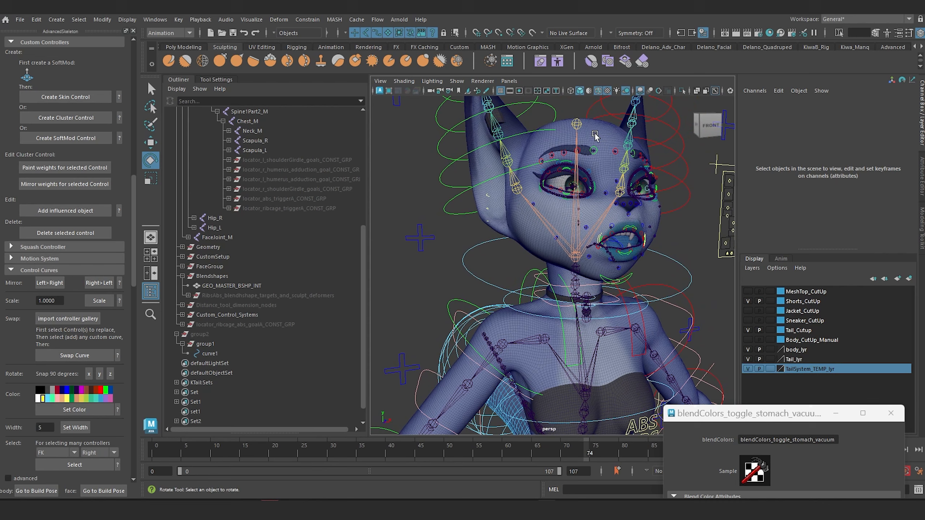
{"action": "middle_click_drag", "start_coordinate": [595, 270], "coordinate": [549, 229], "text": "alt"}
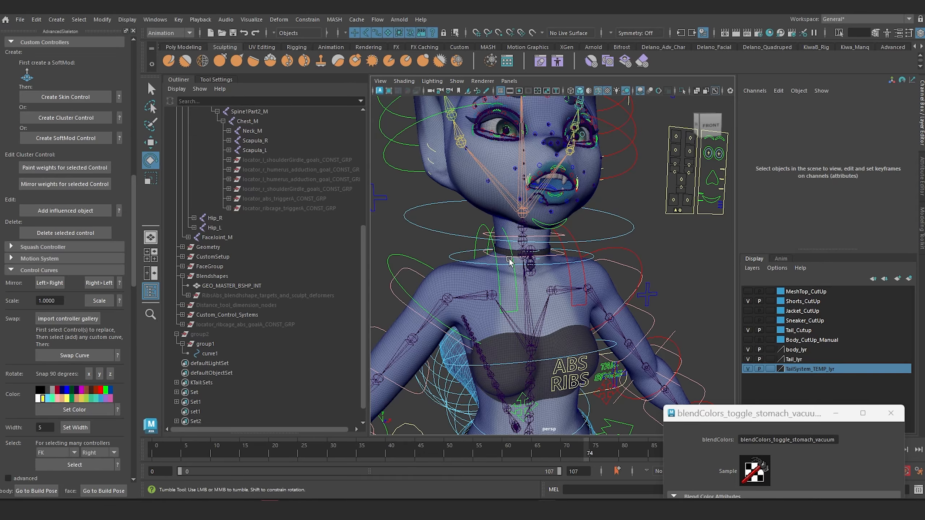
{"action": "left_click_drag", "start_coordinate": [505, 262], "coordinate": [500, 255], "text": "alt"}
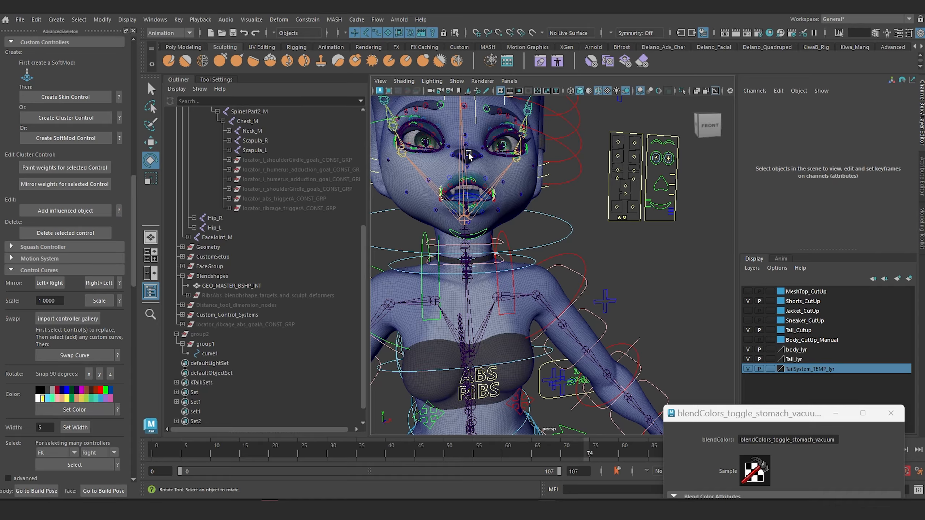
{"action": "scroll", "coordinate": [500, 290], "scroll_direction": "down", "scroll_amount": 8}
{"action": "middle_click_drag", "start_coordinate": [500, 274], "coordinate": [501, 205], "text": "alt"}
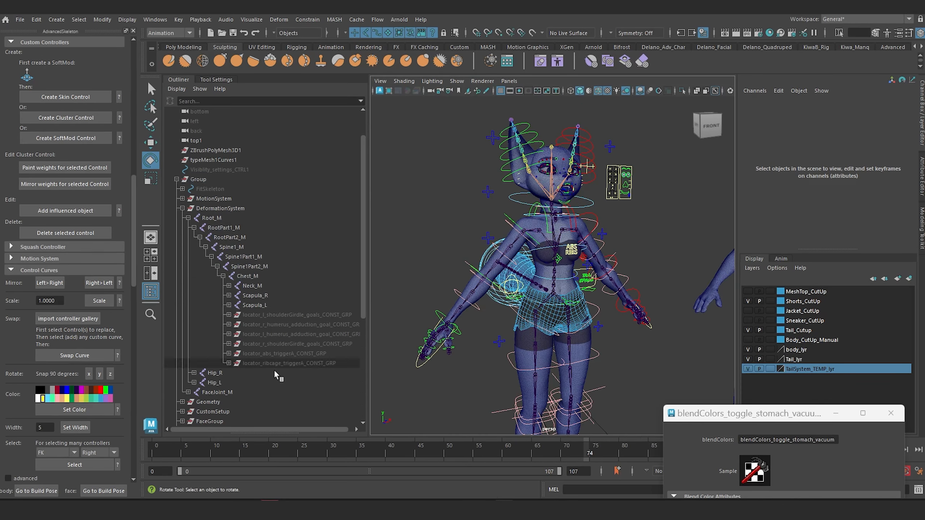
Unhide the shoulder girdle and humerus adduction goal groups under Chest_M and the trigger locator groups under Scapula_L and Scapula_R.
{"action": "left_click", "coordinate": [294, 316]}
{"action": "left_click", "coordinate": [335, 343], "text": "shift"}
{"action": "left_click", "coordinate": [229, 306]}
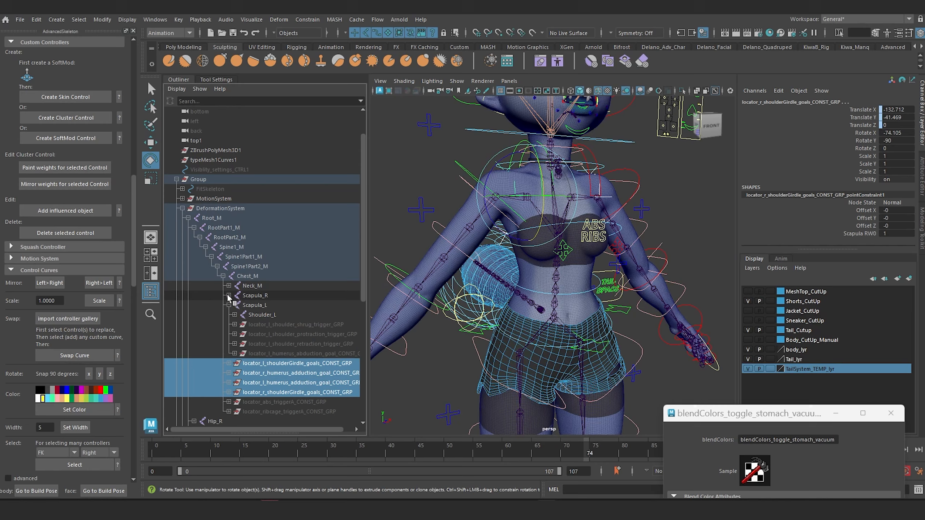
{"action": "left_click", "coordinate": [229, 296]}
{"action": "left_click", "coordinate": [291, 238]}
{"action": "left_click", "coordinate": [316, 268], "text": "shift"}
{"action": "left_click", "coordinate": [295, 296]}
{"action": "left_click", "coordinate": [299, 324], "text": "shift"}
Unhide the Distance_tool_dimension_nodes group and expand it in the scene hierarchy.
{"action": "scroll", "coordinate": [290, 347], "scroll_direction": "down", "scroll_amount": 7}
{"action": "left_click", "coordinate": [216, 287]}
{"action": "left_click", "coordinate": [183, 286]}
{"action": "key", "text": "h"}
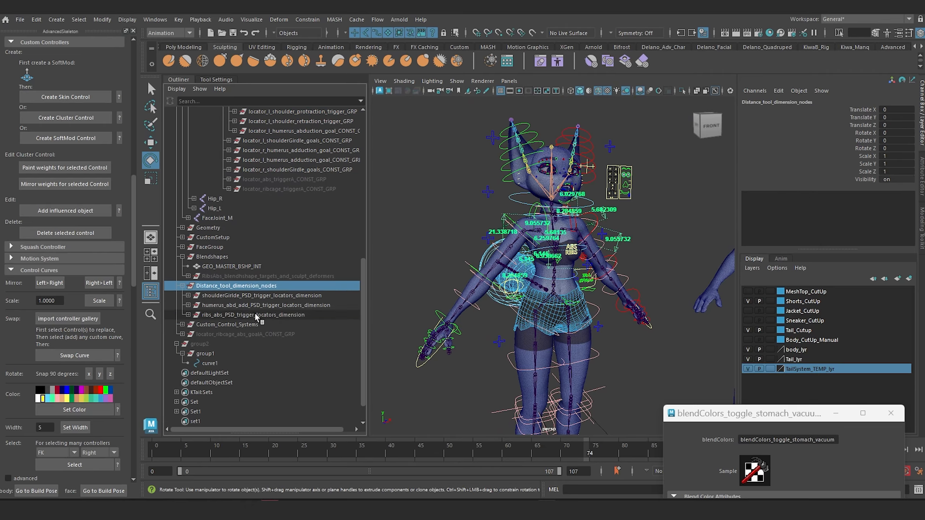
{"action": "left_click", "coordinate": [259, 316]}
Select the Main control and set its control visibility attributes to 0.
{"action": "left_click_drag", "start_coordinate": [630, 284], "coordinate": [597, 281], "text": "alt"}
{"action": "middle_click_drag", "start_coordinate": [634, 379], "coordinate": [576, 266], "text": "alt"}
{"action": "left_click", "coordinate": [570, 403]}
{"action": "scroll", "coordinate": [630, 314], "scroll_direction": "down", "scroll_amount": 5}
{"action": "scroll", "coordinate": [861, 179], "scroll_direction": "down", "scroll_amount": 2}
{"action": "left_click_drag", "start_coordinate": [863, 143], "coordinate": [860, 213]}
{"action": "type", "text": "0"}
{"action": "key", "text": "Return"}
Select the distance dimensions in the shoulder girdle and humerus groups and show their connection network in the Node Editor.
{"action": "left_click", "coordinate": [188, 276]}
{"action": "left_click", "coordinate": [188, 267]}
{"action": "left_click_drag", "start_coordinate": [294, 344], "coordinate": [284, 373]}
{"action": "left_click_drag", "start_coordinate": [251, 324], "coordinate": [248, 276], "text": "ctrl"}
{"action": "scroll", "coordinate": [553, 270], "scroll_direction": "down", "scroll_amount": 5}
{"action": "left_click", "coordinate": [154, 19]}
{"action": "left_click", "coordinate": [196, 149]}
{"action": "scroll", "coordinate": [214, 214], "scroll_direction": "up", "scroll_amount": 8}
{"action": "middle_click_drag", "start_coordinate": [214, 215], "coordinate": [398, 322], "text": "alt"}
{"action": "scroll", "coordinate": [491, 310], "scroll_direction": "down", "scroll_amount": 6}
{"action": "scroll", "coordinate": [495, 321], "scroll_direction": "up", "scroll_amount": 2}
{"action": "scroll", "coordinate": [416, 269], "scroll_direction": "down", "scroll_amount": 2}
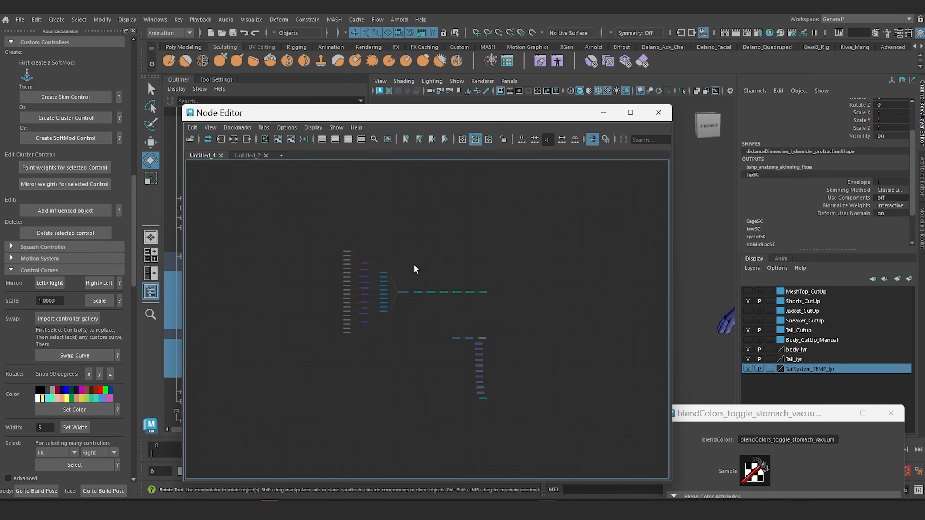
Move the locator and distanceDimension nodes away from the blendshape nodes to open space between them.
{"action": "scroll", "coordinate": [343, 287], "scroll_direction": "up", "scroll_amount": 7}
{"action": "scroll", "coordinate": [355, 346], "scroll_direction": "down", "scroll_amount": 2}
{"action": "left_click_drag", "start_coordinate": [328, 184], "coordinate": [432, 446]}
{"action": "left_click_drag", "start_coordinate": [409, 399], "coordinate": [359, 398]}
{"action": "scroll", "coordinate": [315, 269], "scroll_direction": "up", "scroll_amount": 4}
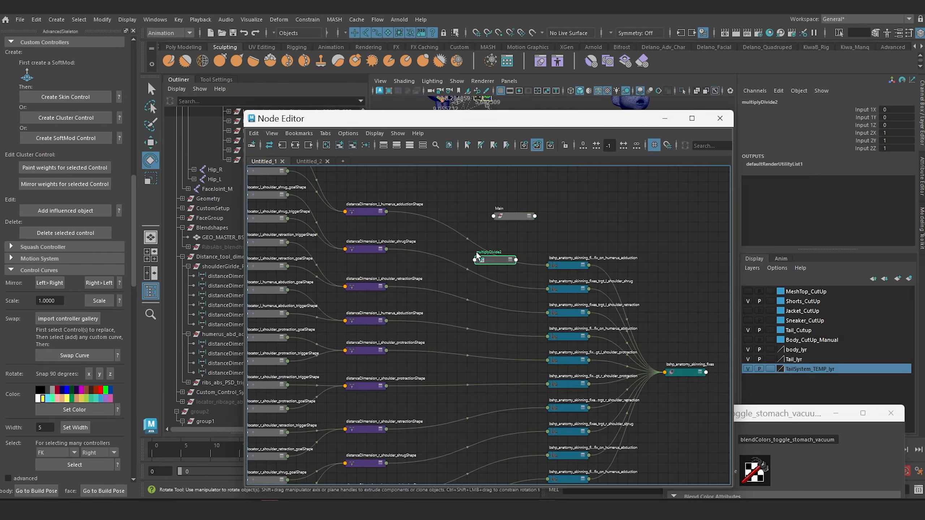
Duplicate the multiplyDivide node until there is one per distanceDimension node, and stack the copies in a column before the blendshape nodes.
{"action": "left_click", "coordinate": [481, 369]}
{"action": "left_click_drag", "start_coordinate": [481, 370], "coordinate": [477, 277]}
{"action": "key", "text": "ctrl+d"}
{"action": "left_click_drag", "start_coordinate": [484, 386], "coordinate": [479, 308]}
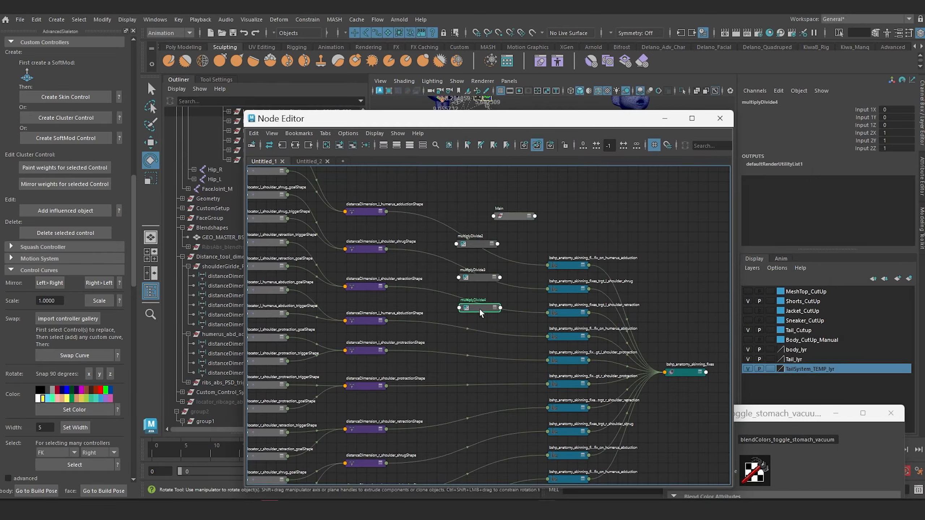
{"action": "key", "text": "ctrl+d"}
{"action": "left_click_drag", "start_coordinate": [484, 401], "coordinate": [479, 334]}
{"action": "key", "text": "ctrl+d"}
{"action": "left_click_drag", "start_coordinate": [684, 266], "coordinate": [478, 356]}
{"action": "key", "text": "ctrl+d"}
{"action": "key", "text": "ctrl+d"}
{"action": "left_click_drag", "start_coordinate": [577, 453], "coordinate": [472, 432]}
{"action": "key", "text": "ctrl+d"}
{"action": "key", "text": "ctrl+d"}
{"action": "middle_click_drag", "start_coordinate": [540, 233], "coordinate": [557, 314], "text": "alt"}
Connect the Main node's Scale X output to Input 2X of the first multiplyDivide node.
{"action": "left_click", "coordinate": [448, 187]}
{"action": "left_click", "coordinate": [471, 397]}
{"action": "left_click", "coordinate": [351, 310]}
{"action": "type", "text": "sca"}
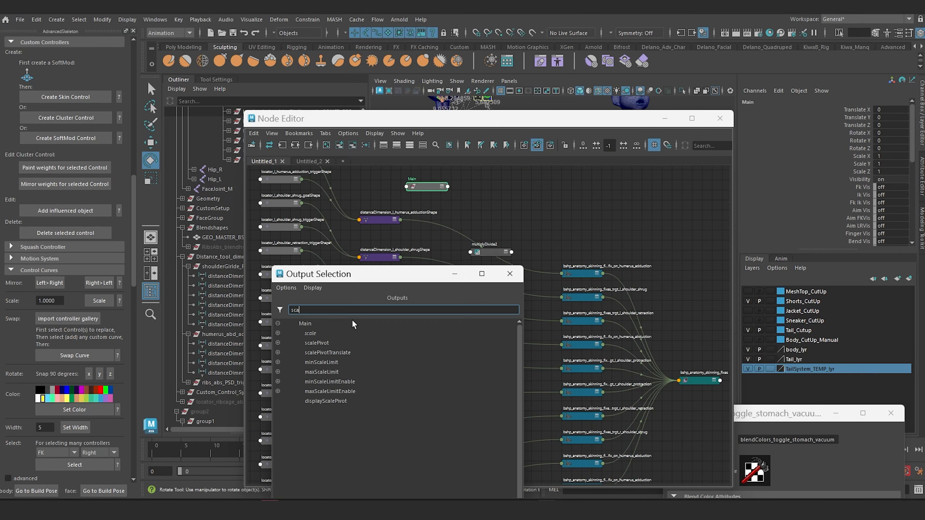
{"action": "left_click", "coordinate": [312, 333]}
{"action": "left_click", "coordinate": [470, 252]}
{"action": "left_click", "coordinate": [541, 263]}
Expand the Main node's attributes and connect its Scale X to Input 2X of the next multiplyDivide nodes.
{"action": "left_click", "coordinate": [442, 187]}
{"action": "left_click", "coordinate": [445, 200]}
{"action": "left_click_drag", "start_coordinate": [436, 222], "coordinate": [437, 193]}
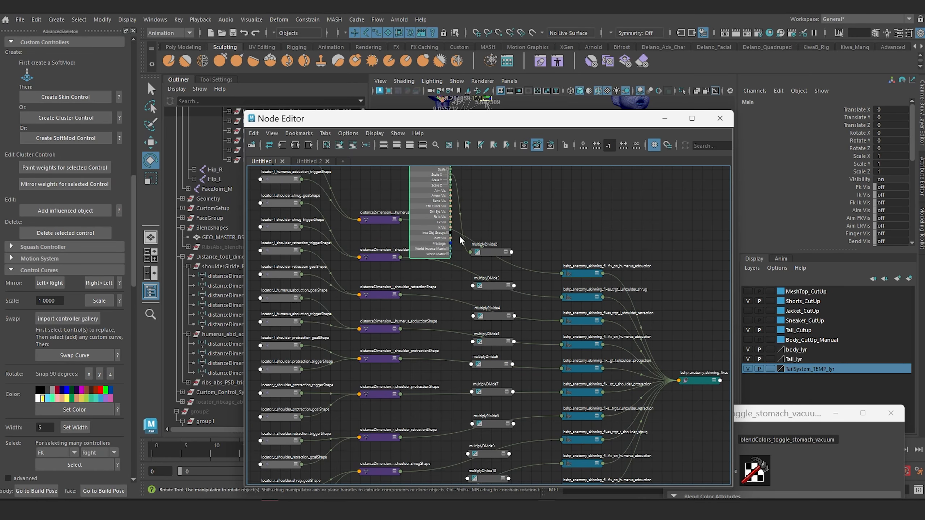
{"action": "scroll", "coordinate": [511, 307], "scroll_direction": "down", "scroll_amount": 3}
{"action": "left_click_drag", "start_coordinate": [690, 226], "coordinate": [582, 441]}
{"action": "left_click_drag", "start_coordinate": [457, 214], "coordinate": [560, 281]}
{"action": "mouse_move", "coordinate": [594, 297]}
{"action": "left_click", "coordinate": [643, 296]}
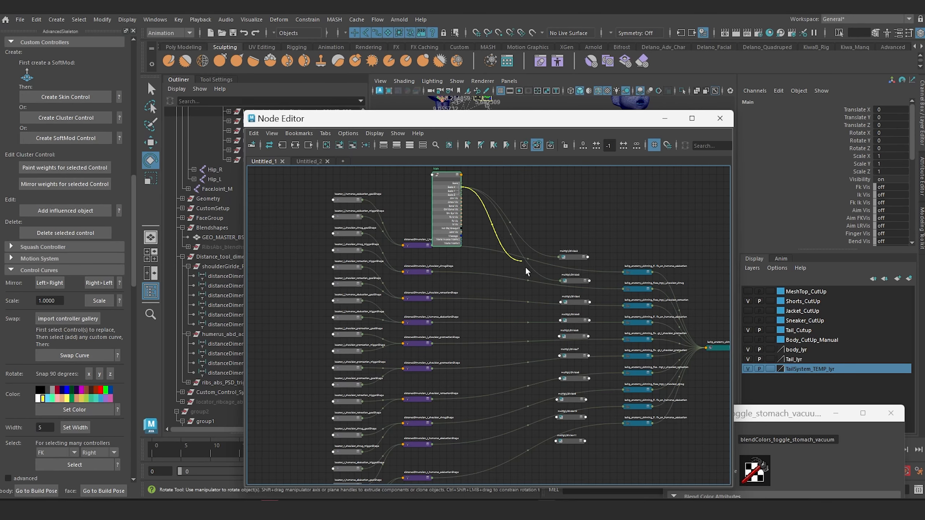
Shift the locator and distance nodes further from the multiplyDivide column and remove the locator nodes from the graph.
{"action": "left_click_drag", "start_coordinate": [320, 179], "coordinate": [437, 485]}
{"action": "left_click_drag", "start_coordinate": [414, 443], "coordinate": [378, 443]}
{"action": "key", "text": "Delete"}
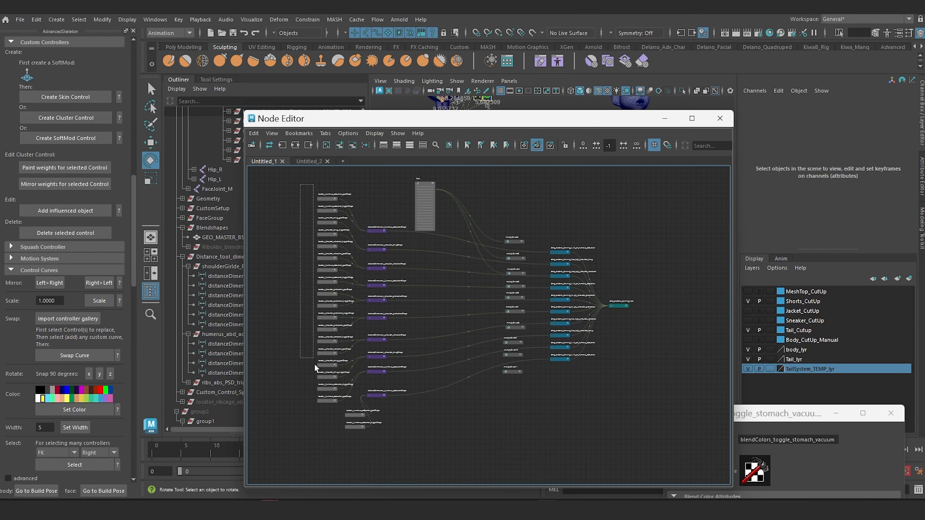
Reduce Main to its connected attributes and link Scale X to Input 2X of all remaining multiplyDivide nodes.
{"action": "left_click", "coordinate": [430, 191]}
{"action": "left_click", "coordinate": [430, 191]}
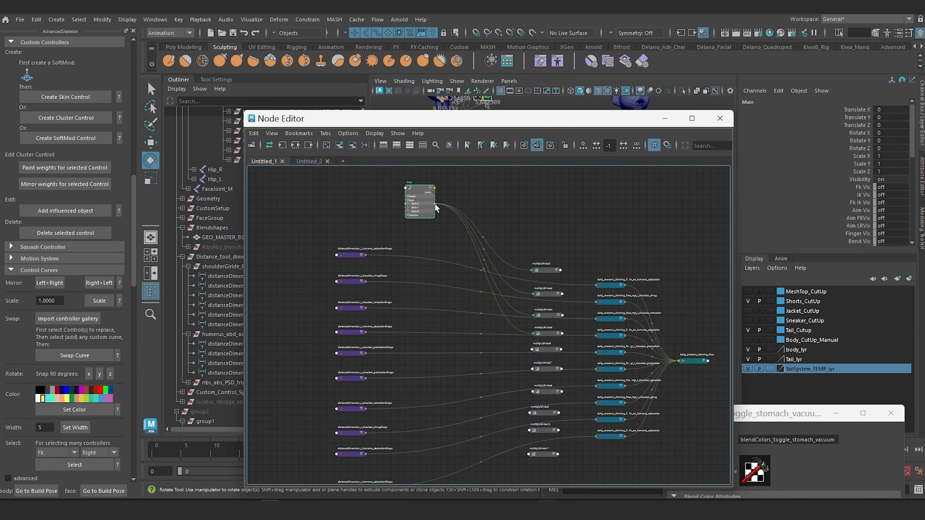
{"action": "left_click_drag", "start_coordinate": [435, 205], "coordinate": [620, 388]}
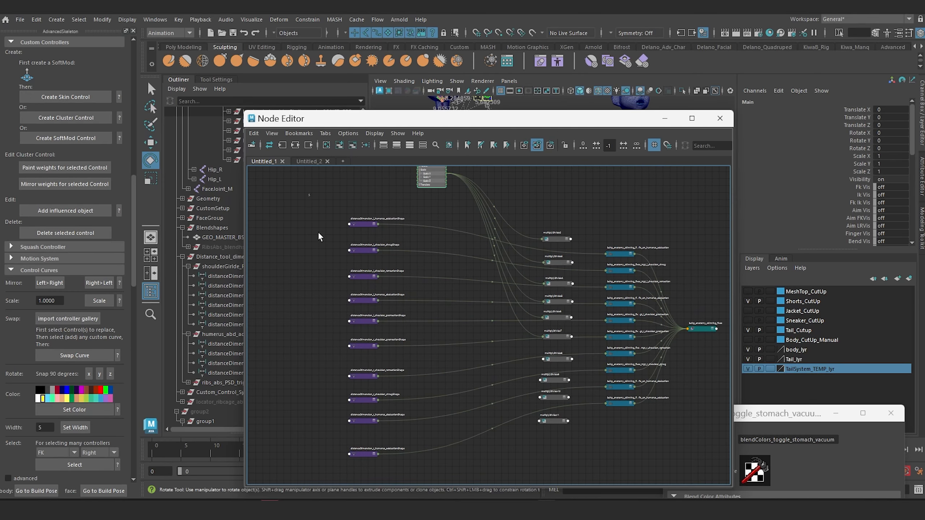
{"action": "left_click_drag", "start_coordinate": [446, 174], "coordinate": [545, 422]}
{"action": "left_click", "coordinate": [556, 432]}
Set the operation of each multiplyDivide node, from multiplyDivide2 to multiplyDivide11, to Divide.
{"action": "left_click", "coordinate": [556, 239]}
{"action": "double_click", "coordinate": [557, 318]}
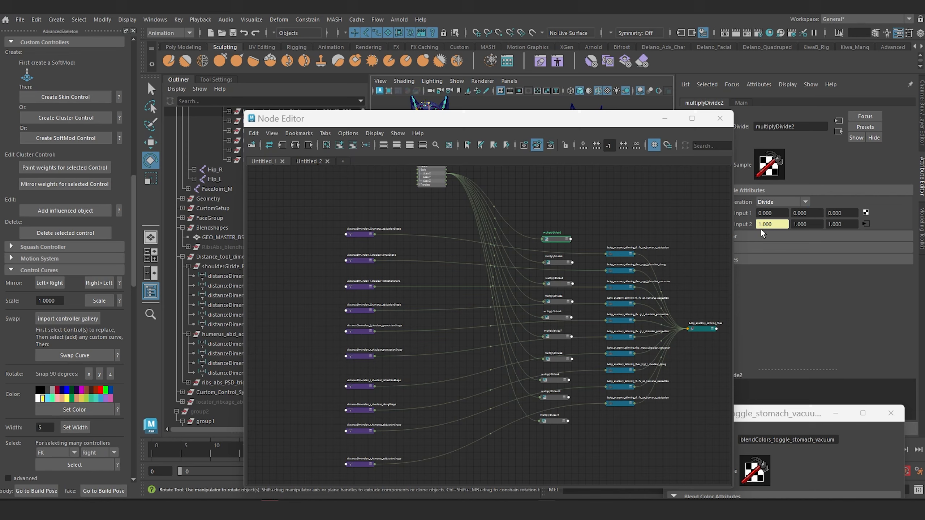
{"action": "left_click", "coordinate": [782, 203]}
{"action": "left_click", "coordinate": [773, 232]}
{"action": "left_click", "coordinate": [557, 337]}
{"action": "left_click", "coordinate": [781, 202]}
{"action": "left_click", "coordinate": [774, 232]}
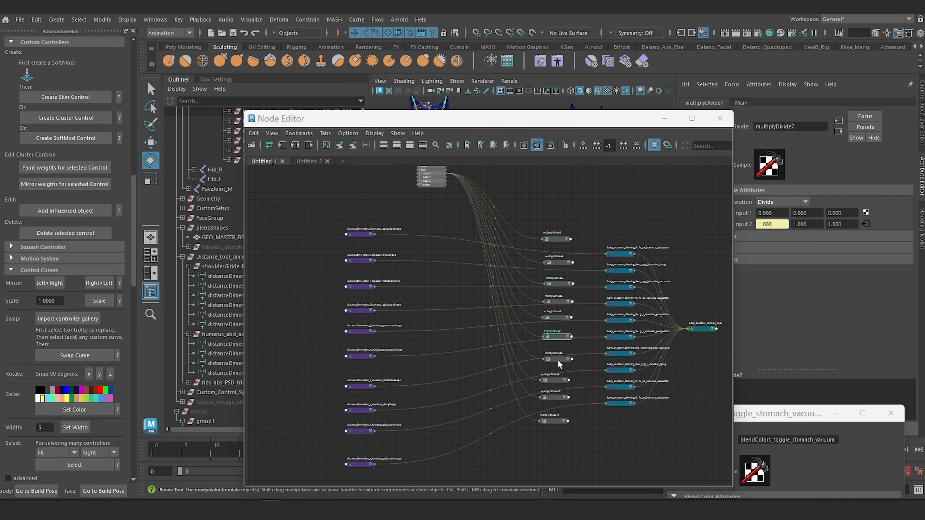
{"action": "left_click", "coordinate": [557, 359]}
{"action": "left_click", "coordinate": [781, 203]}
{"action": "left_click", "coordinate": [774, 232]}
{"action": "left_click", "coordinate": [554, 380]}
{"action": "left_click", "coordinate": [781, 232]}
{"action": "left_click", "coordinate": [375, 235]}
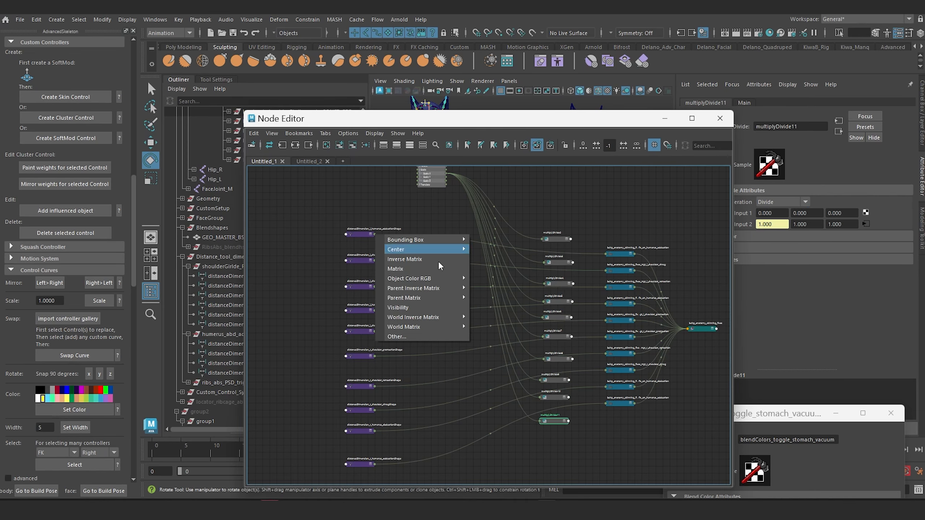
{"action": "left_click", "coordinate": [374, 234]}
{"action": "left_click", "coordinate": [534, 238]}
Expand the first four distanceDimension nodes to expose their Distance outputs, and move them up so they do not overlap.
{"action": "left_click", "coordinate": [371, 234]}
{"action": "left_click_drag", "start_coordinate": [360, 235], "coordinate": [367, 214]}
{"action": "left_click", "coordinate": [371, 261]}
{"action": "left_click_drag", "start_coordinate": [360, 262], "coordinate": [349, 243]}
{"action": "left_click", "coordinate": [371, 287]}
{"action": "left_click_drag", "start_coordinate": [360, 288], "coordinate": [358, 271]}
{"action": "left_click", "coordinate": [371, 311]}
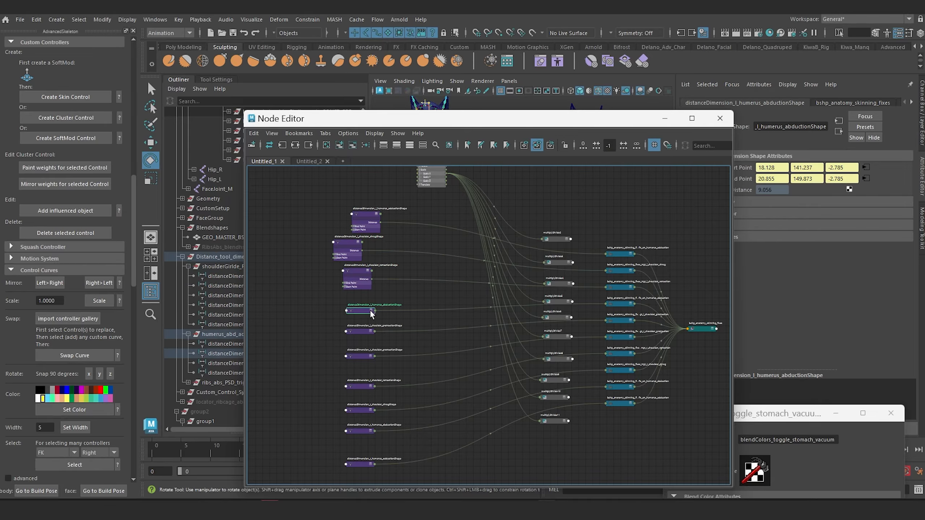
{"action": "left_click_drag", "start_coordinate": [360, 311], "coordinate": [356, 301]}
Maximise the Node Editor and expand the remaining six distanceDimension nodes, spacing them apart.
{"action": "left_click", "coordinate": [692, 118]}
{"action": "scroll", "coordinate": [683, 292], "scroll_direction": "up", "scroll_amount": 1}
{"action": "left_click", "coordinate": [283, 277]}
{"action": "left_click", "coordinate": [283, 307]}
{"action": "left_click", "coordinate": [283, 341]}
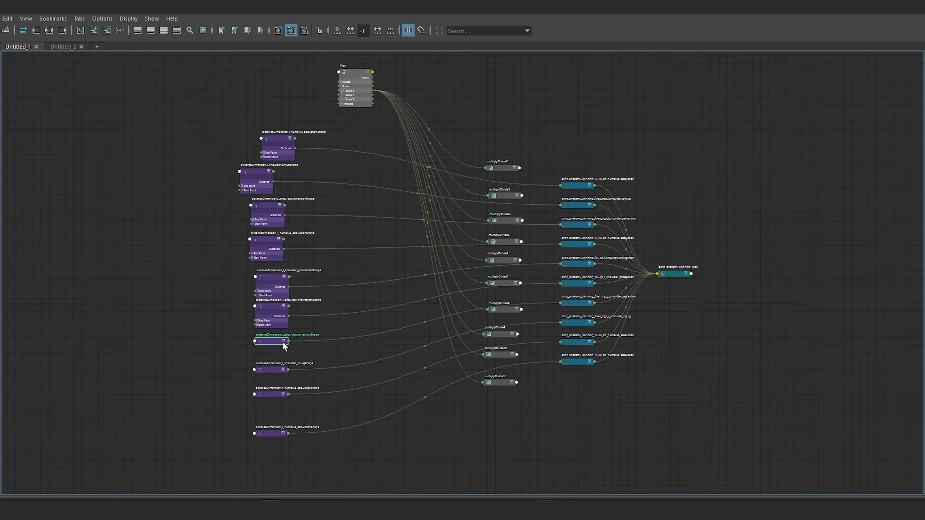
{"action": "left_click", "coordinate": [283, 370]}
{"action": "left_click_drag", "start_coordinate": [266, 395], "coordinate": [267, 402]}
{"action": "left_click", "coordinate": [283, 400]}
{"action": "left_click", "coordinate": [283, 434]}
Connect the Distance outputs of the first three distanceDimension nodes to Input 1X of multiplyDivide2, multiplyDivide3 and multiplyDivide4.
{"action": "middle_click_drag", "start_coordinate": [351, 201], "coordinate": [331, 229], "text": "alt"}
{"action": "scroll", "coordinate": [331, 229], "scroll_direction": "up", "scroll_amount": 1}
{"action": "left_click_drag", "start_coordinate": [272, 173], "coordinate": [471, 194]}
{"action": "left_click", "coordinate": [530, 201]}
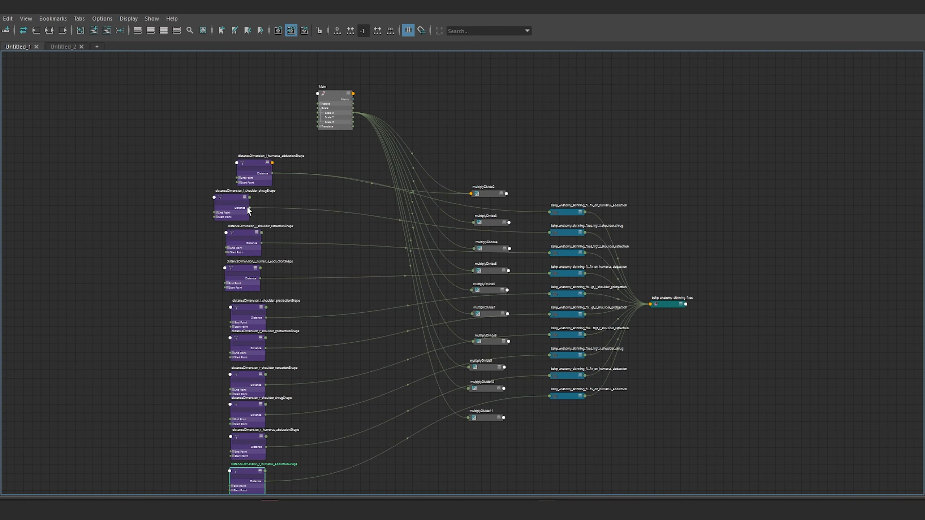
{"action": "left_click_drag", "start_coordinate": [249, 208], "coordinate": [473, 223]}
{"action": "left_click", "coordinate": [530, 231]}
{"action": "left_click_drag", "start_coordinate": [261, 243], "coordinate": [473, 249]}
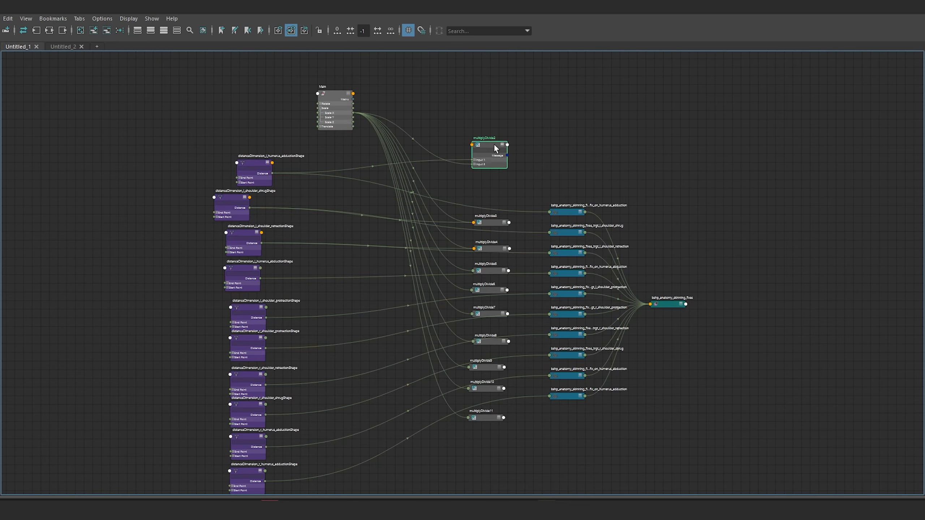
Expand the multiplyDivide nodes to expose their inputs and spread them out vertically in their column.
{"action": "left_click", "coordinate": [503, 223]}
{"action": "left_click_drag", "start_coordinate": [492, 223], "coordinate": [492, 184]}
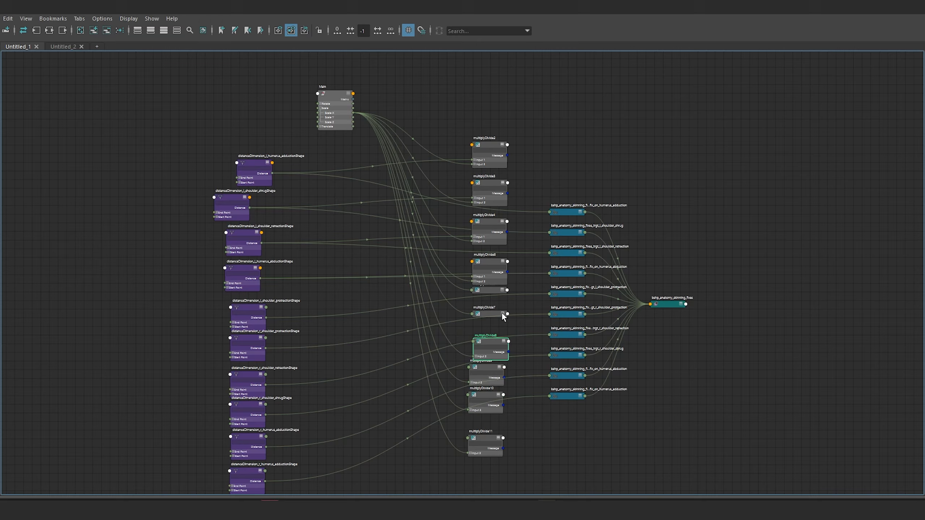
{"action": "left_click_drag", "start_coordinate": [490, 446], "coordinate": [490, 457]}
{"action": "left_click_drag", "start_coordinate": [489, 398], "coordinate": [489, 416]}
{"action": "left_click_drag", "start_coordinate": [488, 369], "coordinate": [489, 385]}
{"action": "left_click_drag", "start_coordinate": [490, 342], "coordinate": [487, 351]}
{"action": "left_click_drag", "start_coordinate": [489, 313], "coordinate": [487, 319]}
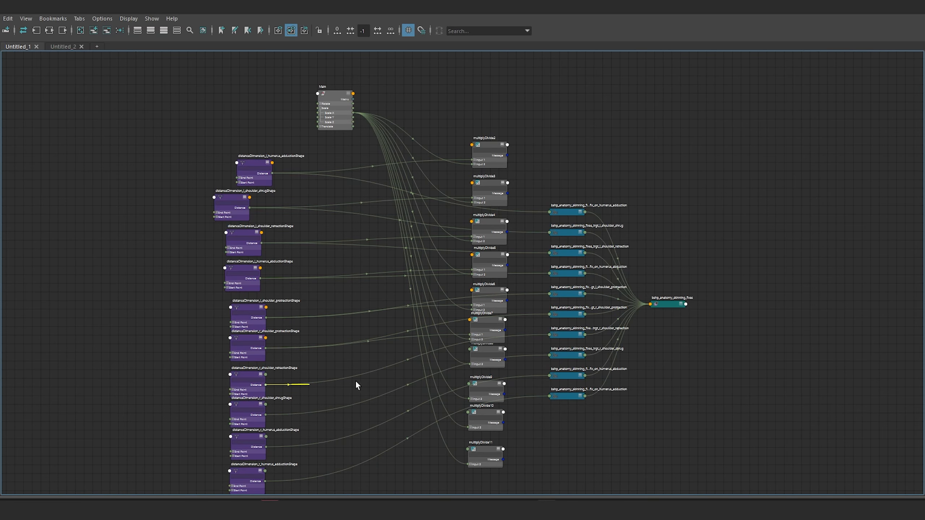
Connect the Distance outputs of the remaining distanceDimension nodes to Input 1X of their matching multiplyDivide nodes.
{"action": "left_click_drag", "start_coordinate": [470, 348], "coordinate": [470, 349]}
{"action": "middle_click_drag", "start_coordinate": [325, 328], "coordinate": [328, 288], "text": "alt"}
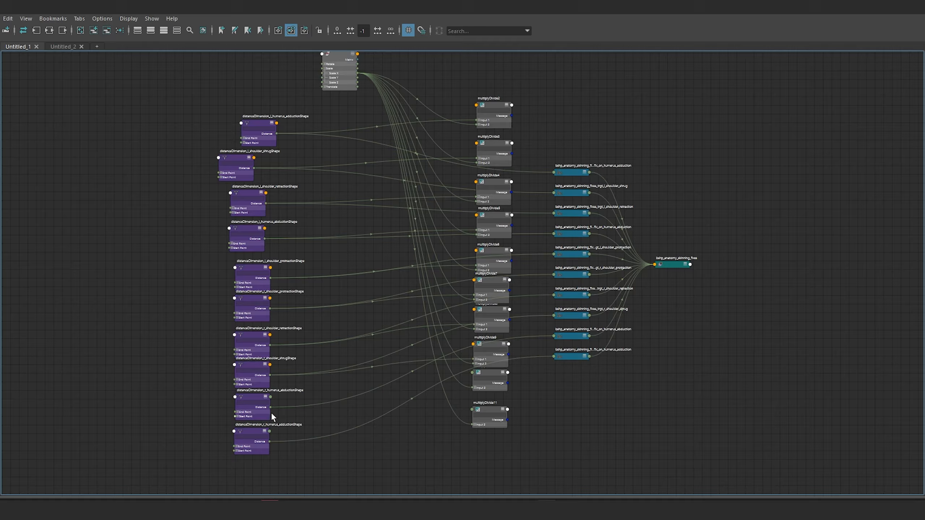
Move bshp_anatomy_skinning_fixes further out and spread the blendshape input nodes into a column beside their matching multiplyDivide nodes.
{"action": "left_click_drag", "start_coordinate": [572, 172], "coordinate": [598, 125]}
{"action": "left_click_drag", "start_coordinate": [672, 265], "coordinate": [854, 252]}
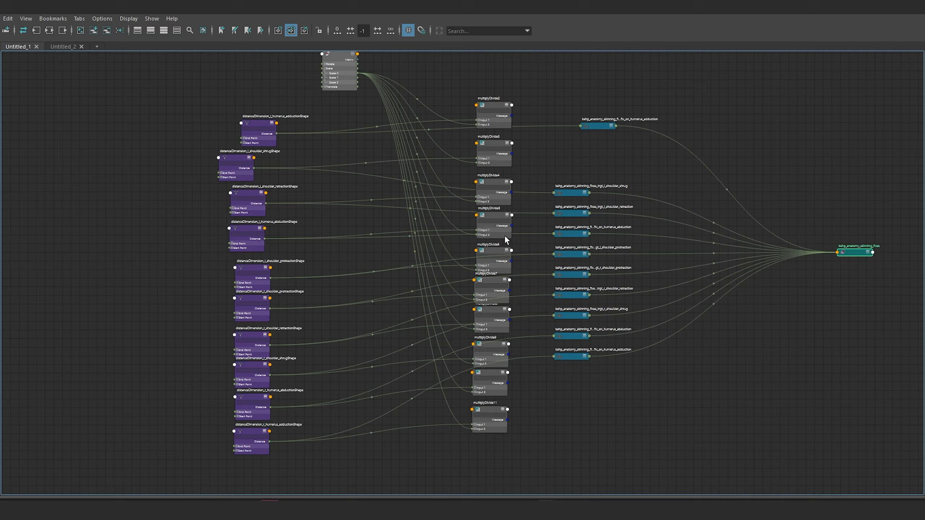
{"action": "left_click_drag", "start_coordinate": [568, 315], "coordinate": [617, 337]}
{"action": "left_click_drag", "start_coordinate": [570, 295], "coordinate": [617, 306]}
{"action": "left_click_drag", "start_coordinate": [572, 189], "coordinate": [603, 155]}
{"action": "left_click_drag", "start_coordinate": [570, 214], "coordinate": [619, 201]}
{"action": "left_click_drag", "start_coordinate": [570, 235], "coordinate": [614, 229]}
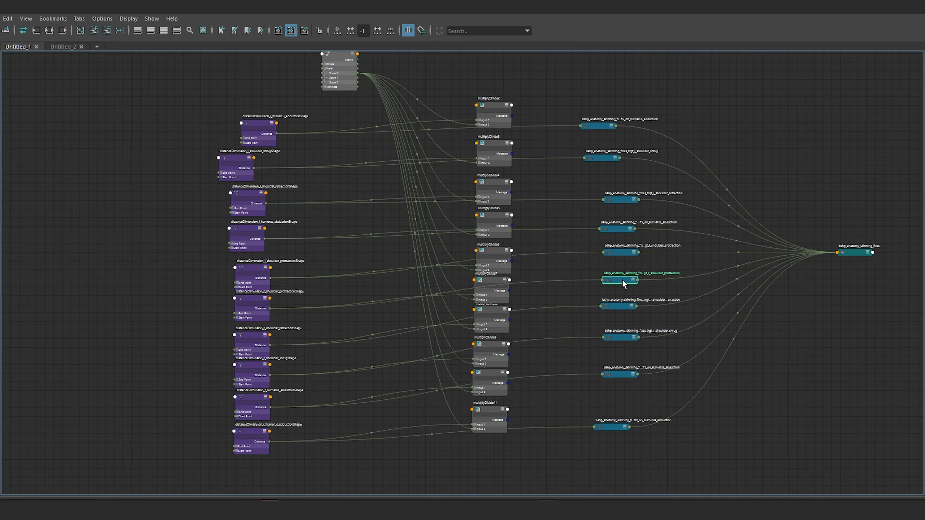
Try to connect Output X of multiplyDivide2 to the collapsed left humerus_adduction blendshape input node.
{"action": "double_click", "coordinate": [674, 5]}
{"action": "left_click", "coordinate": [690, 118]}
{"action": "left_click", "coordinate": [511, 106]}
{"action": "mouse_move", "coordinate": [540, 130]}
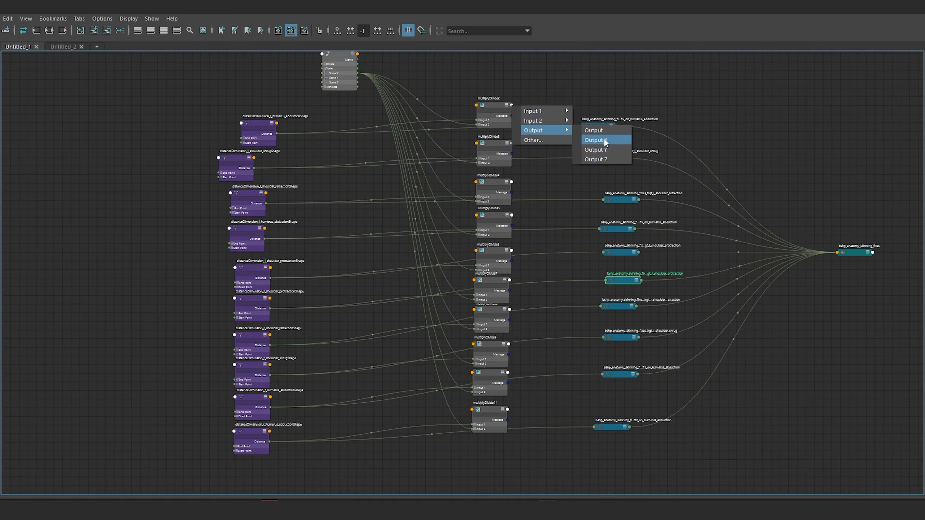
{"action": "left_click", "coordinate": [604, 141]}
{"action": "left_click", "coordinate": [591, 126]}
Expand the first four blendshape input nodes to expose their Input ports and space them out vertically in their column.
{"action": "left_click", "coordinate": [606, 129]}
{"action": "key", "text": "3"}
{"action": "left_click_drag", "start_coordinate": [607, 126], "coordinate": [620, 93]}
{"action": "left_click", "coordinate": [602, 158]}
{"action": "left_click_drag", "start_coordinate": [602, 158], "coordinate": [612, 140]}
{"action": "left_click_drag", "start_coordinate": [621, 200], "coordinate": [612, 181]}
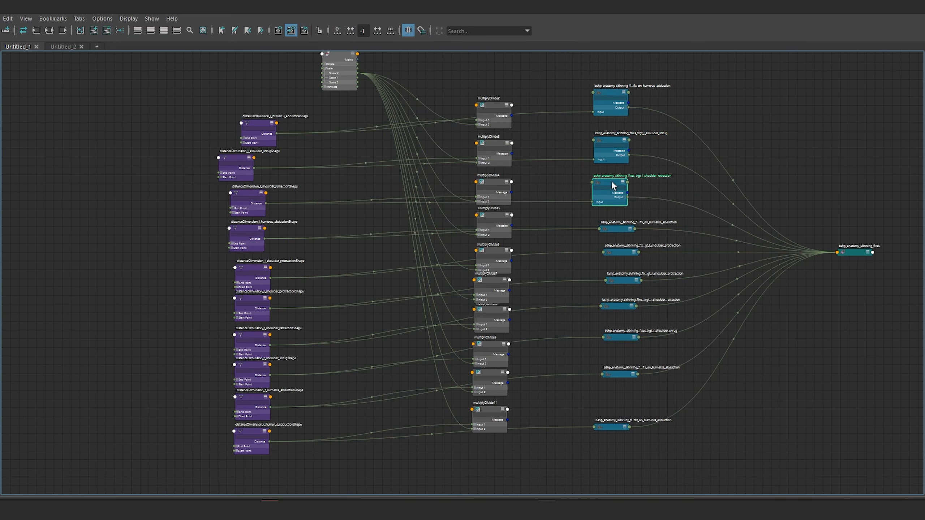
{"action": "left_click_drag", "start_coordinate": [619, 229], "coordinate": [617, 217]}
{"action": "left_click_drag", "start_coordinate": [614, 107], "coordinate": [613, 115]}
Expand the remaining six blendshape input nodes, from left shoulder_protraction down to right humerus_adduction, to expose their Input ports.
{"action": "left_click", "coordinate": [613, 427]}
{"action": "left_click", "coordinate": [633, 375]}
{"action": "middle_click_drag", "start_coordinate": [633, 375], "coordinate": [612, 355], "text": "alt"}
{"action": "scroll", "coordinate": [612, 350], "scroll_direction": "up", "scroll_amount": 1}
{"action": "left_click", "coordinate": [613, 316]}
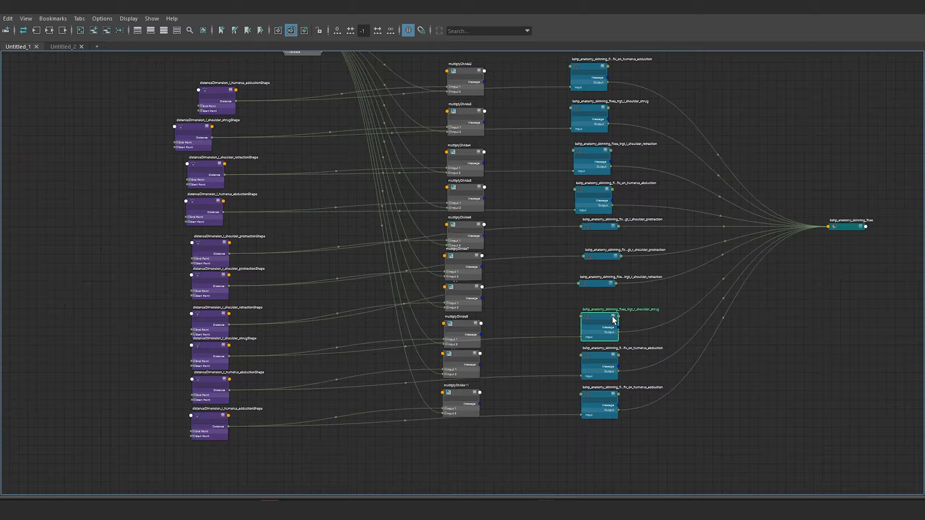
{"action": "left_click", "coordinate": [611, 284]}
{"action": "left_click", "coordinate": [615, 257]}
{"action": "left_click", "coordinate": [615, 228]}
Connect Output X of multiplyDivide11, multiplyDivide10 and multiplyDivide9 to the Inputs of the right humerus_adduction, humerus_abduction and shoulder_shrug blendshape nodes.
{"action": "left_click", "coordinate": [581, 416]}
{"action": "left_click", "coordinate": [480, 353]}
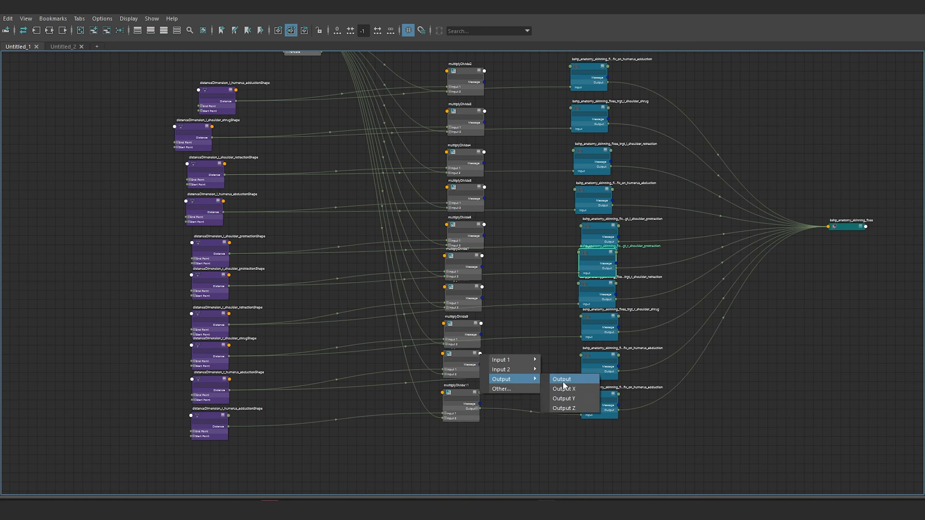
{"action": "left_click", "coordinate": [563, 388]}
{"action": "left_click", "coordinate": [581, 377]}
{"action": "left_click", "coordinate": [481, 324]}
{"action": "left_click", "coordinate": [560, 358]}
{"action": "left_click", "coordinate": [581, 337]}
Connect Output X of multiplyDivide8, multiplyDivide7 and multiplyDivide6 to the Inputs of the right shoulder_retraction and both shoulder_protraction blendshape nodes.
{"action": "left_click", "coordinate": [471, 317]}
{"action": "left_click", "coordinate": [560, 353]}
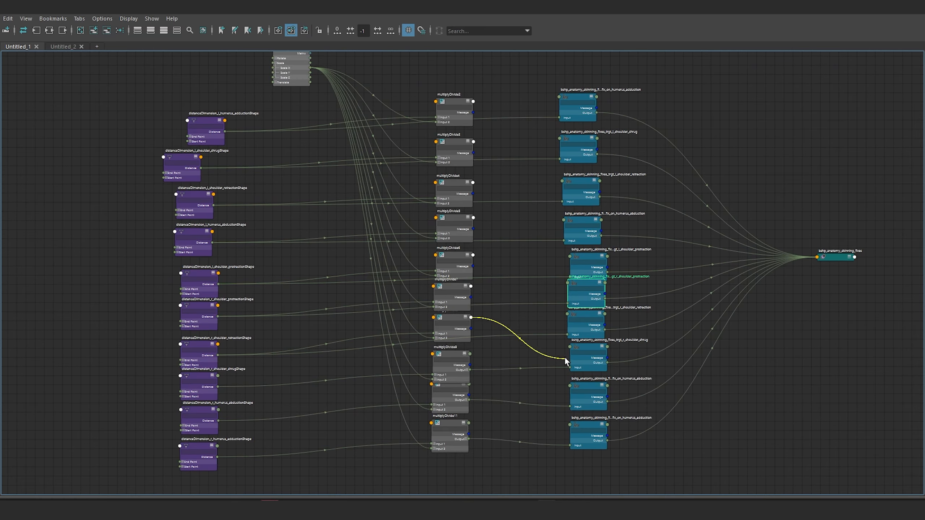
{"action": "left_click", "coordinate": [569, 334]}
{"action": "left_click", "coordinate": [565, 308]}
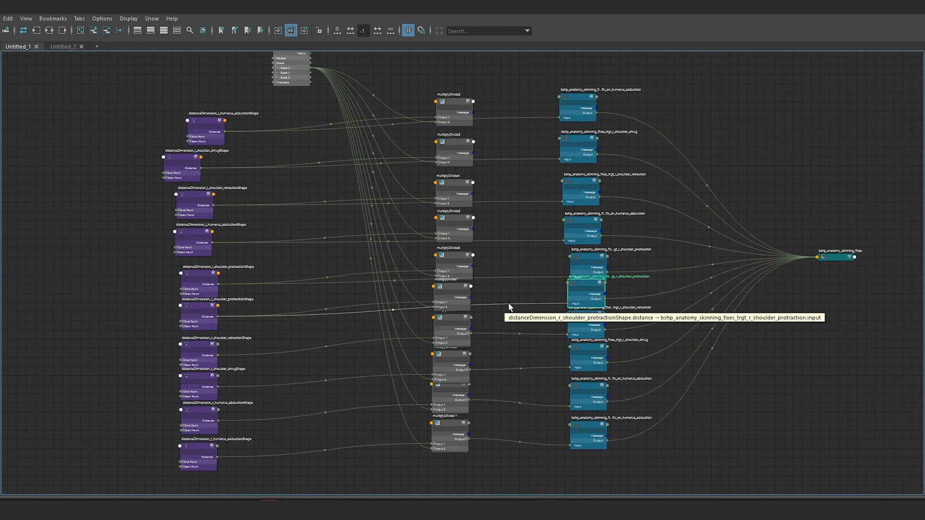
{"action": "left_click_drag", "start_coordinate": [452, 318], "coordinate": [568, 337]}
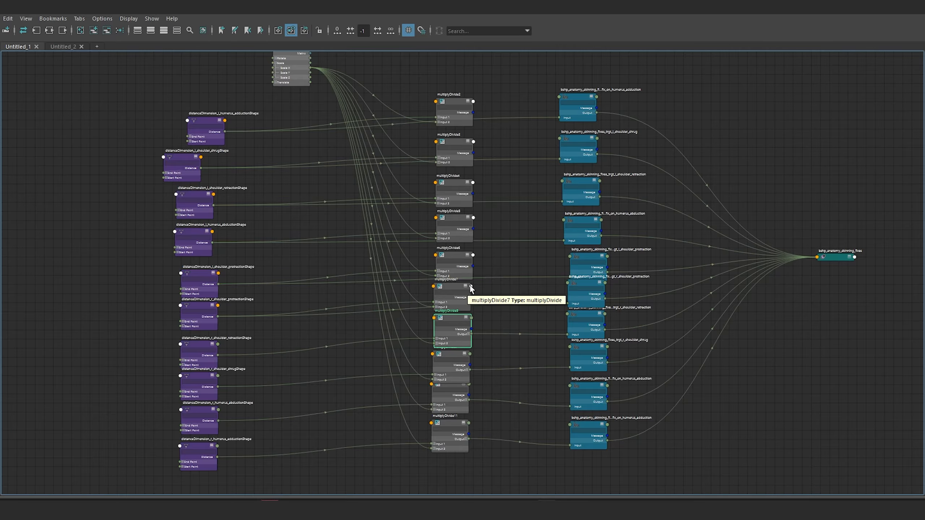
{"action": "left_click_drag", "start_coordinate": [471, 288], "coordinate": [567, 304]}
{"action": "left_click_drag", "start_coordinate": [472, 255], "coordinate": [571, 277]}
Spread the blendshape input nodes further apart so that none overlaps its neighbour in the column.
{"action": "left_click_drag", "start_coordinate": [578, 270], "coordinate": [620, 264]}
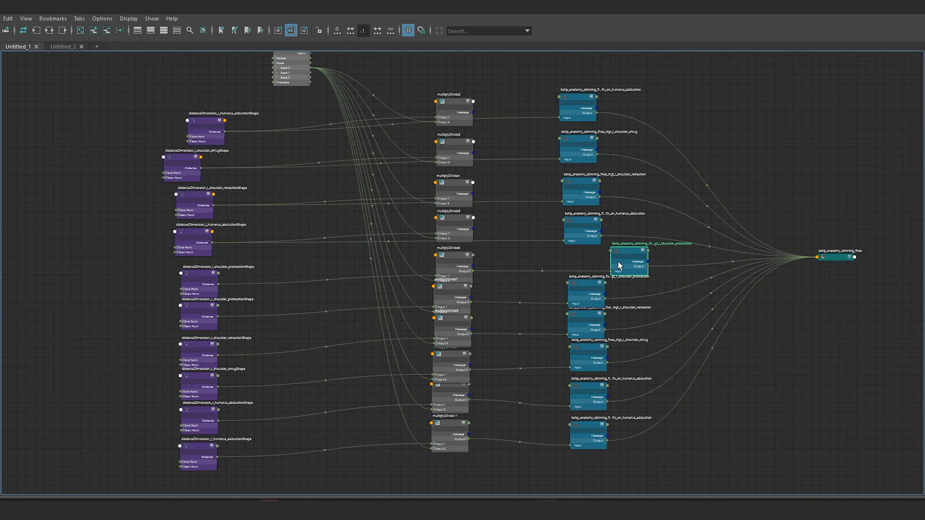
{"action": "left_click_drag", "start_coordinate": [587, 433], "coordinate": [593, 444]}
{"action": "left_click_drag", "start_coordinate": [585, 395], "coordinate": [595, 403]}
{"action": "left_click_drag", "start_coordinate": [587, 349], "coordinate": [598, 360]}
{"action": "left_click_drag", "start_coordinate": [585, 322], "coordinate": [594, 333]}
{"action": "left_click_drag", "start_coordinate": [585, 292], "coordinate": [590, 297]}
{"action": "left_click_drag", "start_coordinate": [578, 96], "coordinate": [582, 78]}
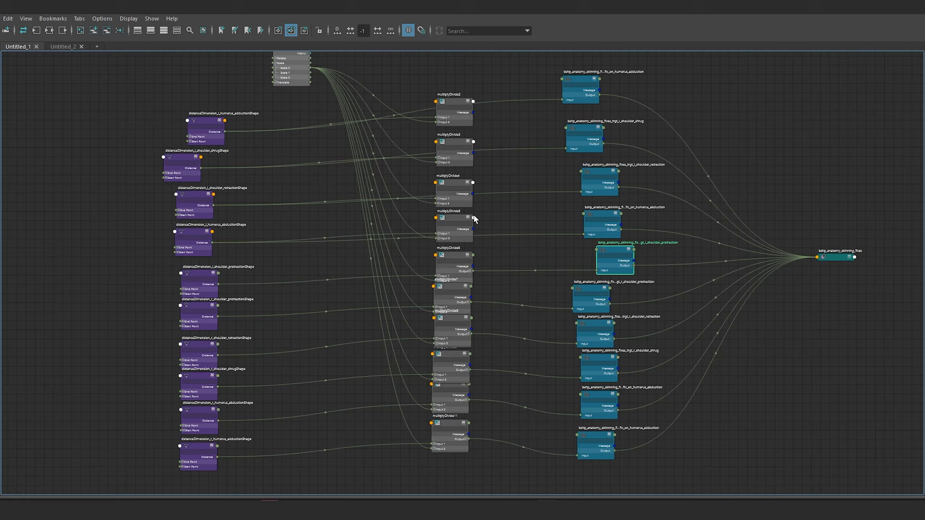
Connect Output X of multiplyDivide5, multiplyDivide4, multiplyDivide3 and multiplyDivide2 to the Inputs of their matching left-side blendshape nodes.
{"action": "left_click_drag", "start_coordinate": [473, 183], "coordinate": [582, 192]}
{"action": "left_click_drag", "start_coordinate": [473, 141], "coordinate": [566, 148]}
{"action": "left_click_drag", "start_coordinate": [473, 101], "coordinate": [563, 99]}
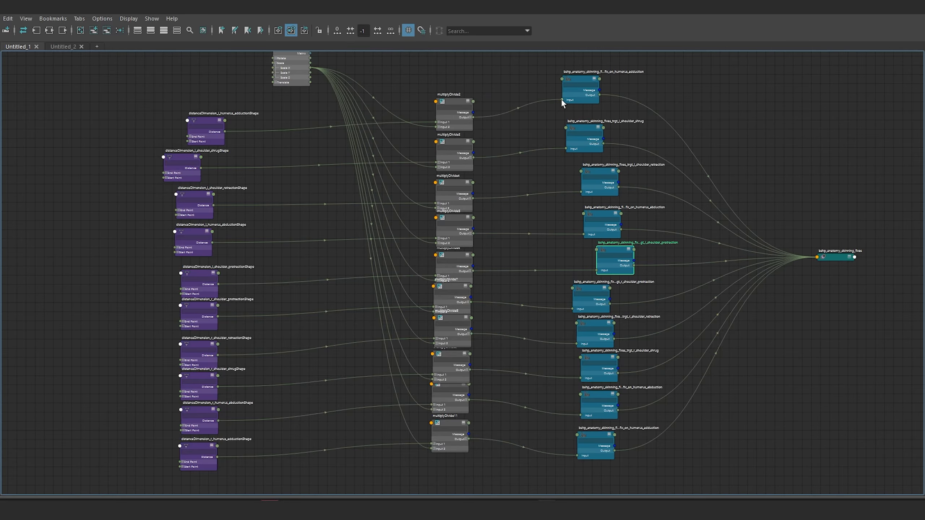
Move multiplyDivide2 and multiplyDivide3 up their column and expand their Output into X, Y and Z.
{"action": "left_click_drag", "start_coordinate": [455, 423], "coordinate": [455, 432]}
{"action": "left_click", "coordinate": [468, 448]}
{"action": "scroll", "coordinate": [481, 426], "scroll_direction": "down", "scroll_amount": 1}
{"action": "left_click_drag", "start_coordinate": [478, 161], "coordinate": [479, 131]}
{"action": "scroll", "coordinate": [475, 122], "scroll_direction": "up", "scroll_amount": 2}
{"action": "left_click", "coordinate": [506, 162]}
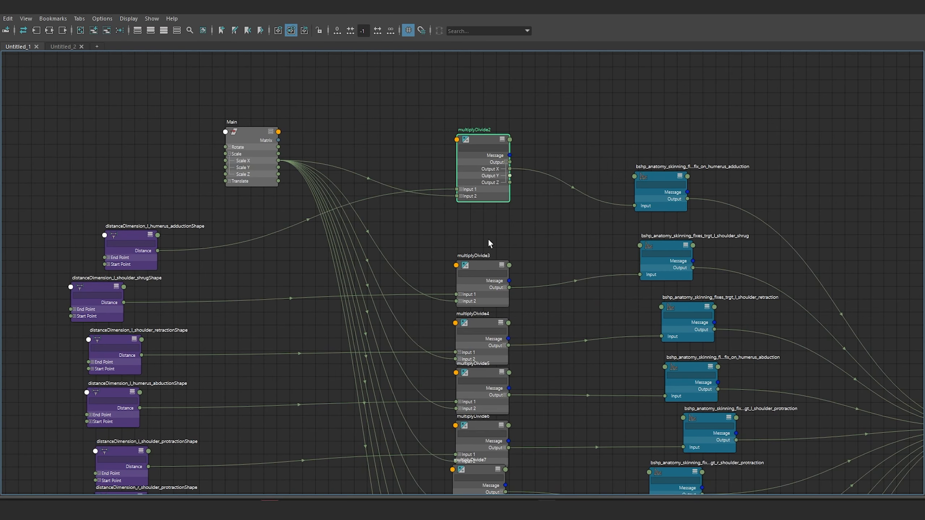
{"action": "left_click_drag", "start_coordinate": [486, 266], "coordinate": [484, 221]}
{"action": "left_click", "coordinate": [505, 244]}
Move multiplyDivide8 through multiplyDivide11 down their column and expand their Output components.
{"action": "scroll", "coordinate": [493, 320], "scroll_direction": "down", "scroll_amount": 2}
{"action": "middle_click_drag", "start_coordinate": [584, 229], "coordinate": [516, 243], "text": "alt"}
{"action": "left_click_drag", "start_coordinate": [516, 243], "coordinate": [512, 390]}
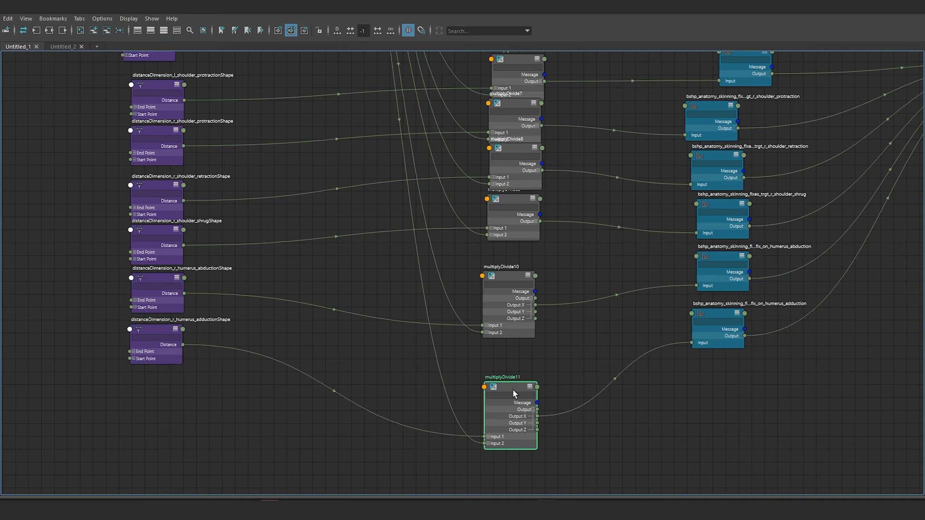
{"action": "scroll", "coordinate": [512, 389], "scroll_direction": "up", "scroll_amount": 2}
{"action": "left_click", "coordinate": [520, 202]}
{"action": "middle_click_drag", "start_coordinate": [520, 202], "coordinate": [519, 282], "text": "alt"}
{"action": "scroll", "coordinate": [496, 302], "scroll_direction": "down", "scroll_amount": 3}
Expand the Output components of multiplyDivide5, multiplyDivide6 and multiplyDivide7 and space these middle nodes evenly in the column.
{"action": "scroll", "coordinate": [495, 294], "scroll_direction": "up", "scroll_amount": 3}
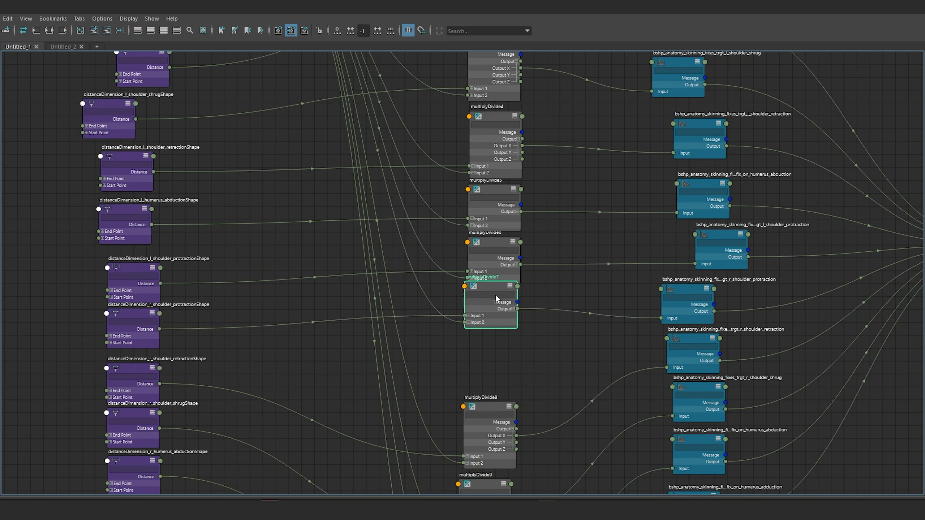
{"action": "left_click", "coordinate": [496, 311]}
{"action": "left_click_drag", "start_coordinate": [496, 310], "coordinate": [496, 257]}
{"action": "scroll", "coordinate": [521, 190], "scroll_direction": "down", "scroll_amount": 3}
{"action": "scroll", "coordinate": [522, 190], "scroll_direction": "up", "scroll_amount": 2}
Line up the distanceDimension and blendshape input nodes with their matching multiplyDivide nodes and return to the character viewport.
{"action": "left_click", "coordinate": [601, 328]}
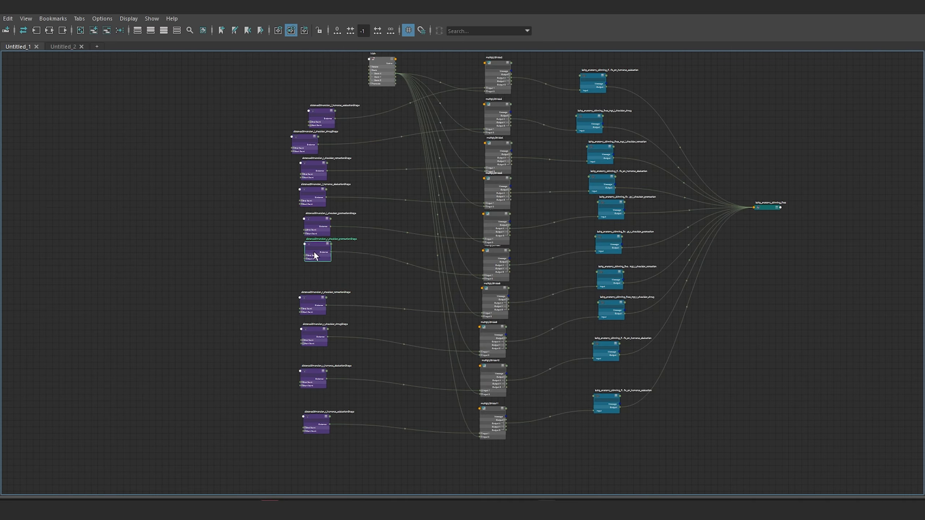
{"action": "scroll", "coordinate": [434, 217], "scroll_direction": "down", "scroll_amount": 3}
{"action": "left_click", "coordinate": [53, 18]}
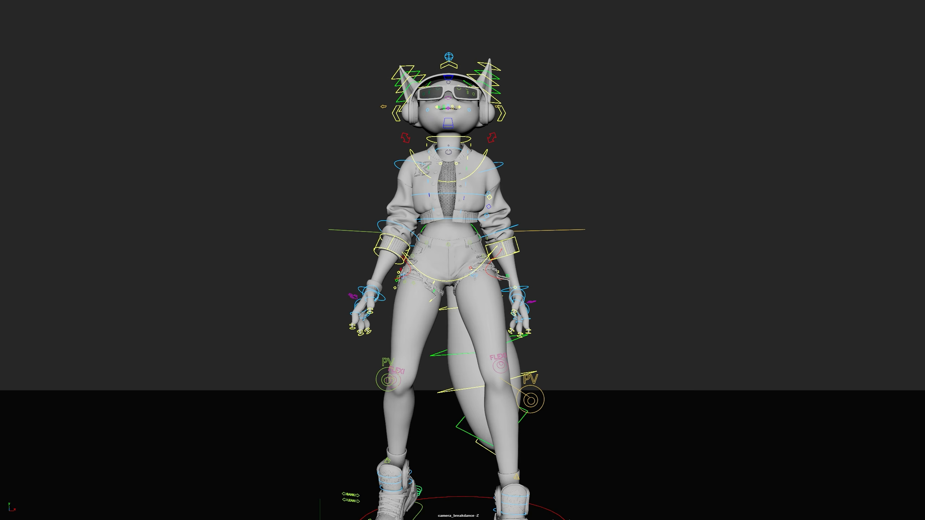